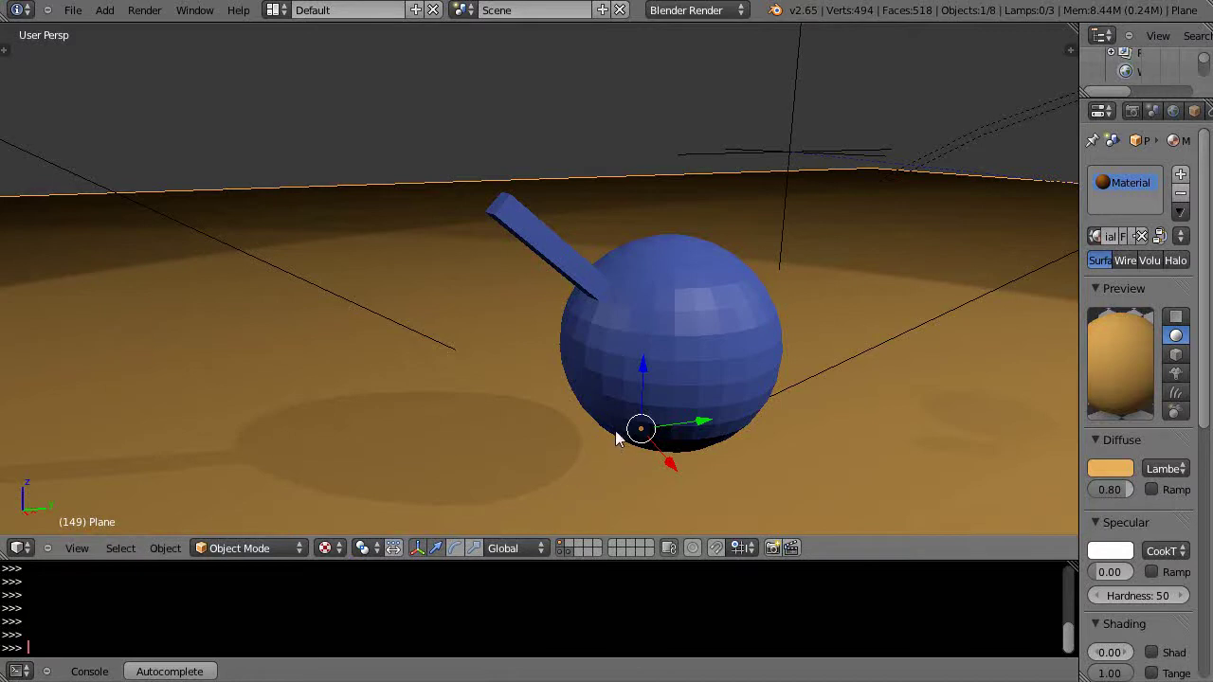
- Fly around the scene with Shift+F, then select the blue sphere and enter Edit Mode
key(shift+f)
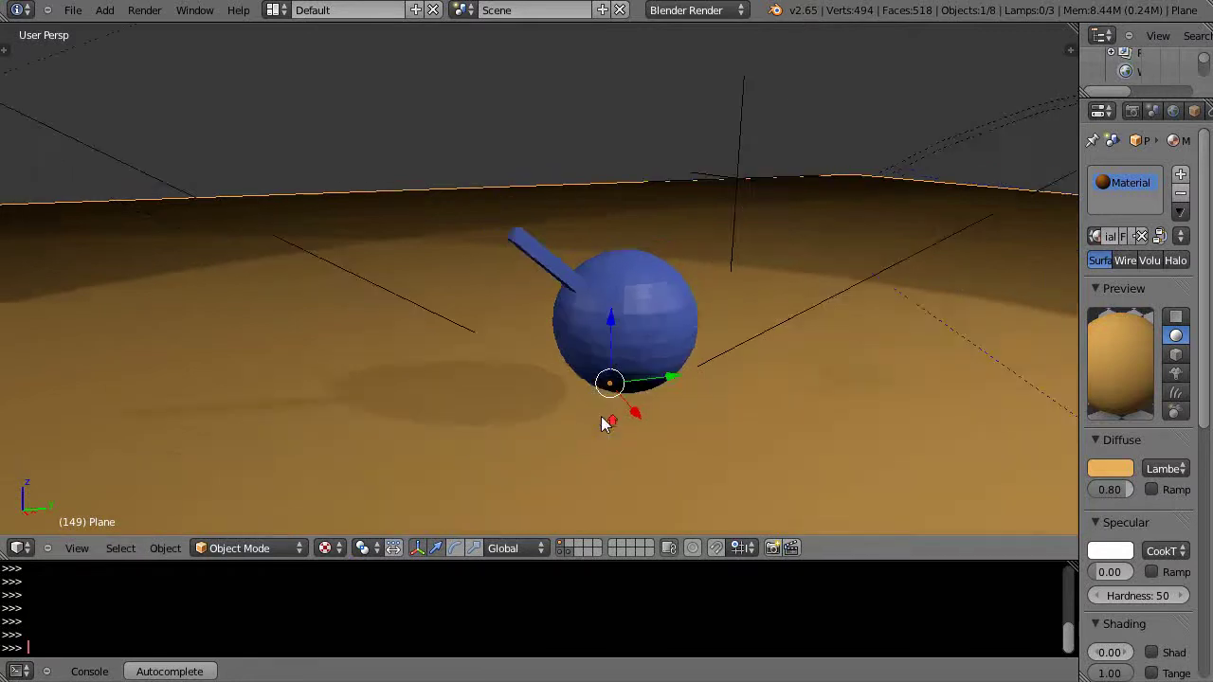
right_click(601, 423)
key(shift+f)
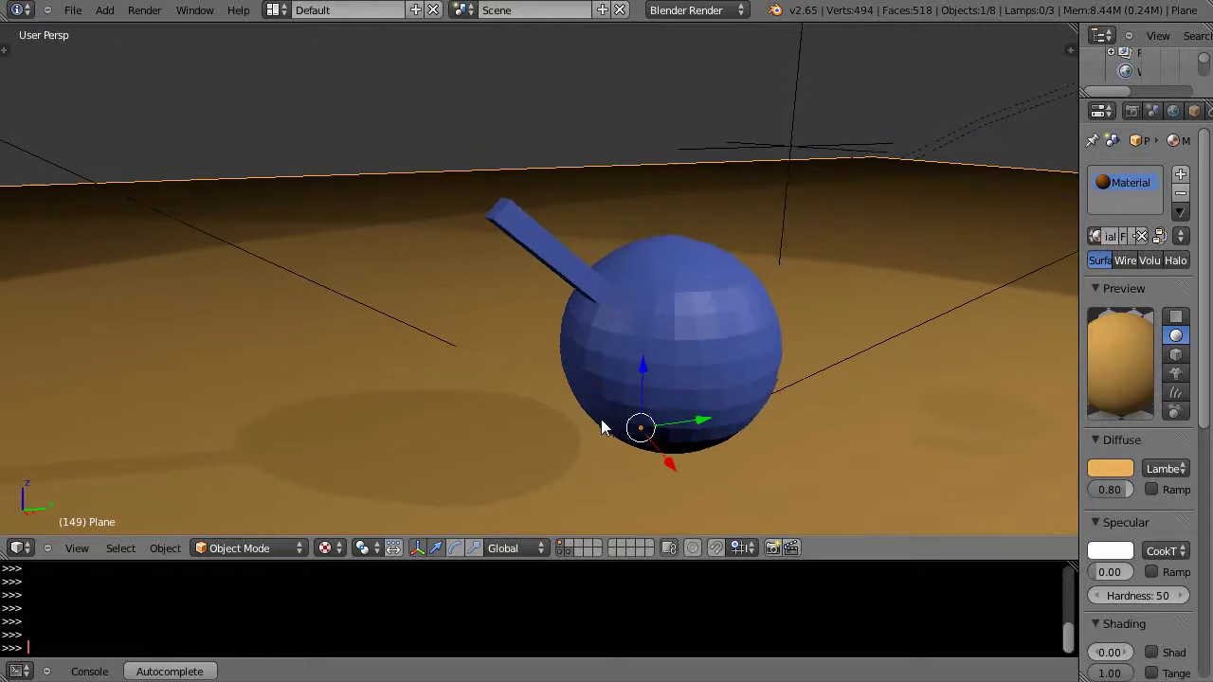
right_click(597, 422)
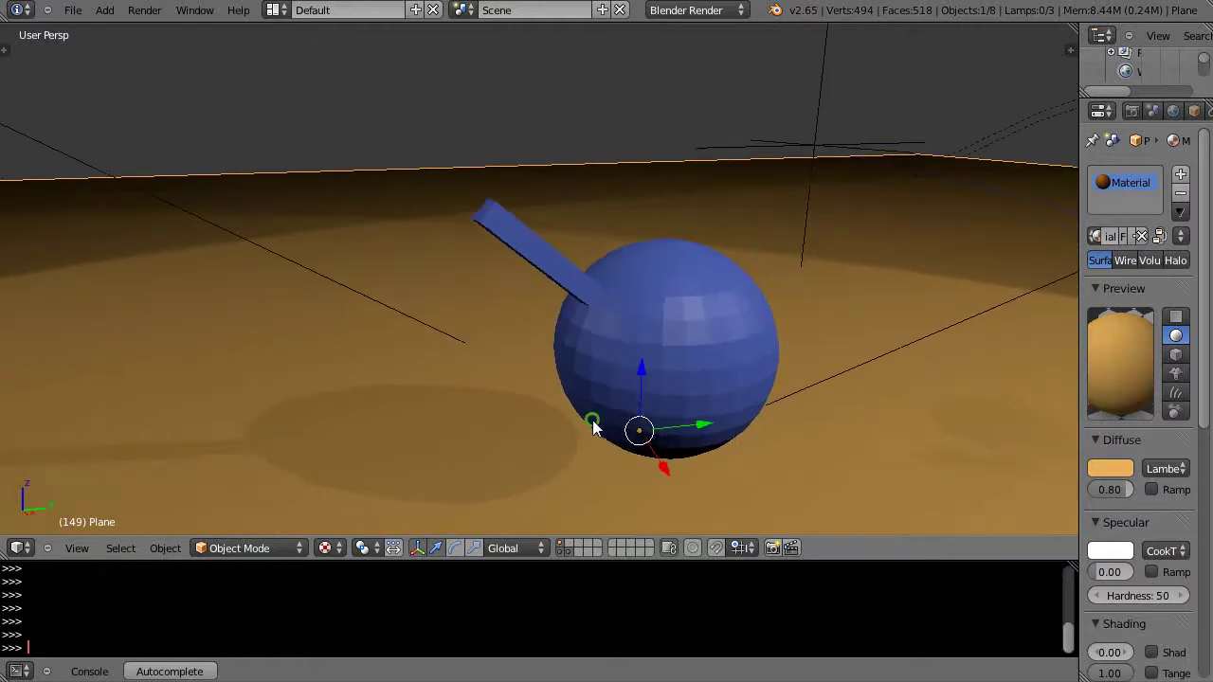
right_click(733, 318)
key(Tab)
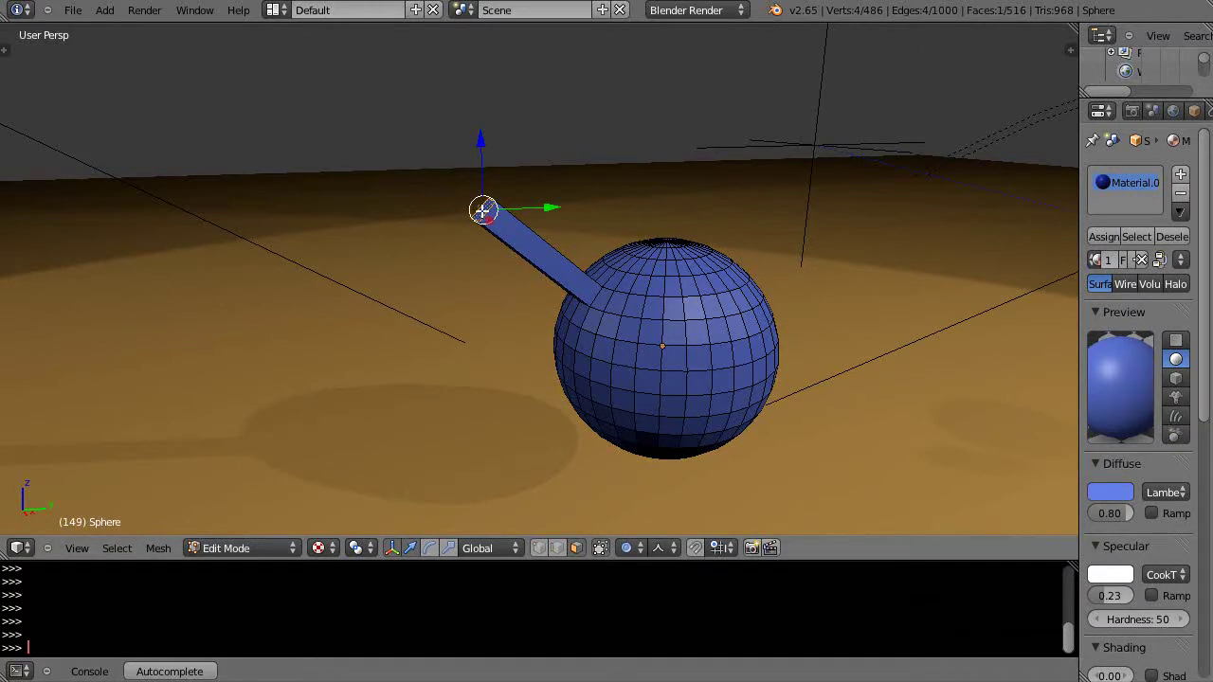
scroll(483, 211, up, 3)
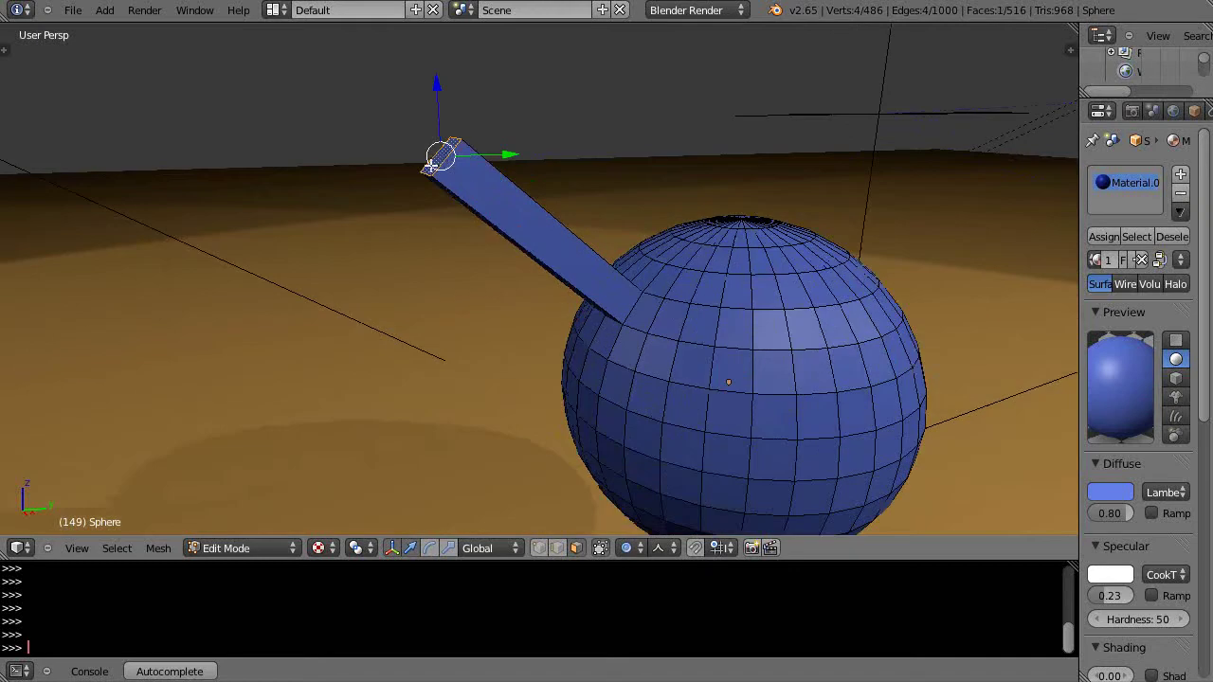
scroll(471, 192, down, 3)
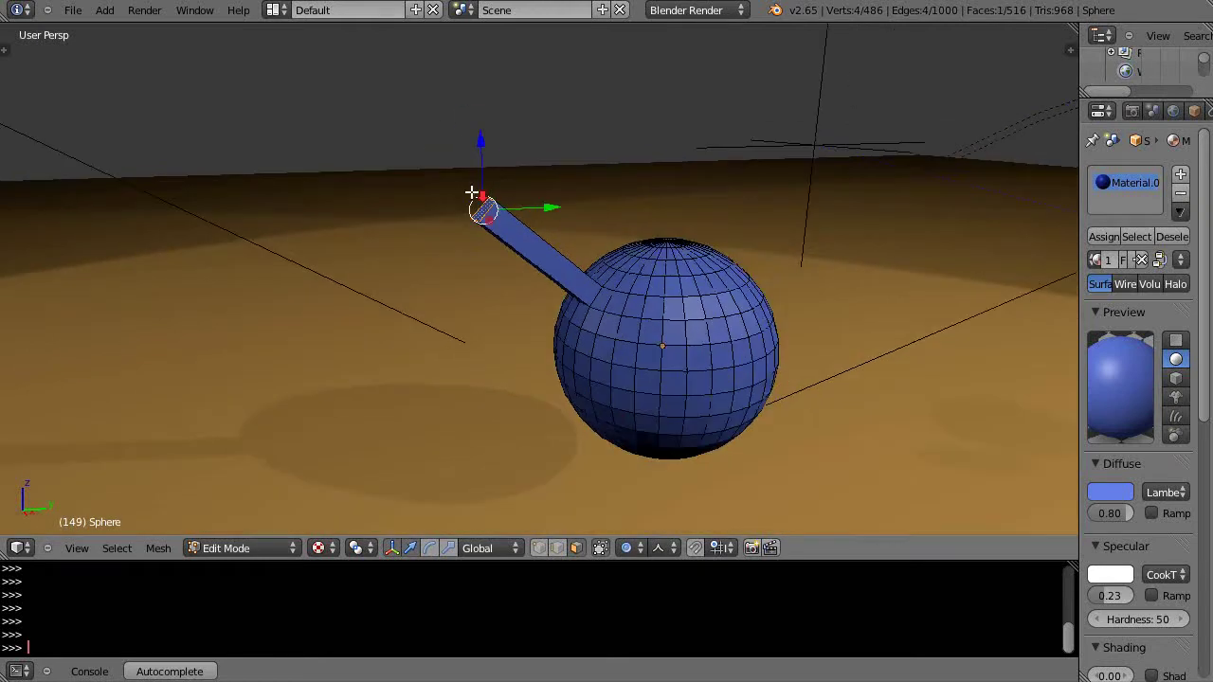
key(r)
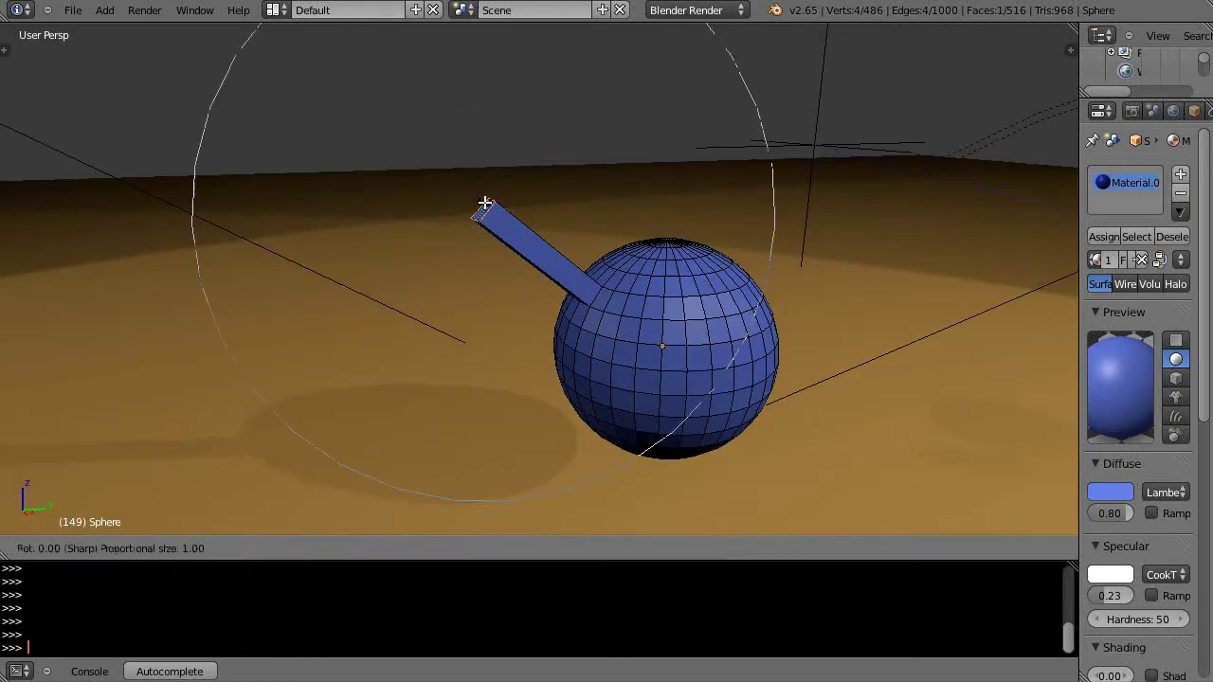
key(x)
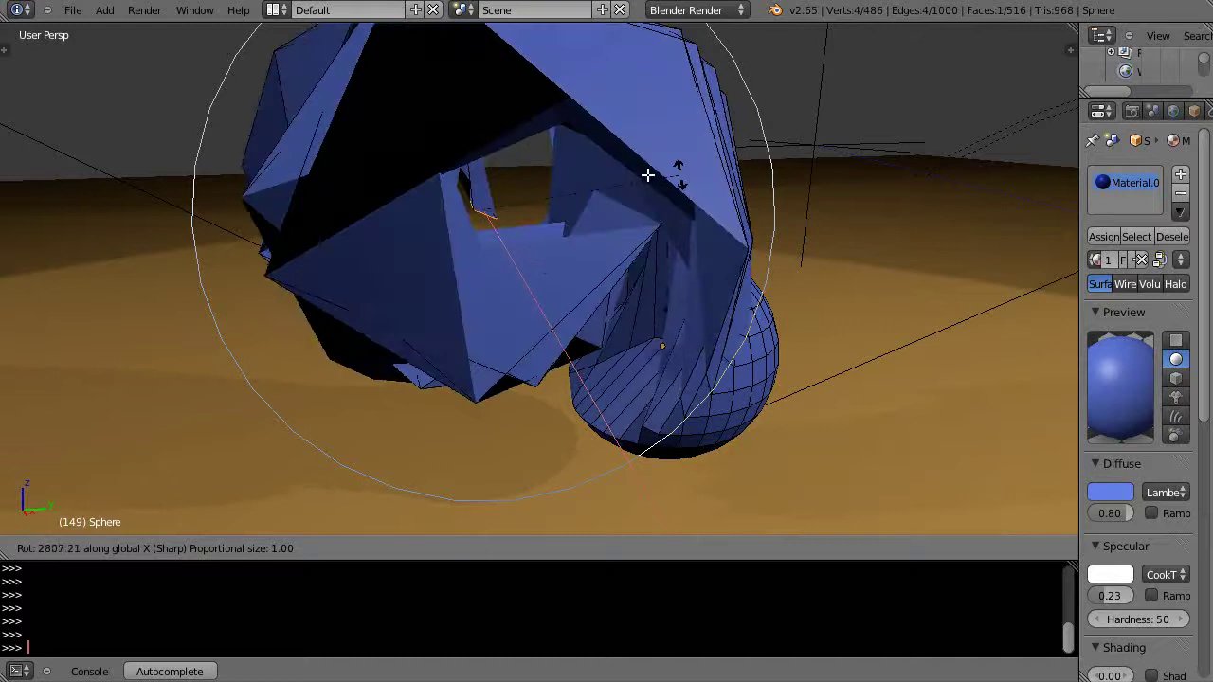
click(648, 174)
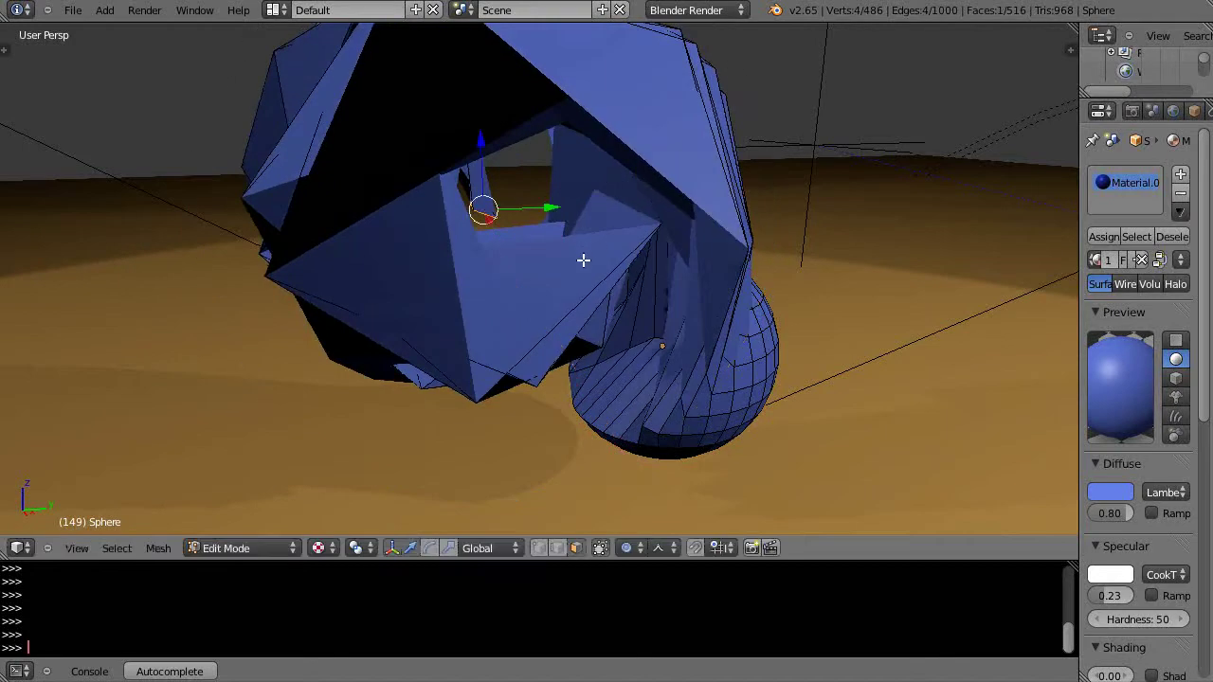
key(ctrl+z)
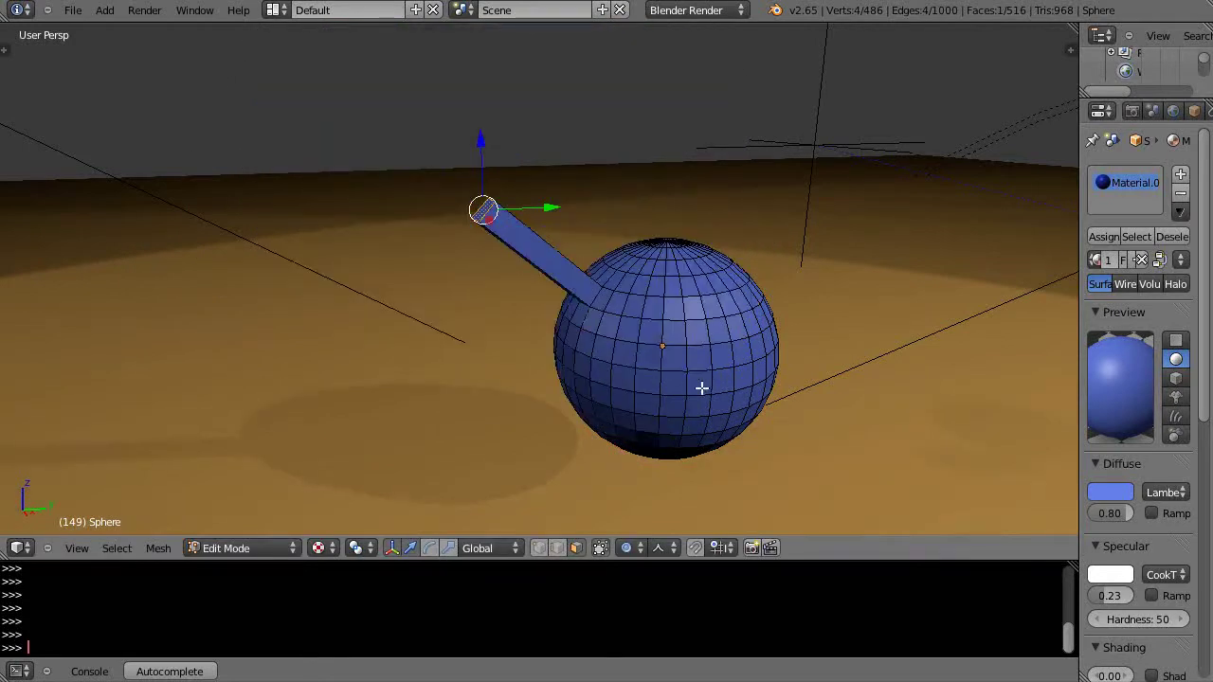
scroll(702, 388, up, 1)
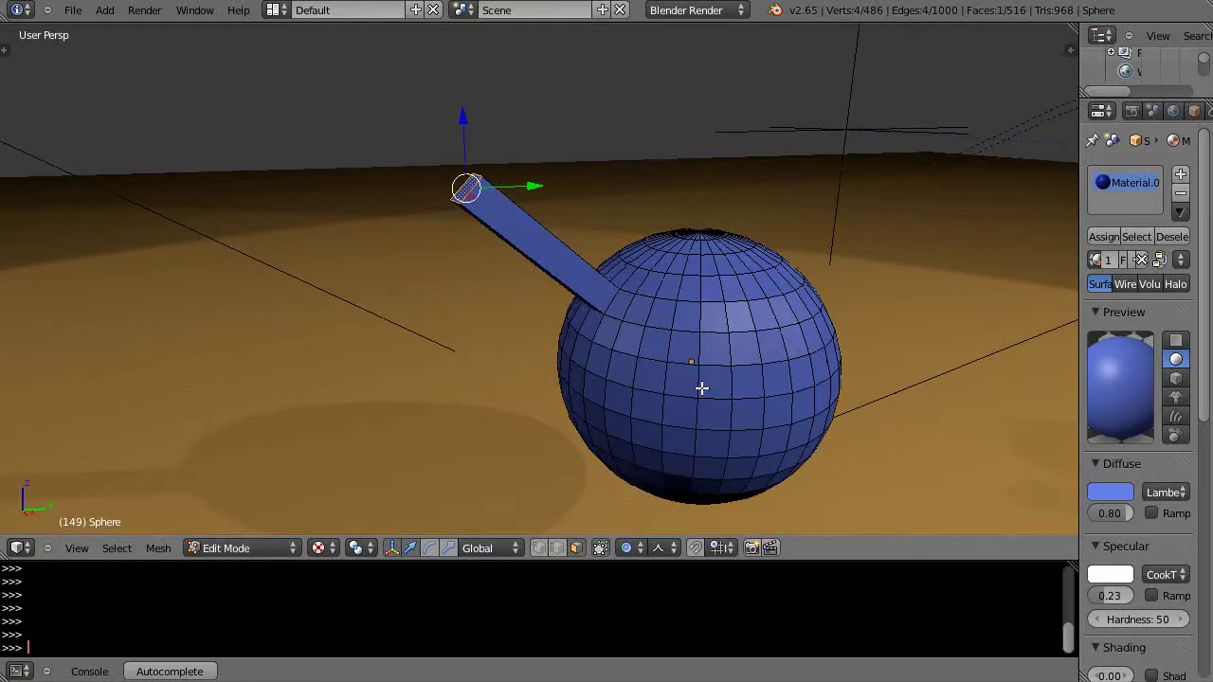
- Return to Object Mode, snap the 3D cursor to the center, and delete the sphere
key(Tab)
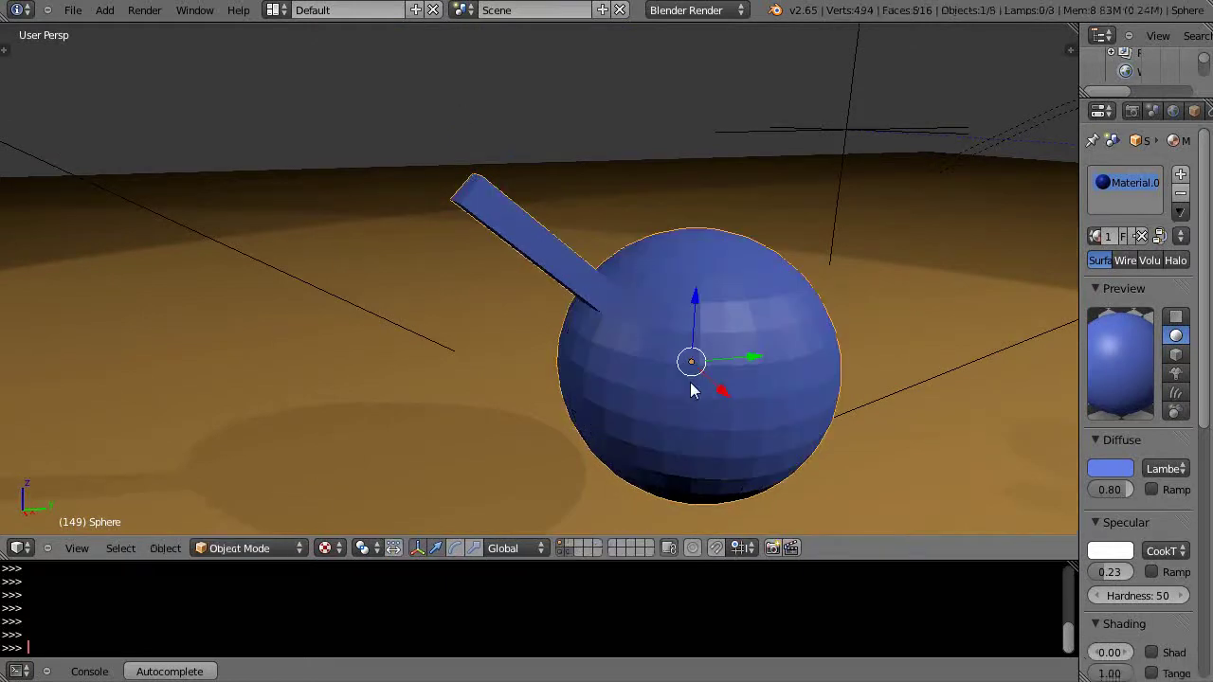
key(shift+s)
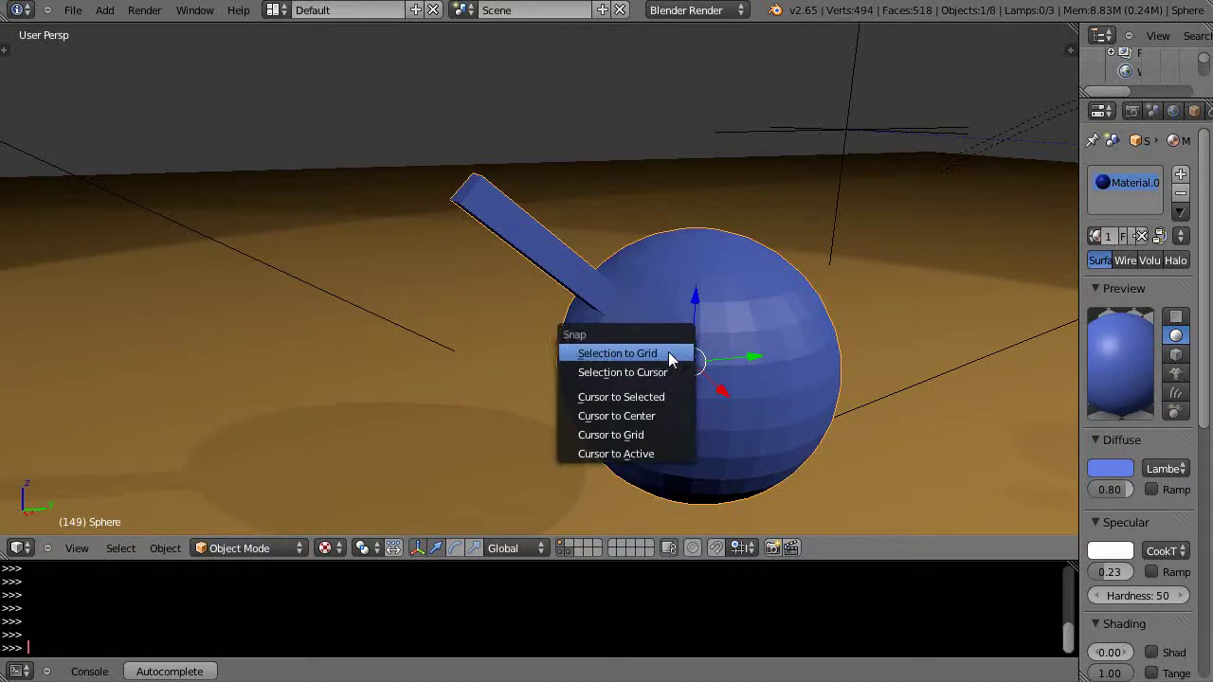
click(649, 413)
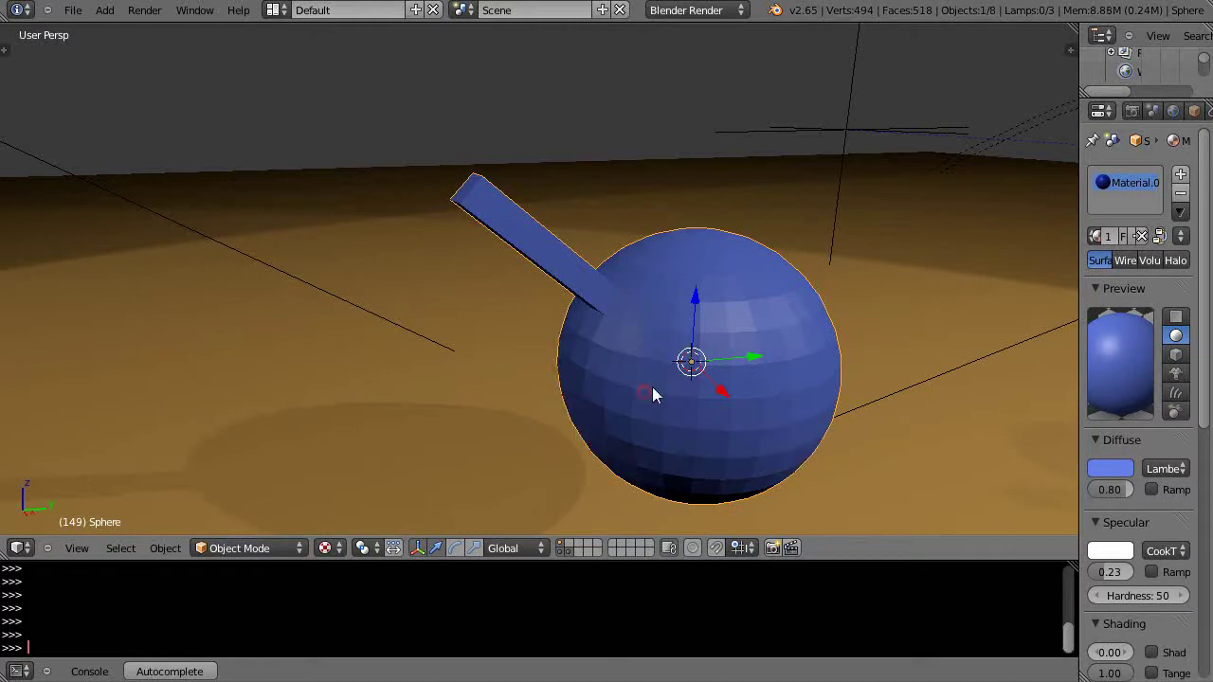
key(x)
click(716, 343)
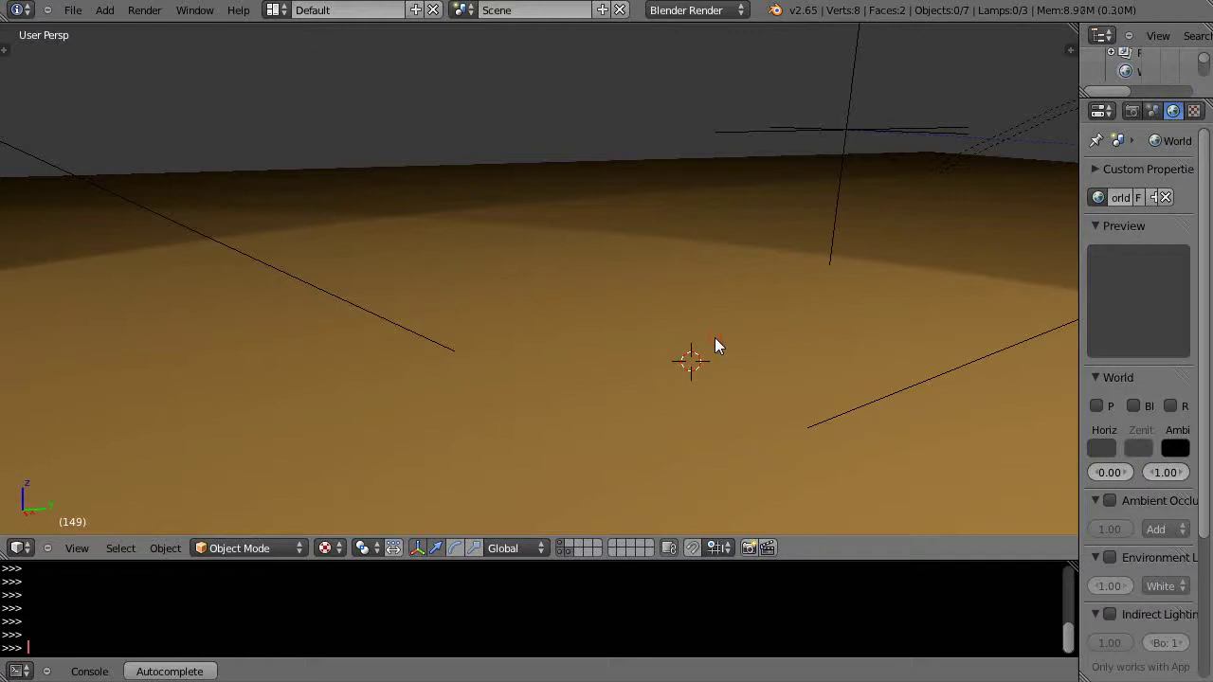
- Add a plane at the scene center and assign it the blue Material.001
key(shift+a)
click(779, 339)
scroll(706, 346, down, 2)
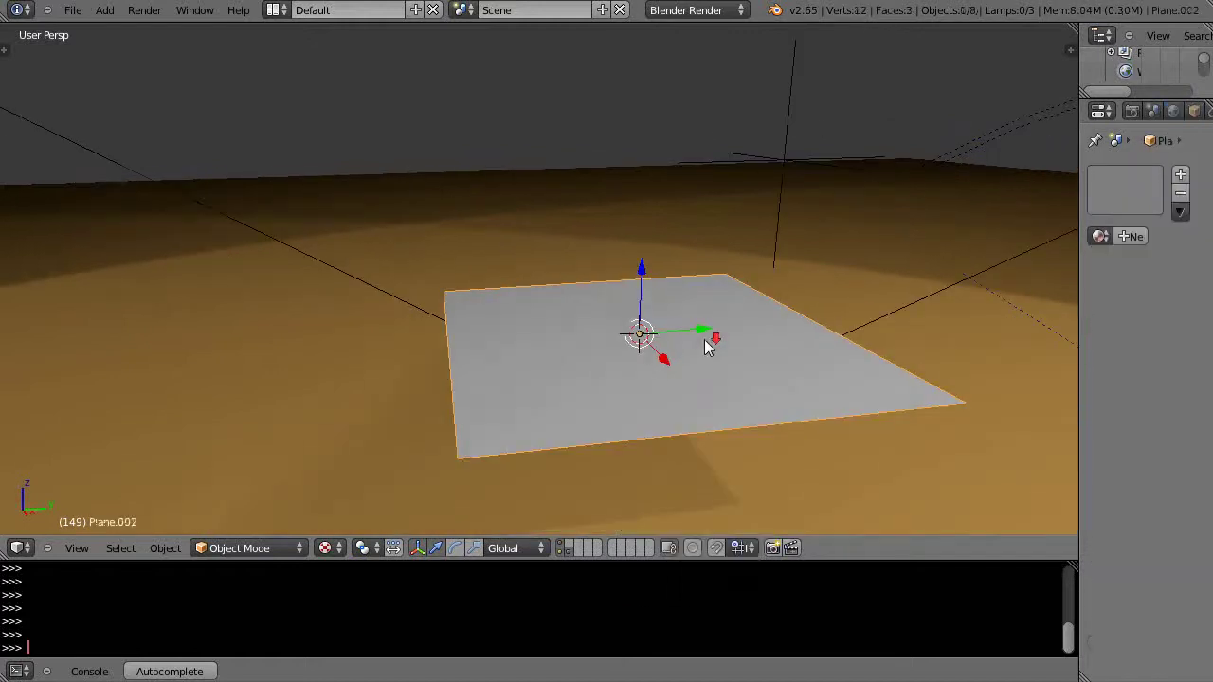
click(1101, 236)
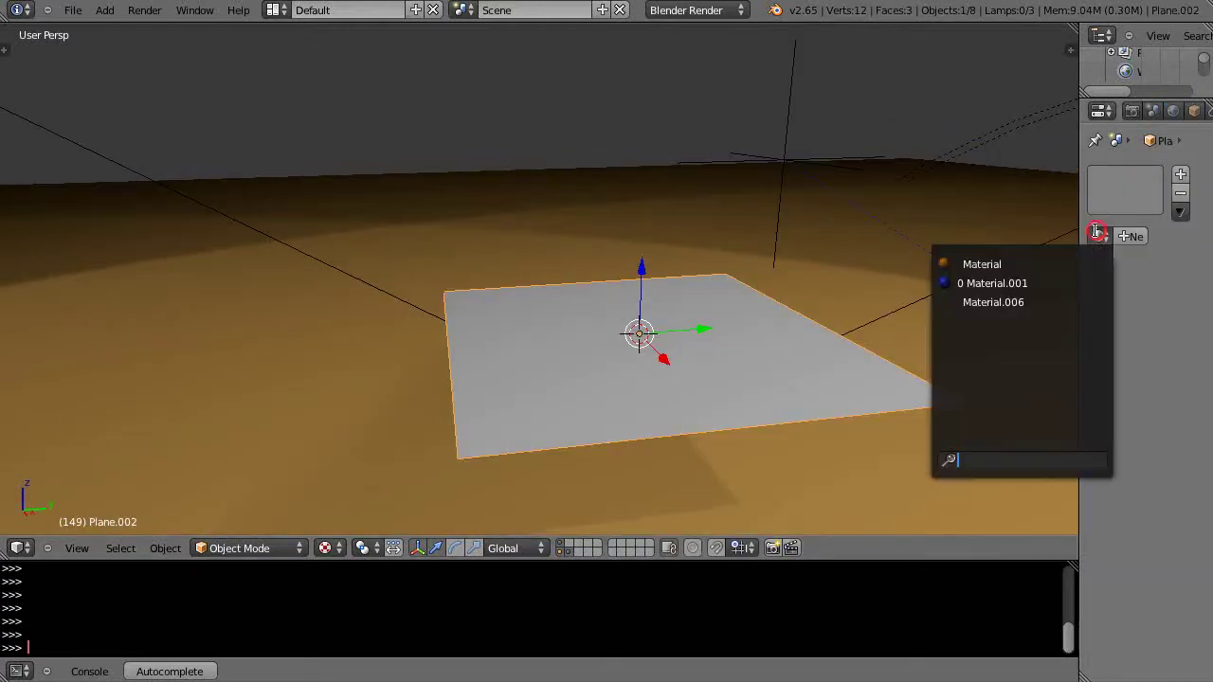
click(984, 280)
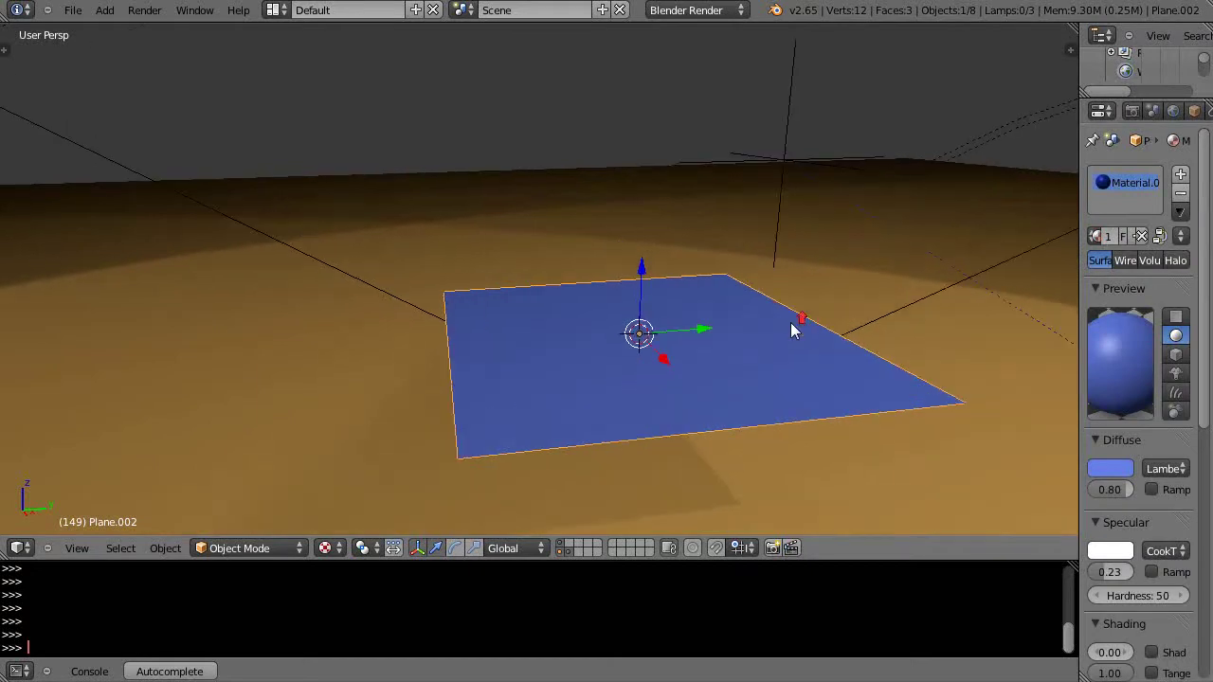
- Switch to Top Ortho view and recenter the plane in the viewport
middle_drag(779, 330, 686, 454)
scroll(711, 346, down, 4)
key(KP_7)
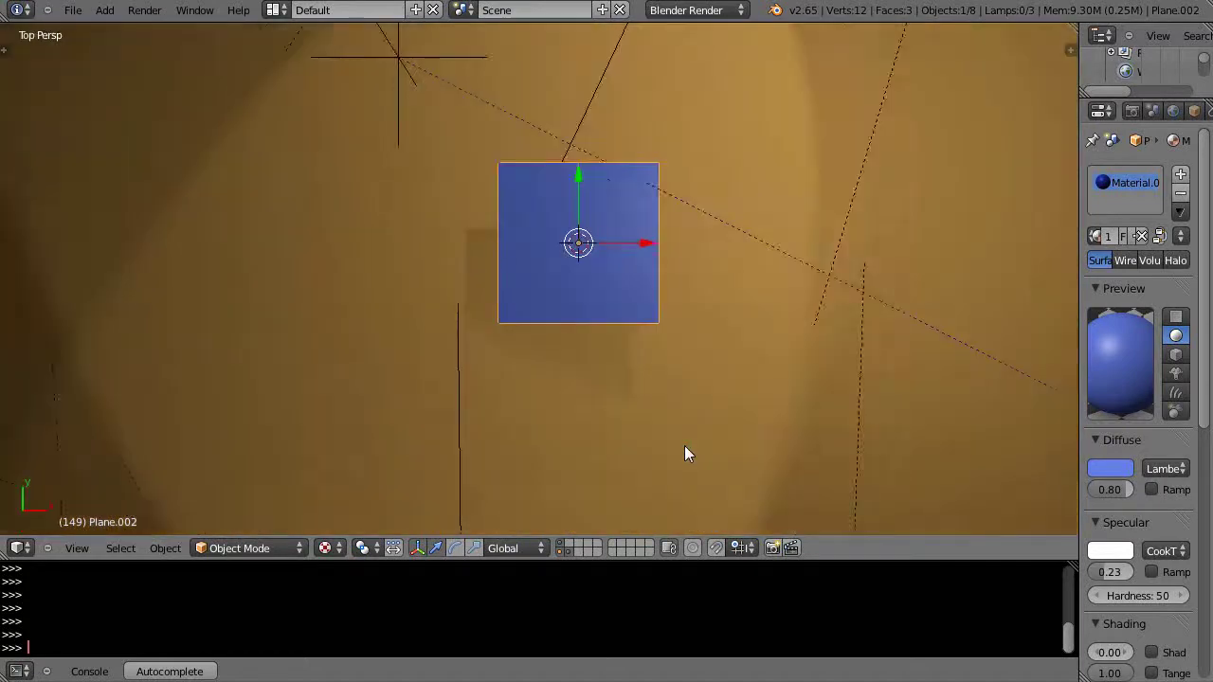
scroll(805, 323, up, 3)
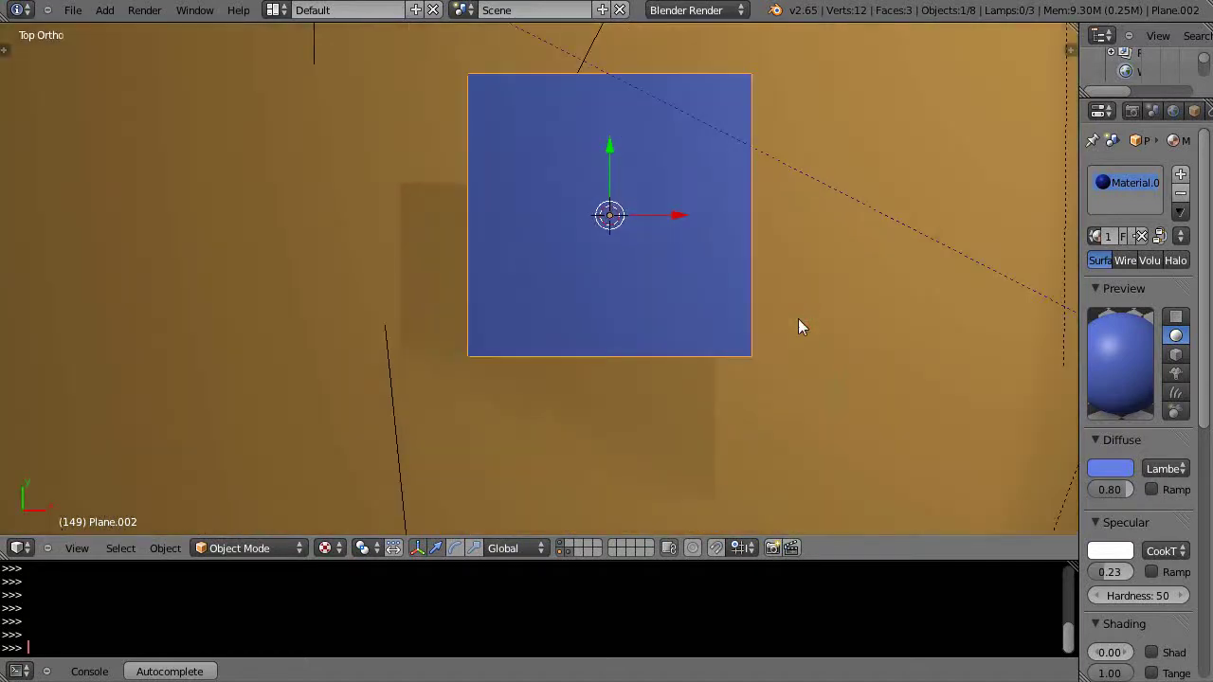
shift+middle_drag(798, 291, 747, 363)
scroll(752, 342, up, 2)
scroll(747, 358, down, 3)
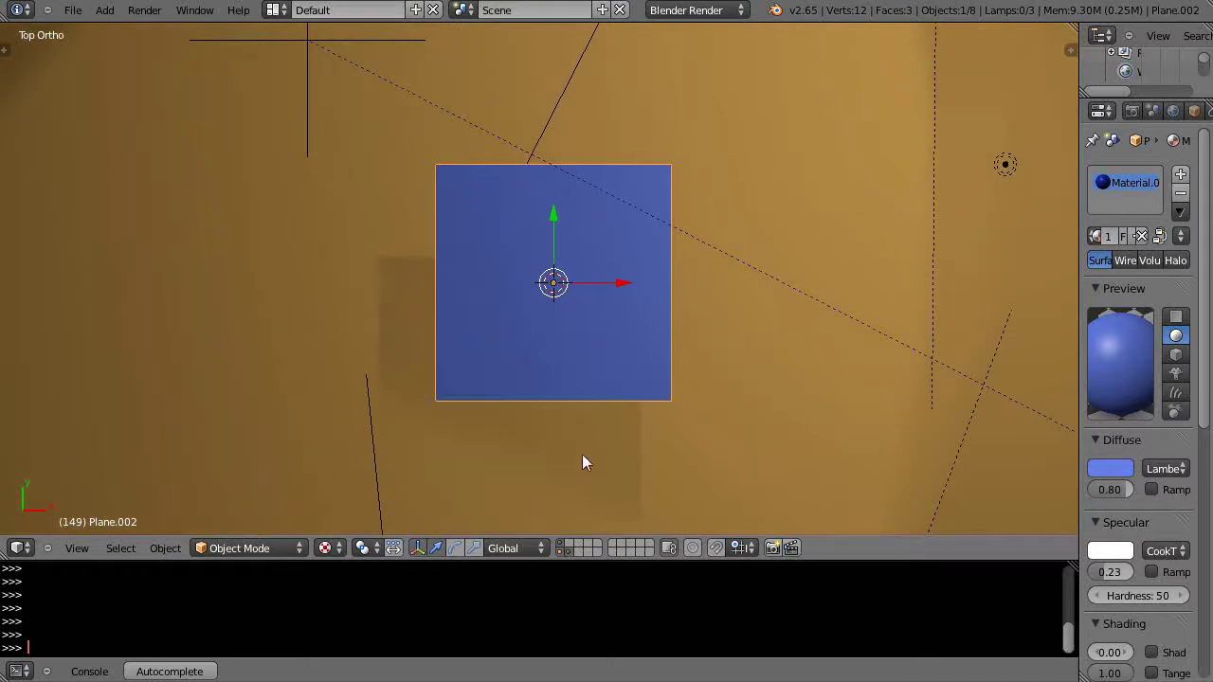
- Enter Edit Mode on the plane in vertex select mode and select its lower-right corner vertex
key(Tab)
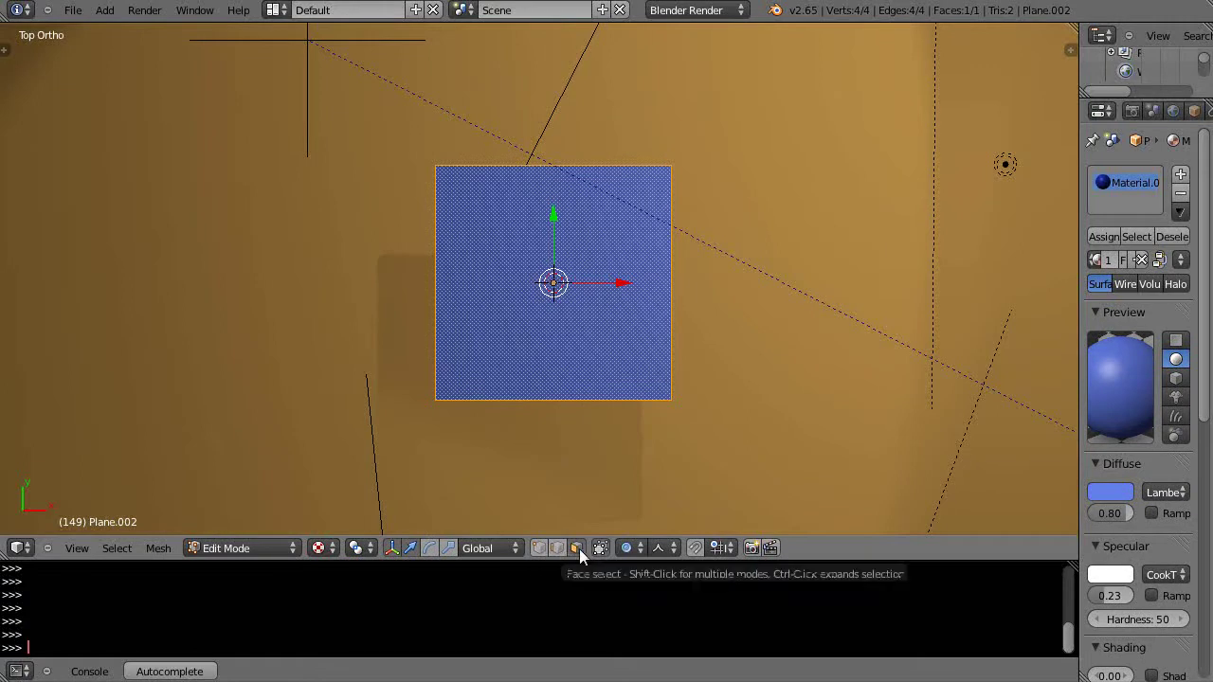
scroll(675, 407, up, 2)
scroll(679, 404, down, 1)
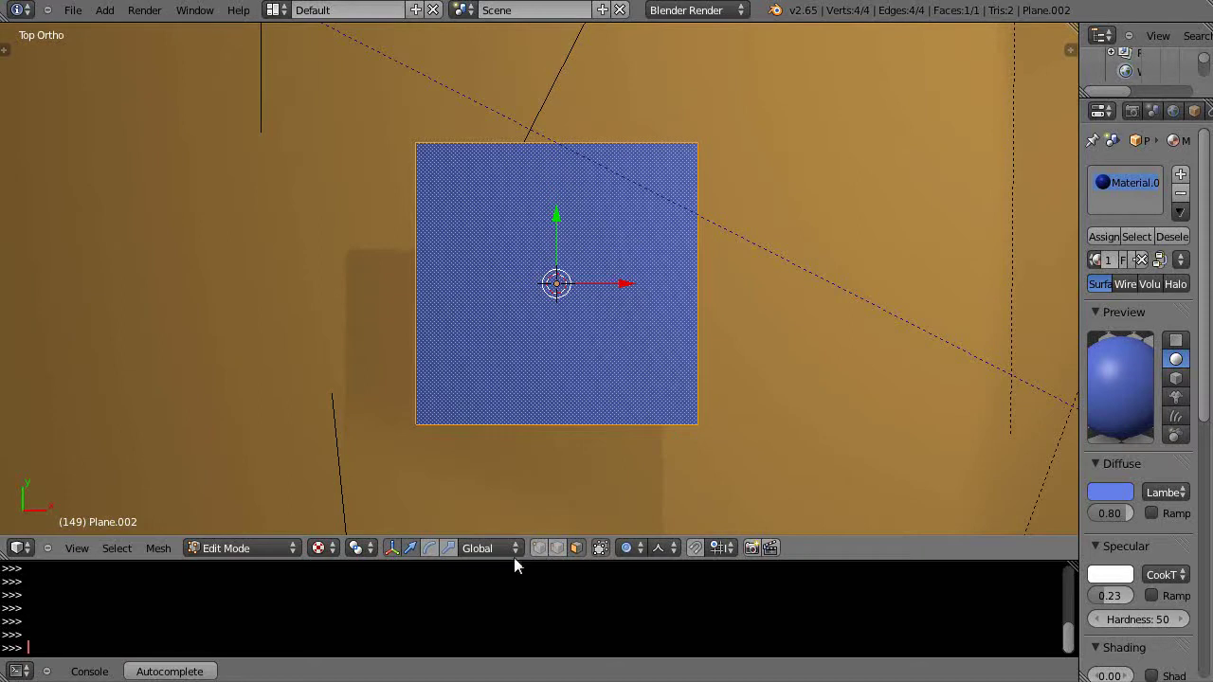
click(536, 548)
right_click(697, 426)
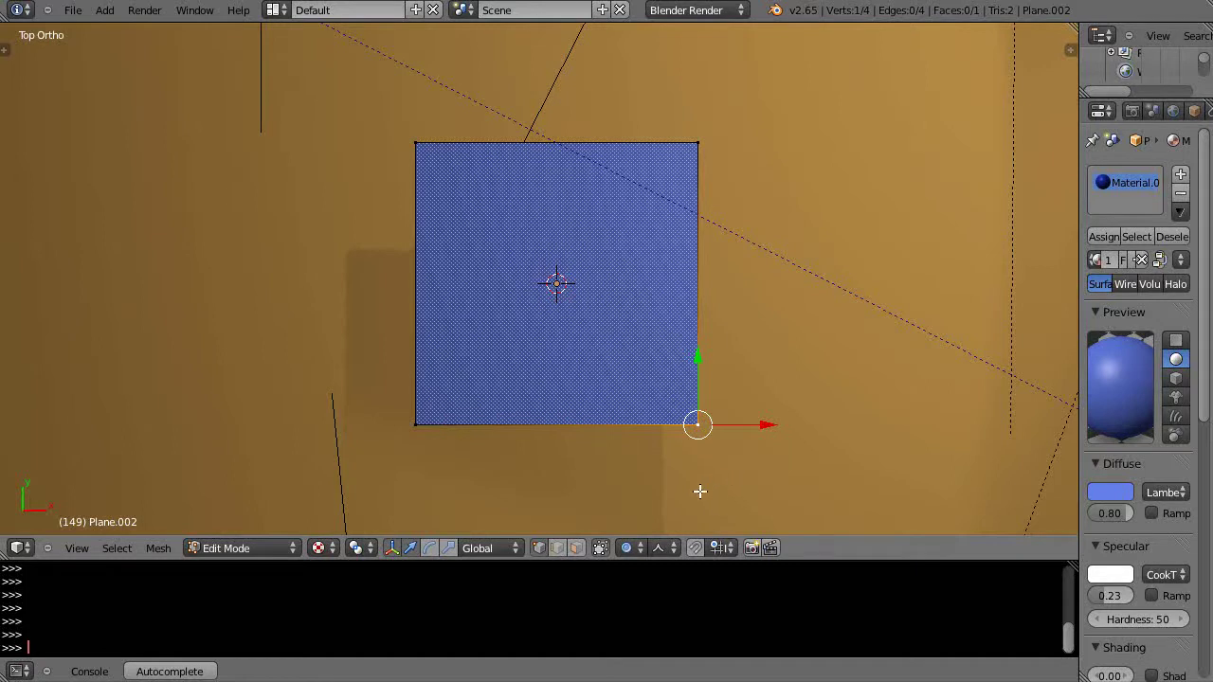
- Extrude four connected vertices from the corner, ending back at the square's corner
ctrl+click(699, 491)
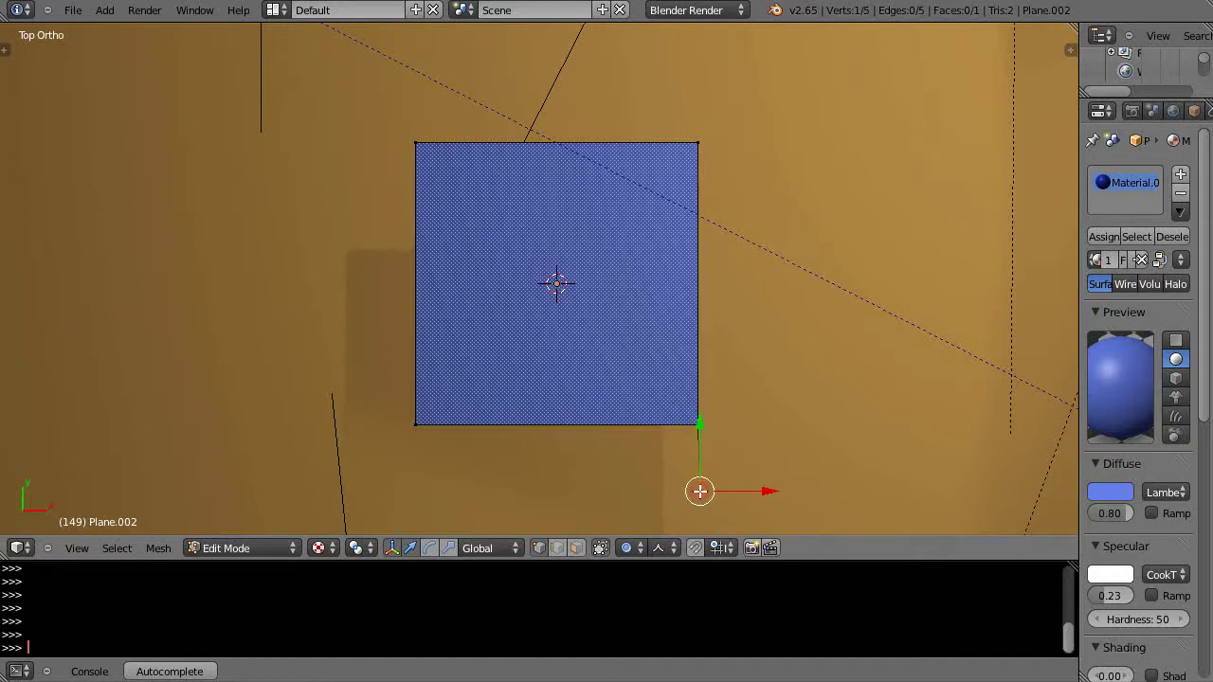
ctrl+click(774, 477)
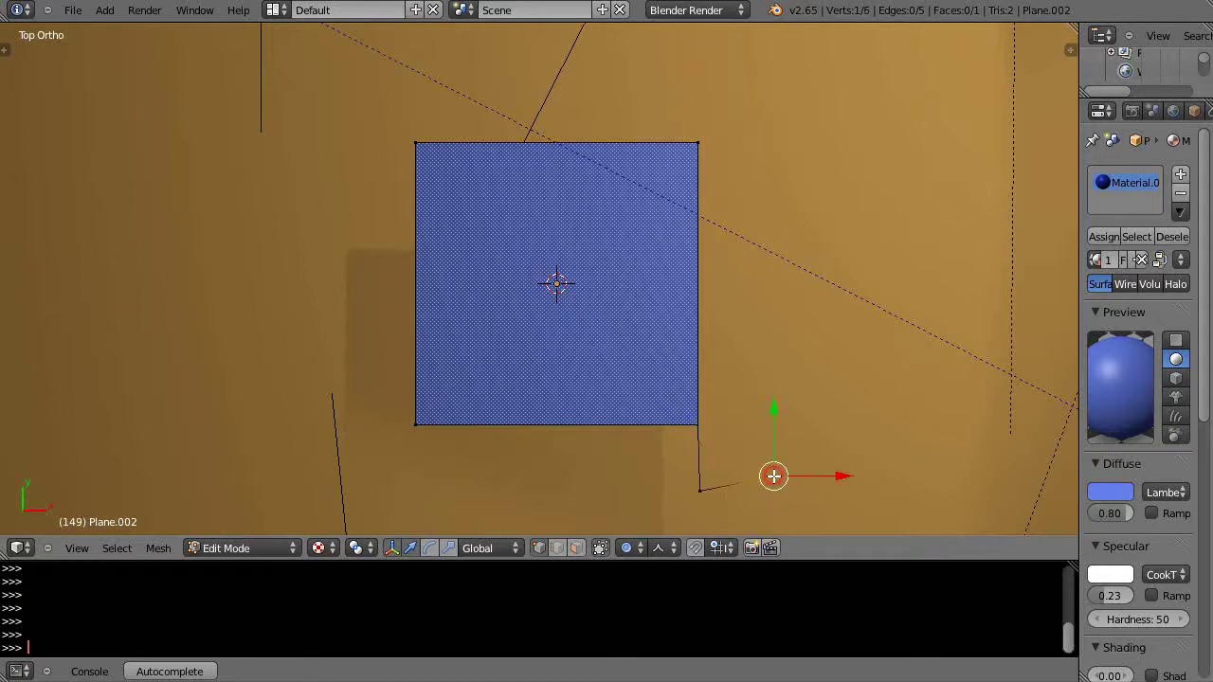
ctrl+click(763, 398)
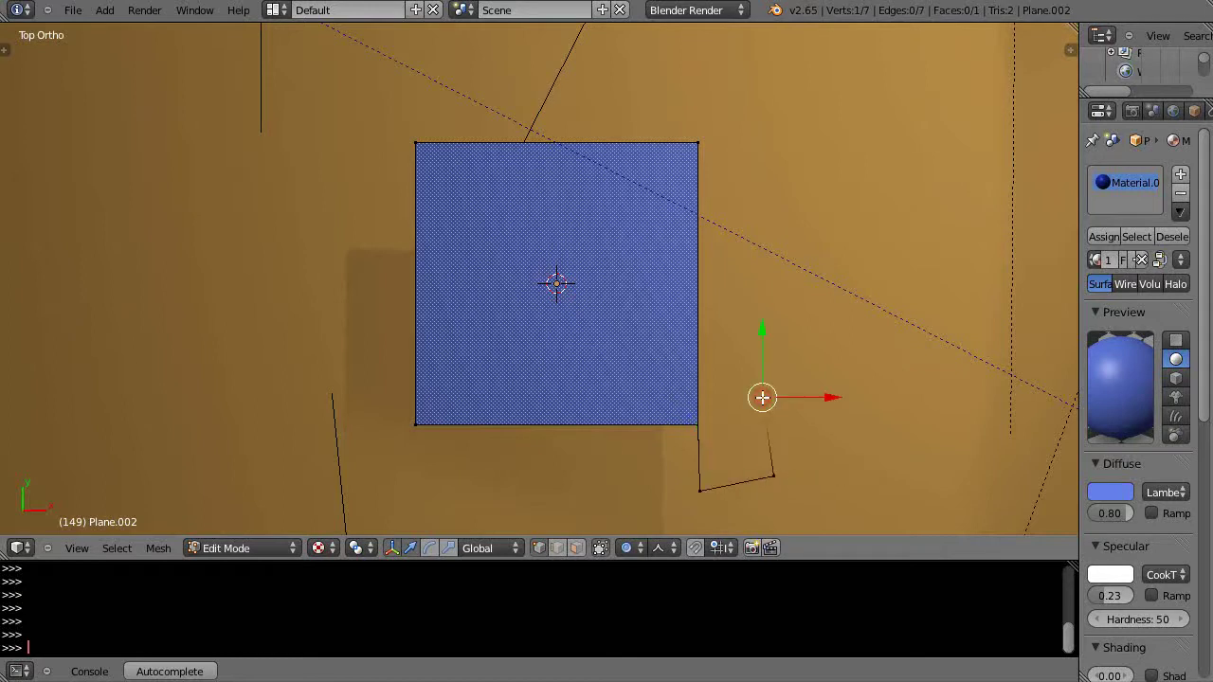
ctrl+click(698, 422)
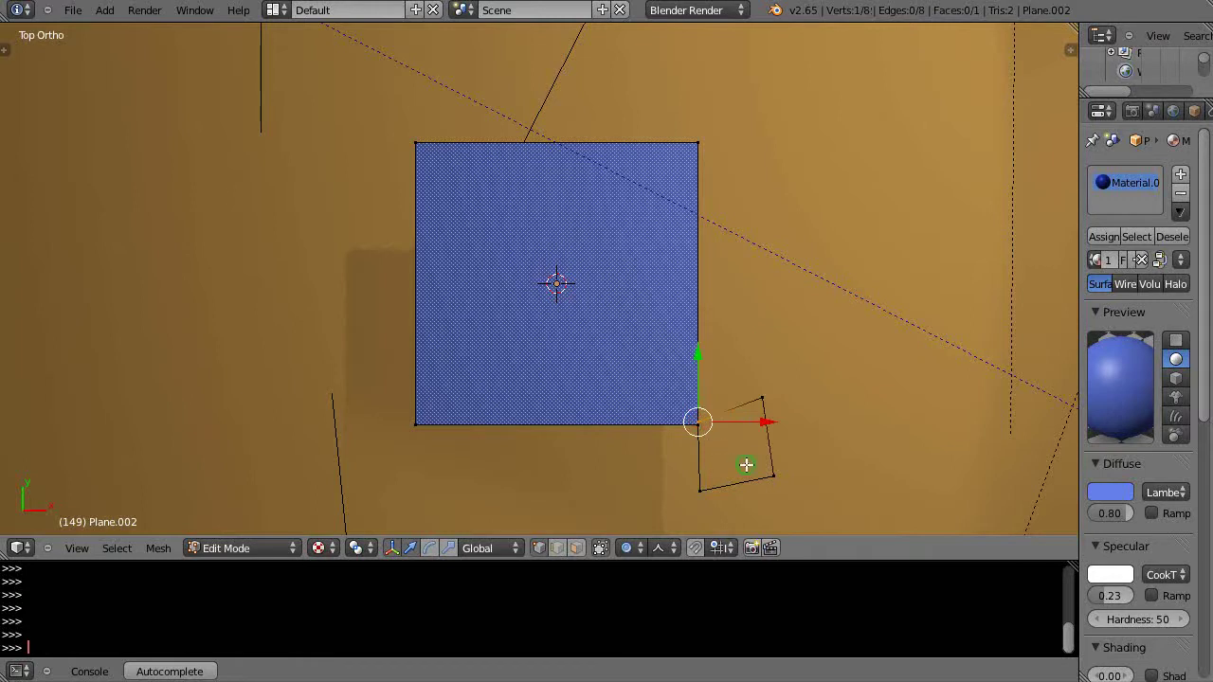
shift+middle_drag(746, 465, 685, 401)
scroll(687, 399, up, 6)
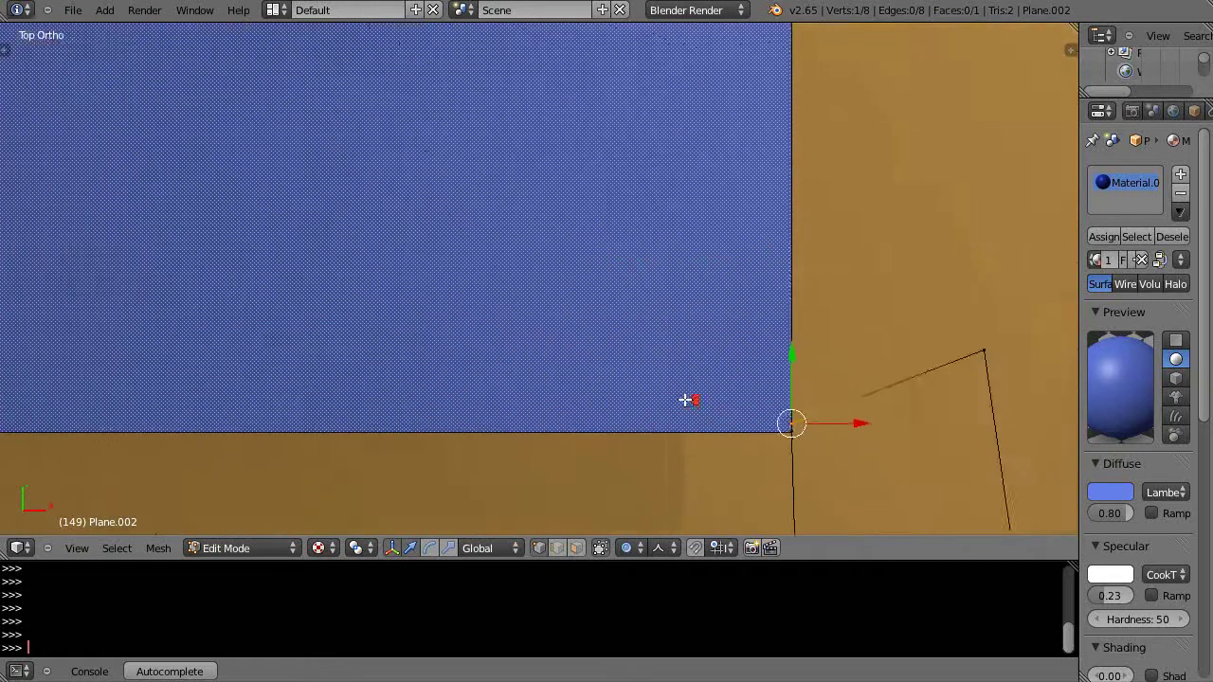
scroll(686, 400, down, 4)
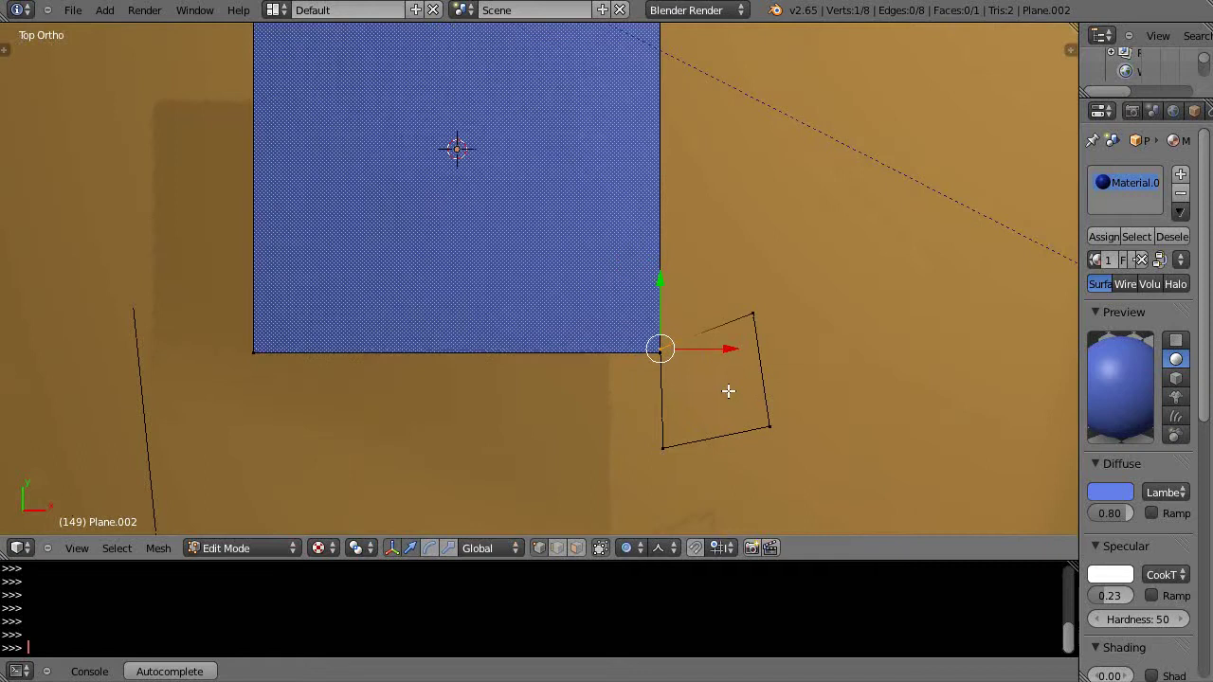
scroll(711, 398, up, 4)
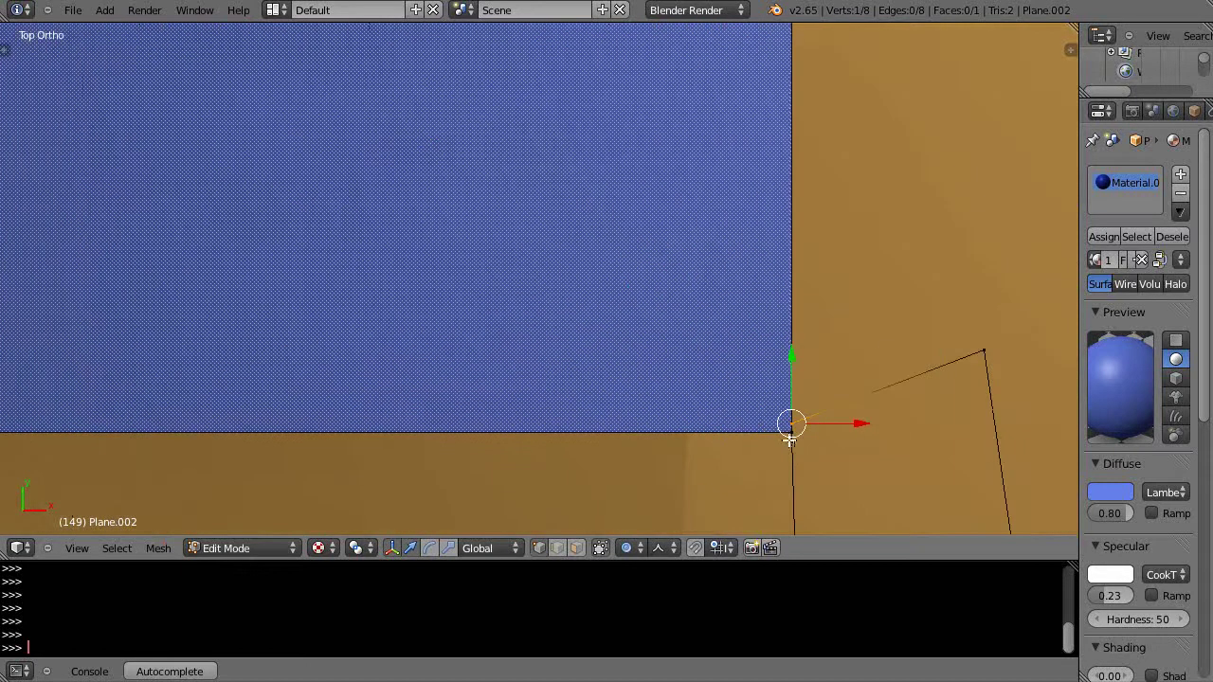
- Disable proportional editing in the 3D view header
shift+middle_drag(791, 438, 568, 324)
scroll(631, 377, up, 5)
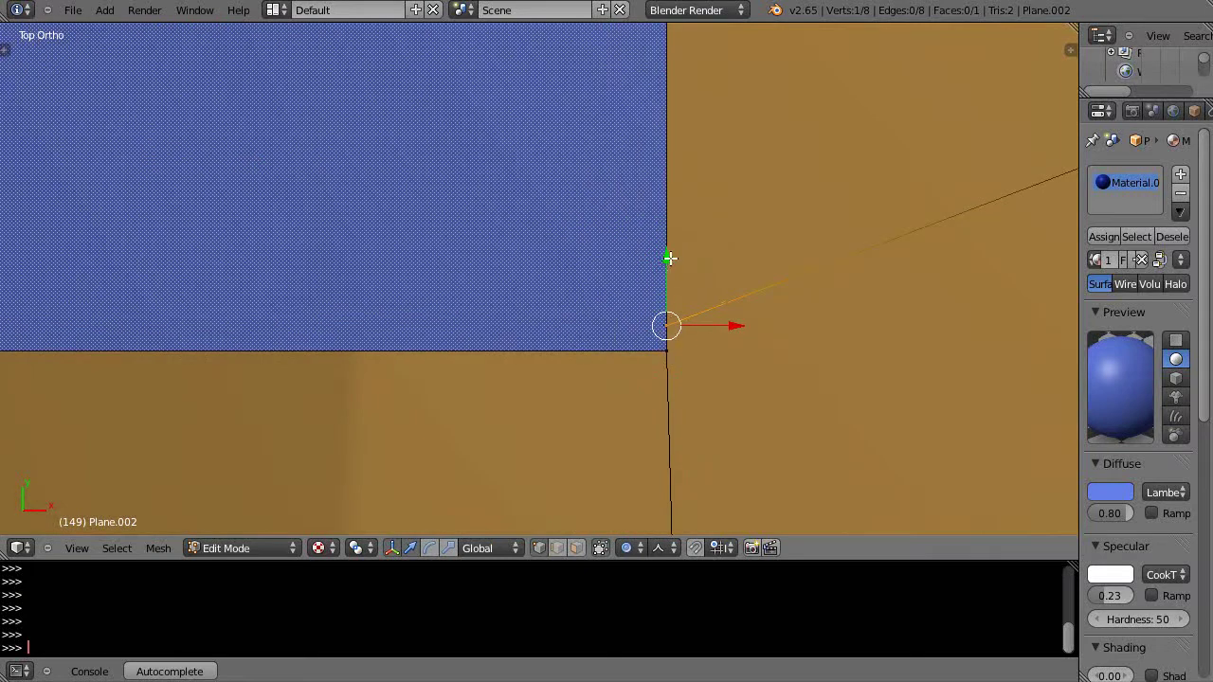
mouse_move(667, 258)
mouse_down()
mouse_move(668, 245)
mouse_move(667, 257)
mouse_up()
click(634, 548)
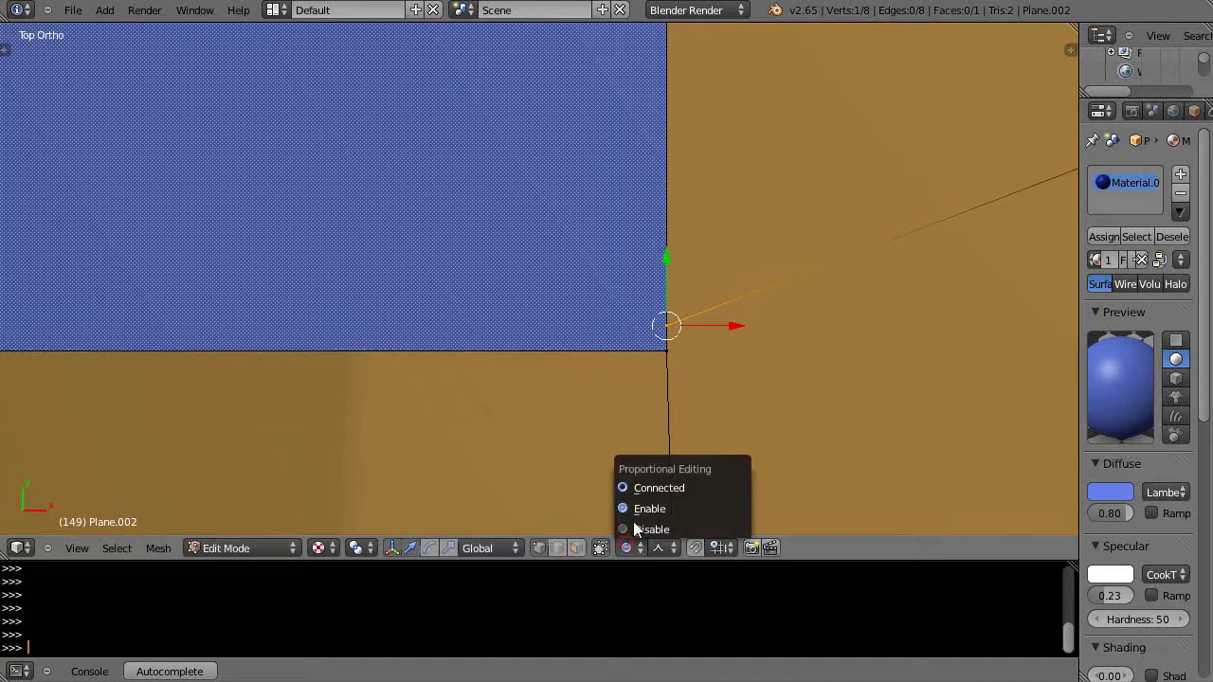
click(635, 528)
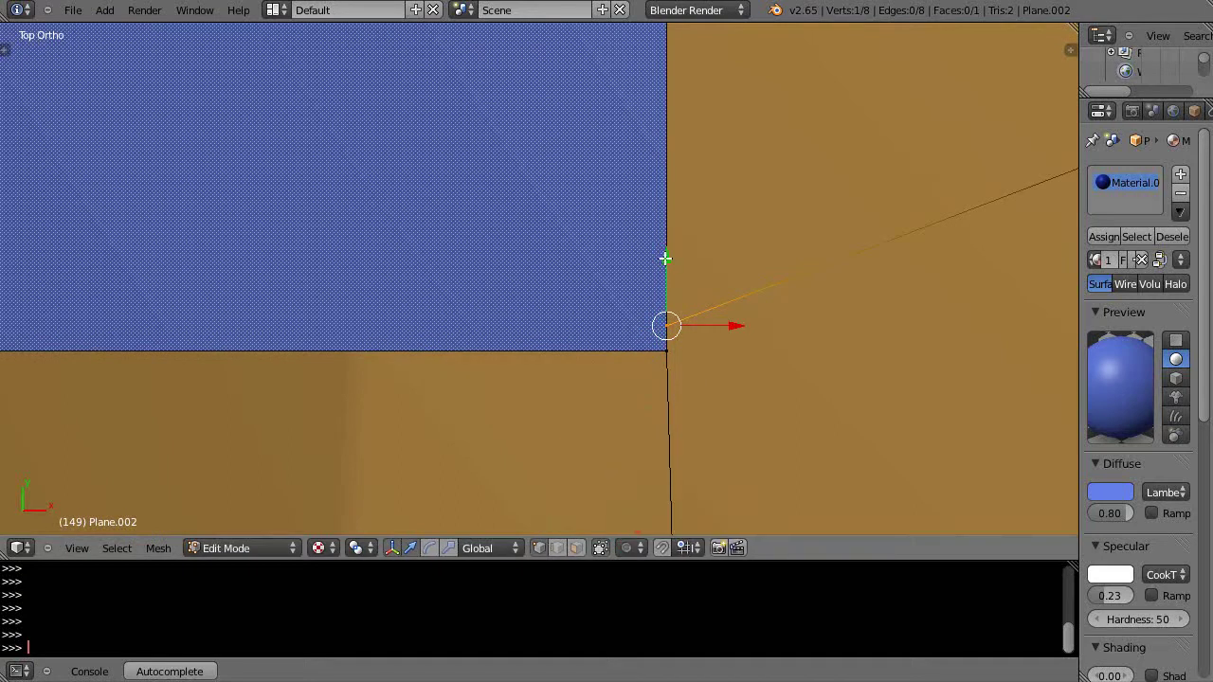
- Nudge the last extruded vertex slightly along Y onto the plane's corner
drag(668, 260, 672, 274)
scroll(791, 425, down, 4)
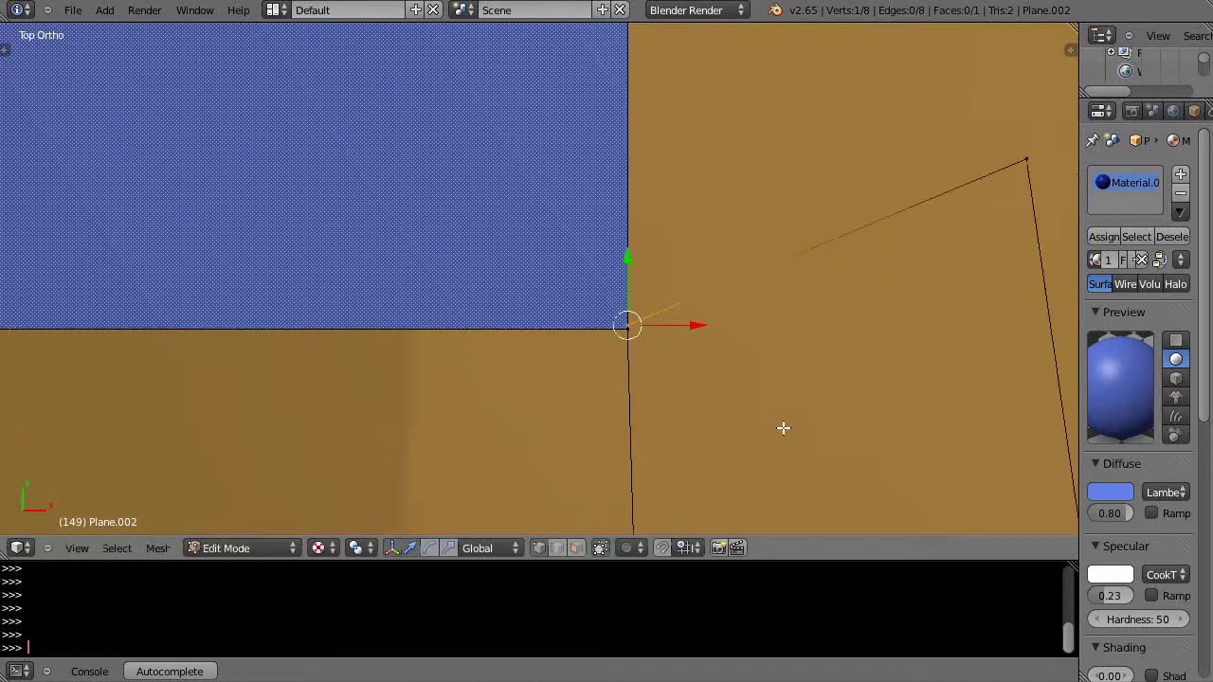
scroll(783, 425, up, 2)
scroll(783, 426, down, 3)
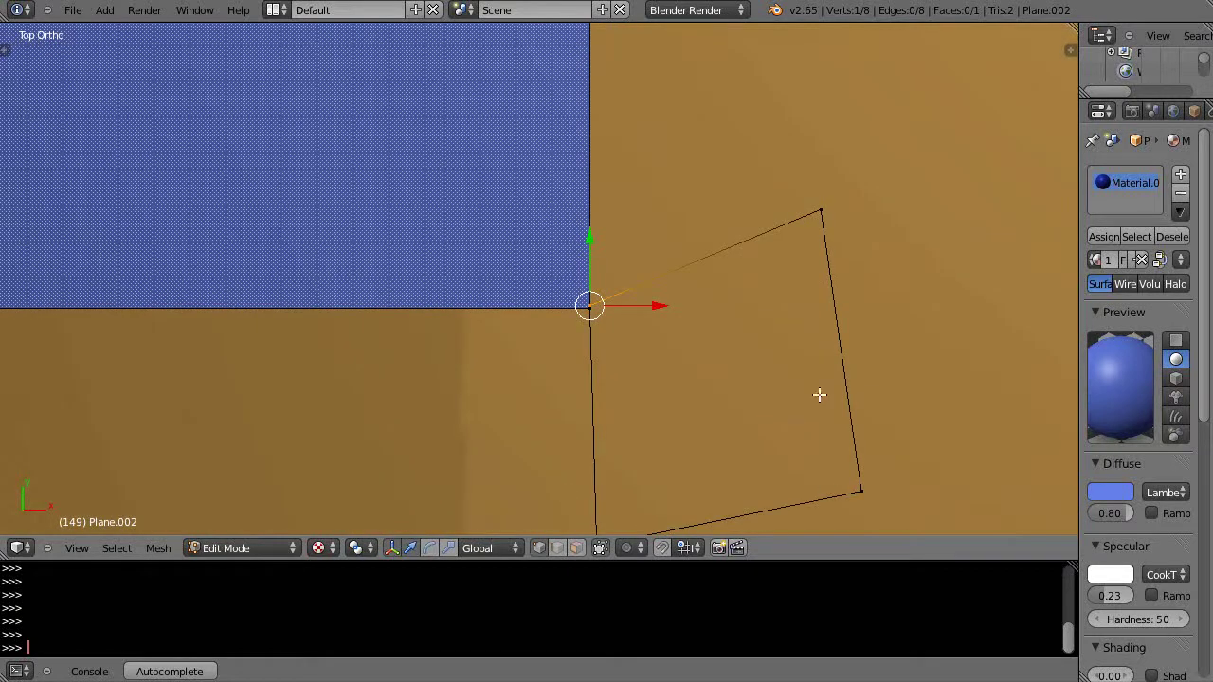
scroll(818, 395, down, 2)
scroll(595, 323, up, 6)
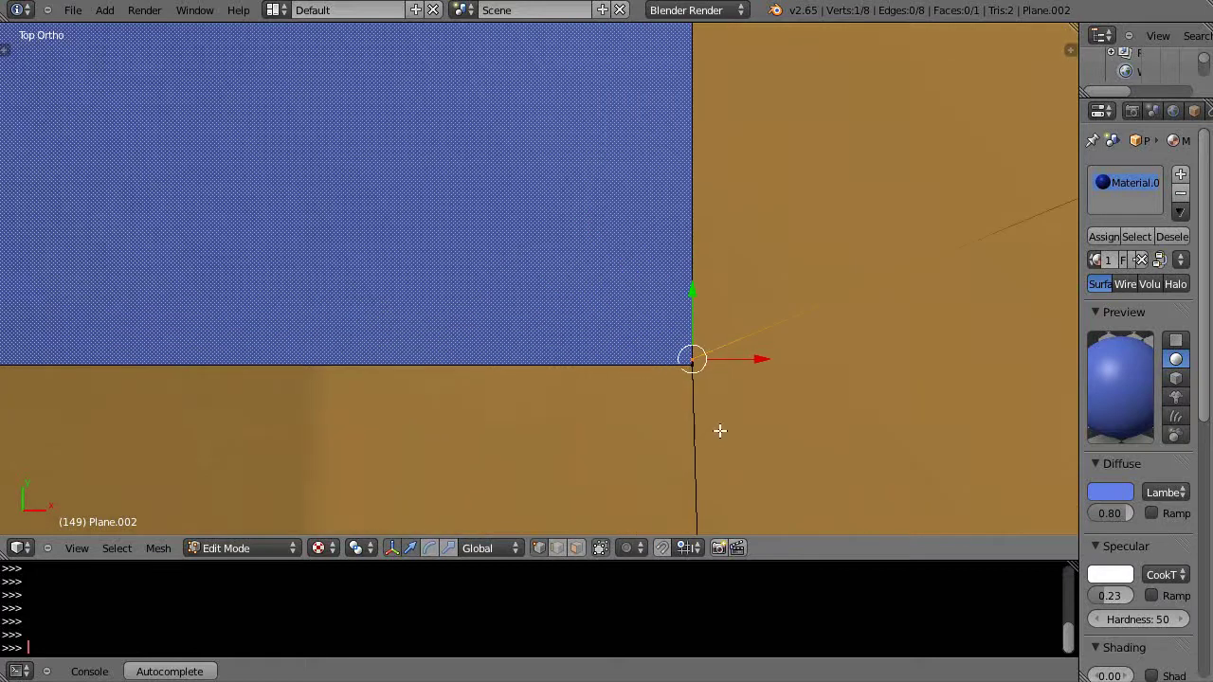
scroll(716, 391, up, 1)
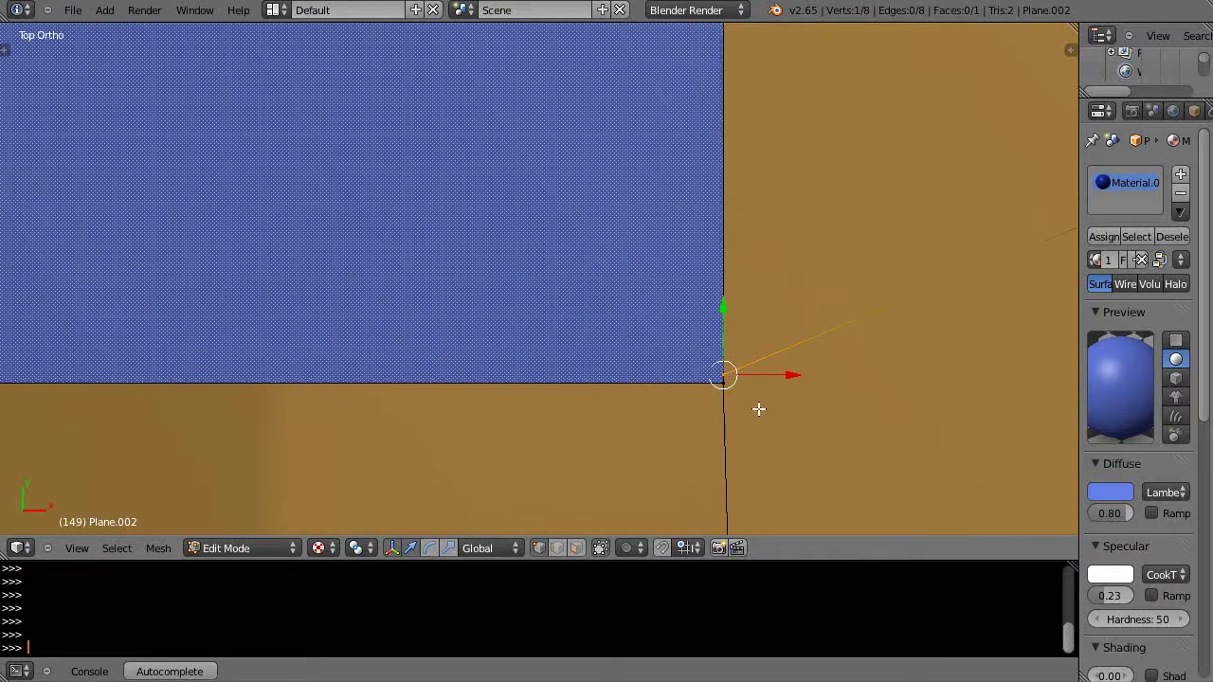
shift+middle_drag(758, 408, 552, 407)
scroll(631, 314, up, 3)
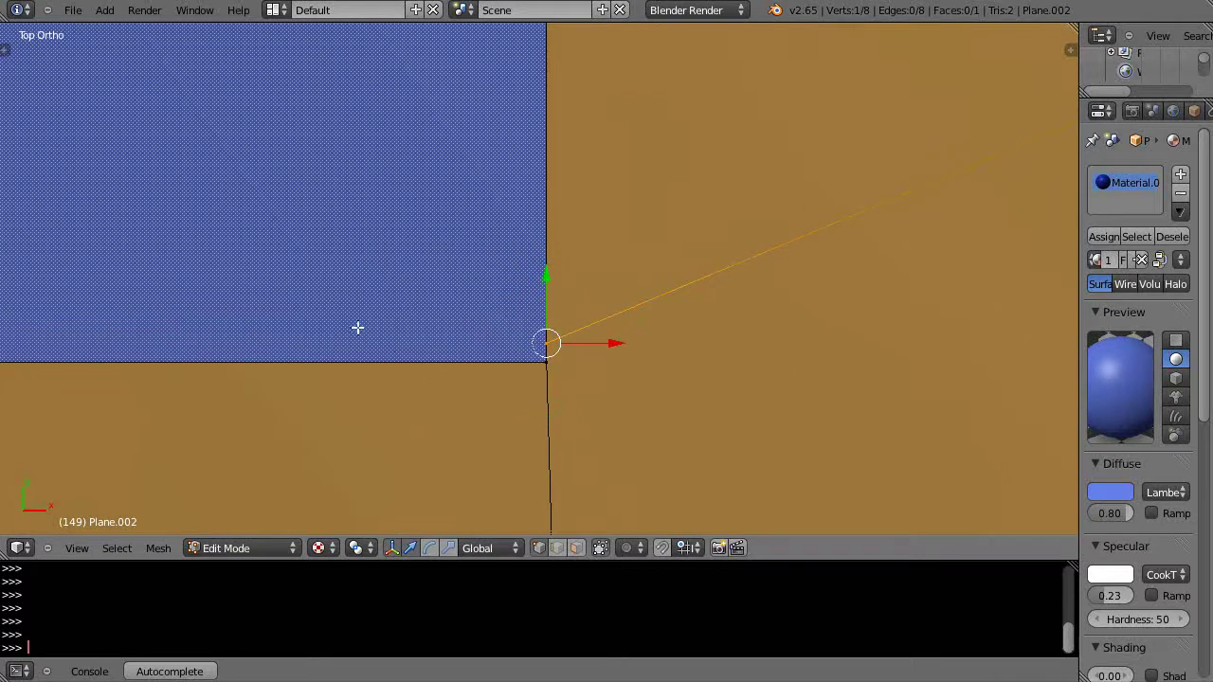
- Add the square's corner vertex to the selection and merge both vertices at center
shift+right_click(595, 401)
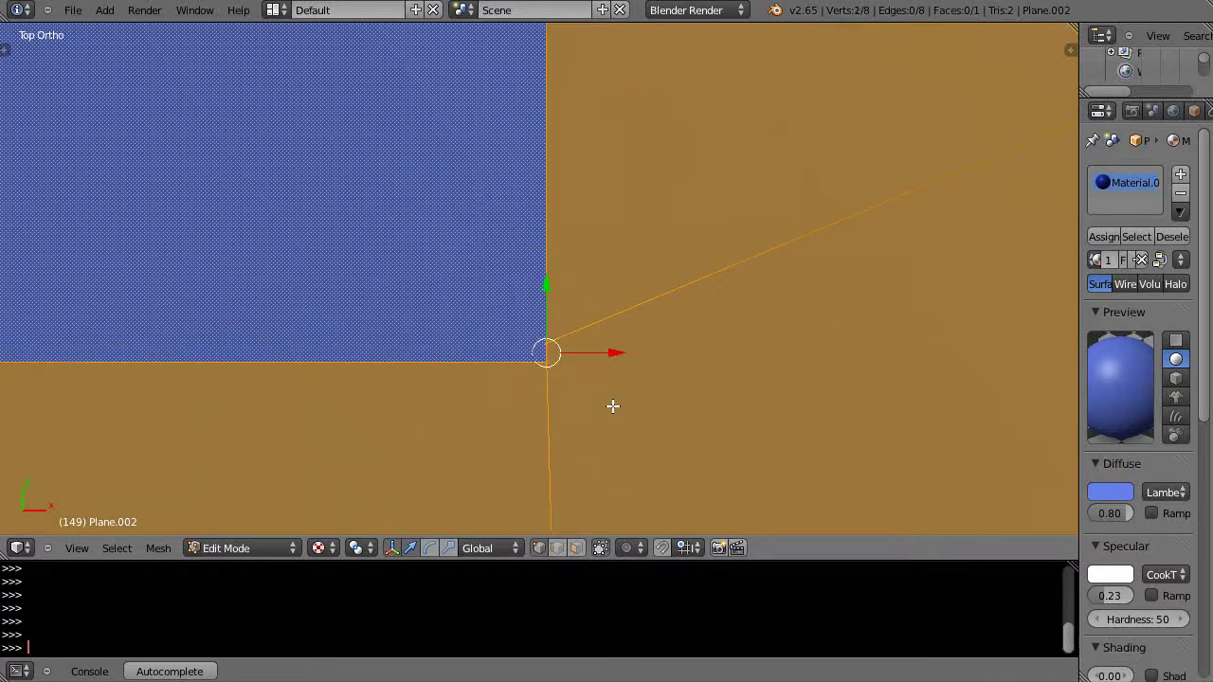
click(157, 550)
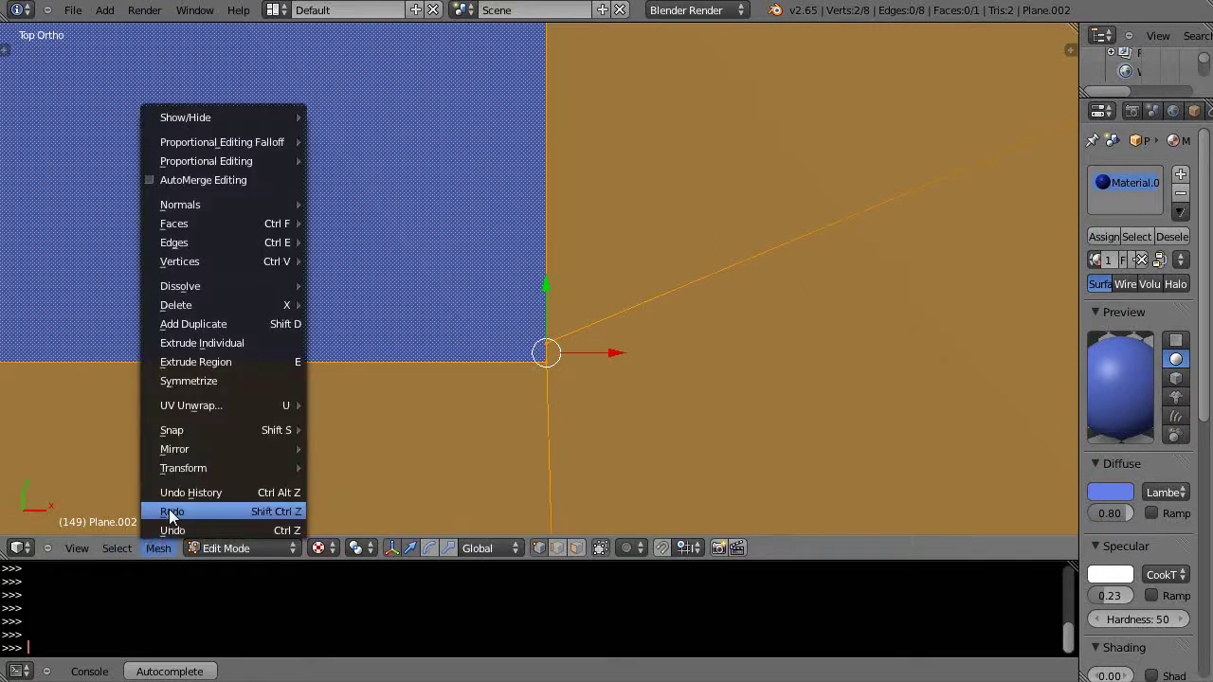
mouse_move(197, 265)
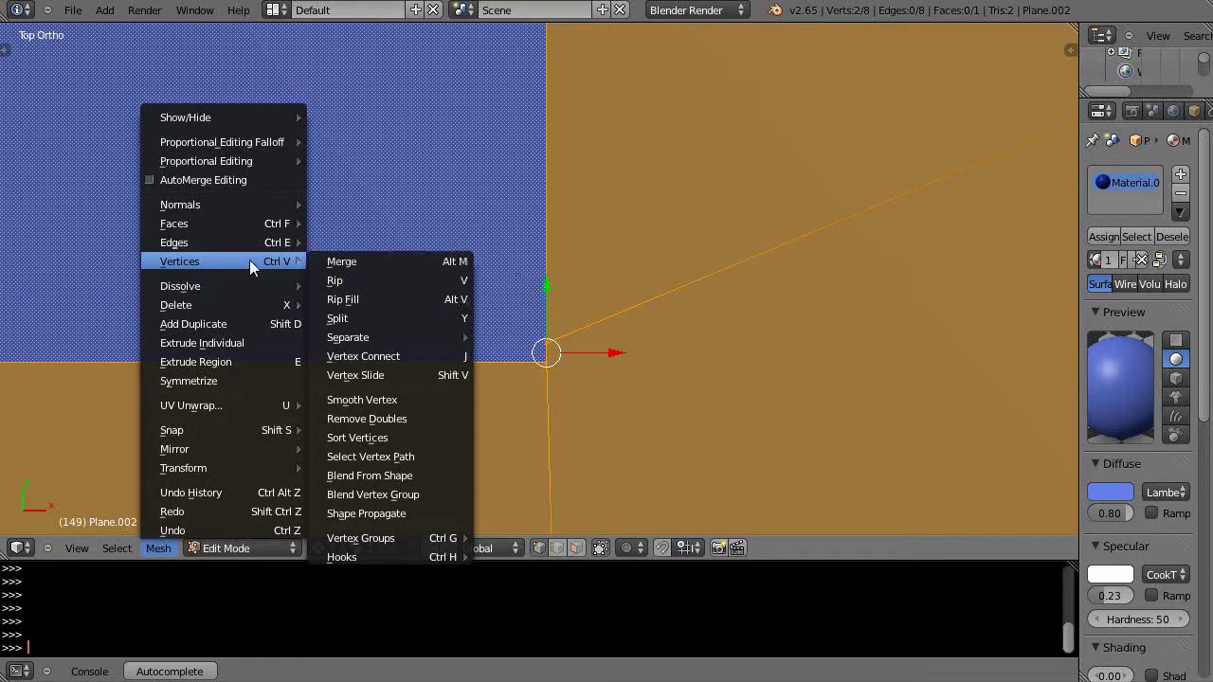
click(342, 265)
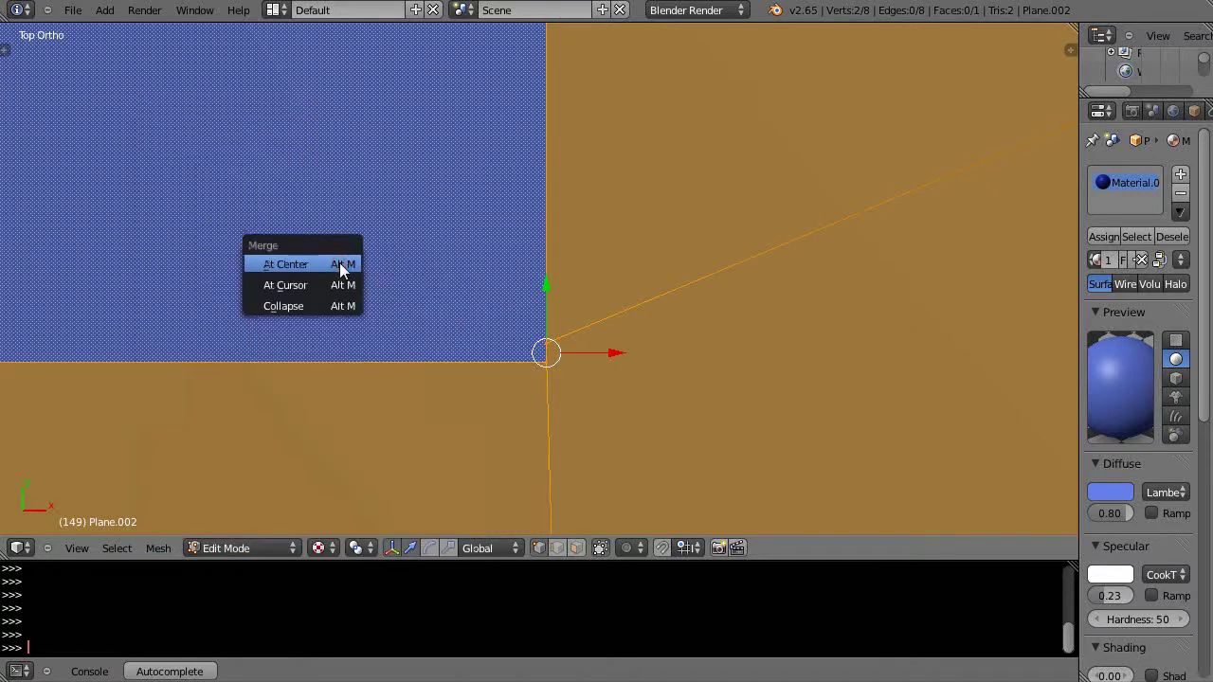
click(296, 265)
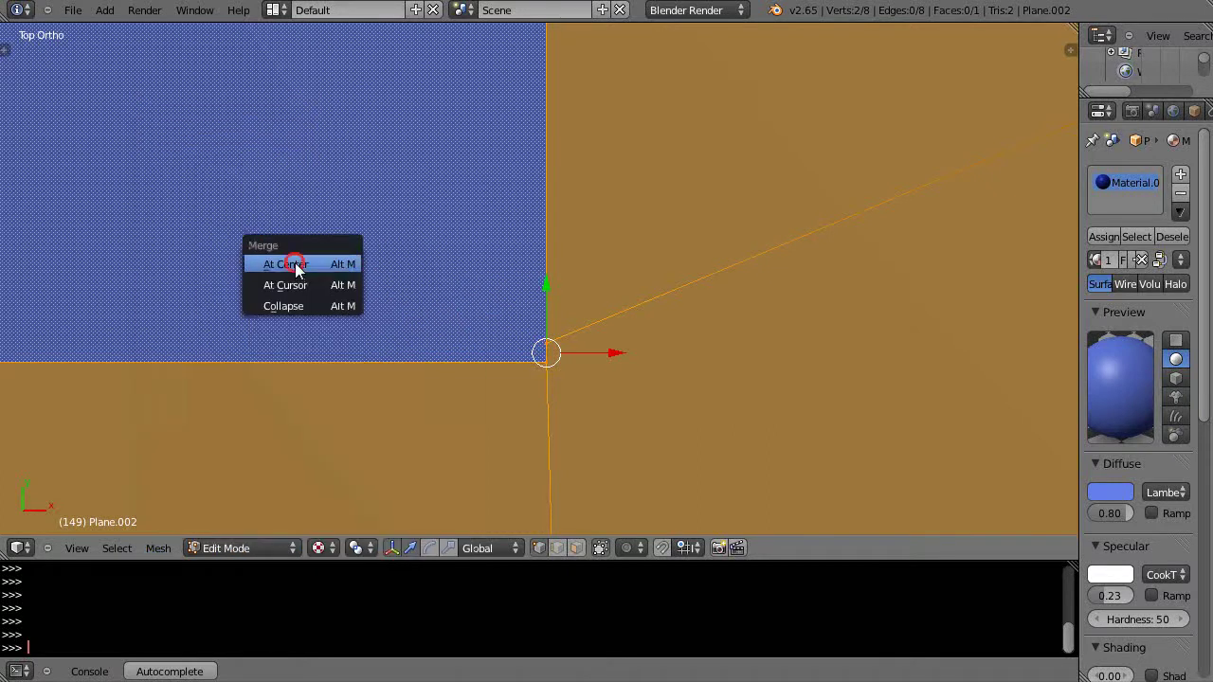
- Select the corner vertex and add another vertex at the square's corner
right_click(539, 374)
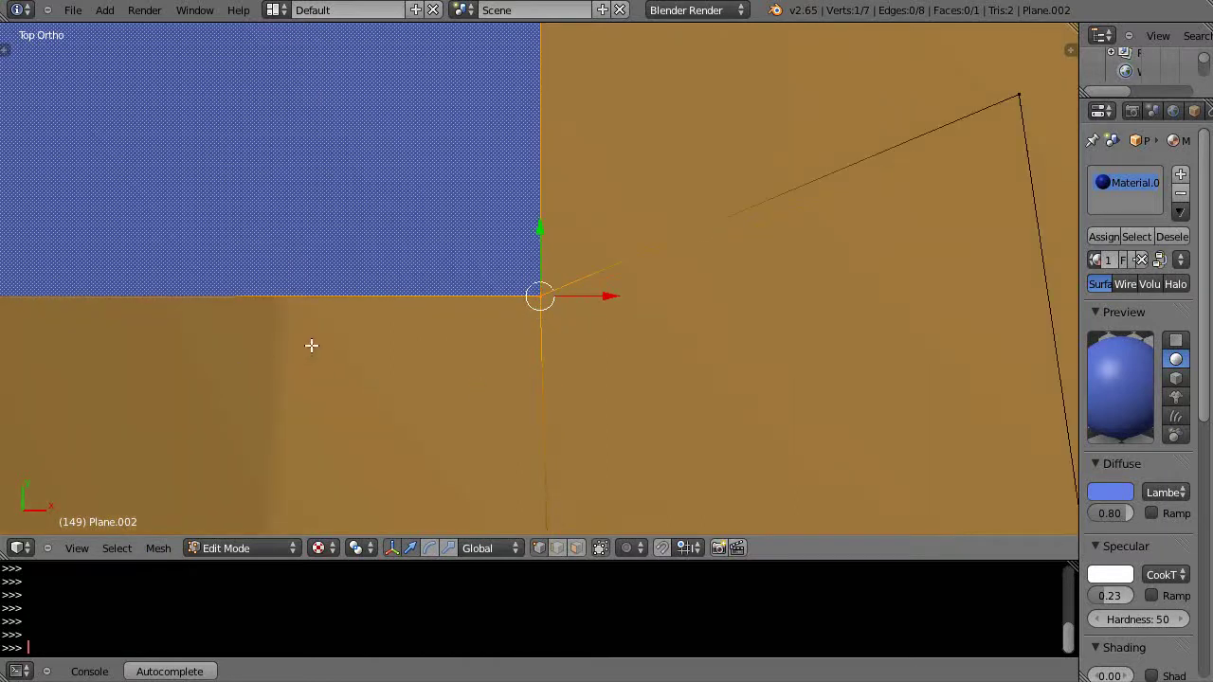
shift+middle_drag(319, 330, 805, 392)
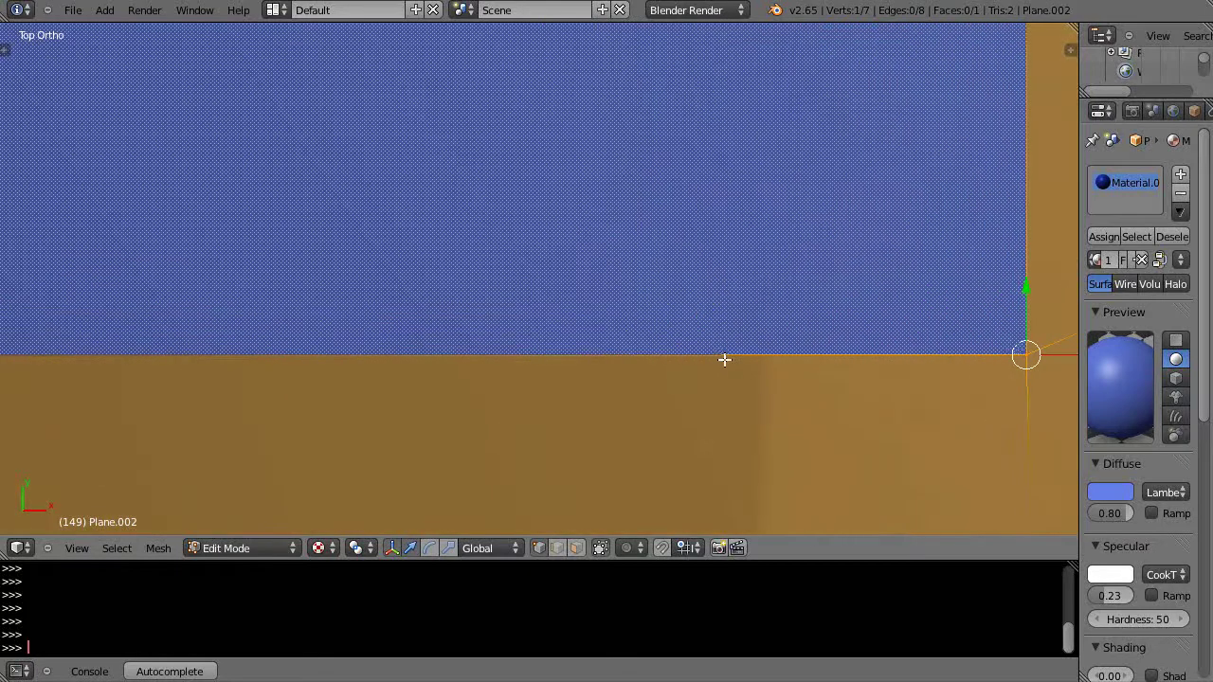
shift+middle_drag(724, 361, 271, 341)
shift+middle_drag(548, 370, 572, 286)
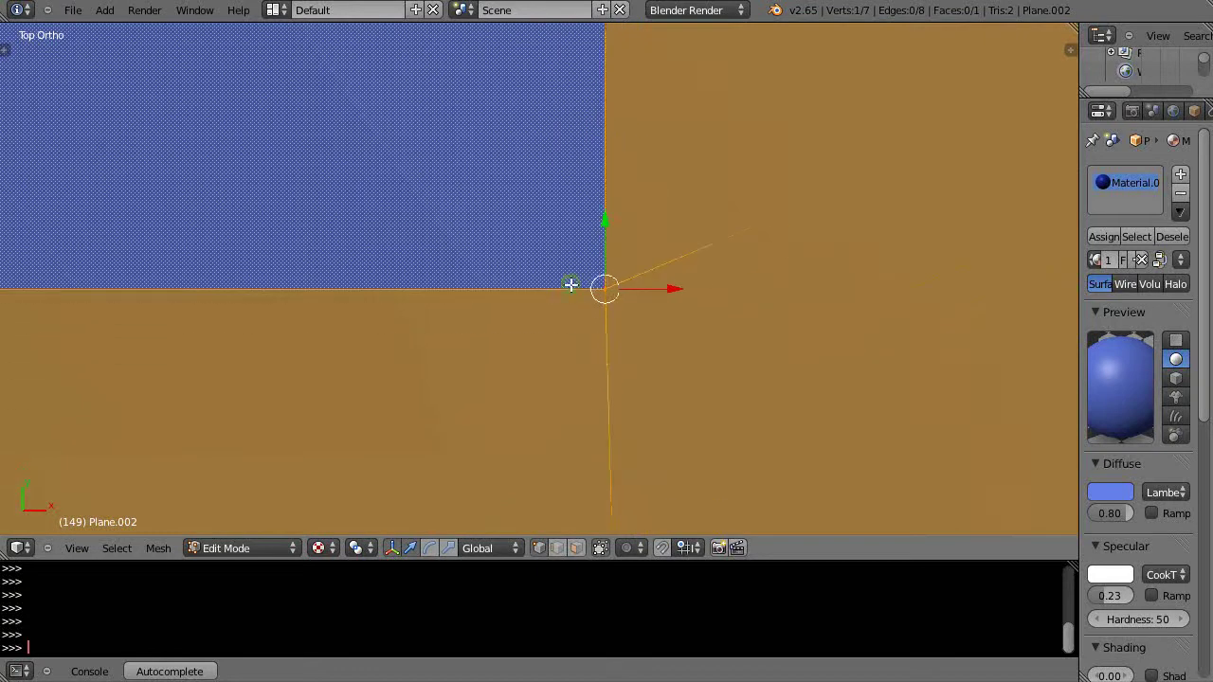
ctrl+click(609, 310)
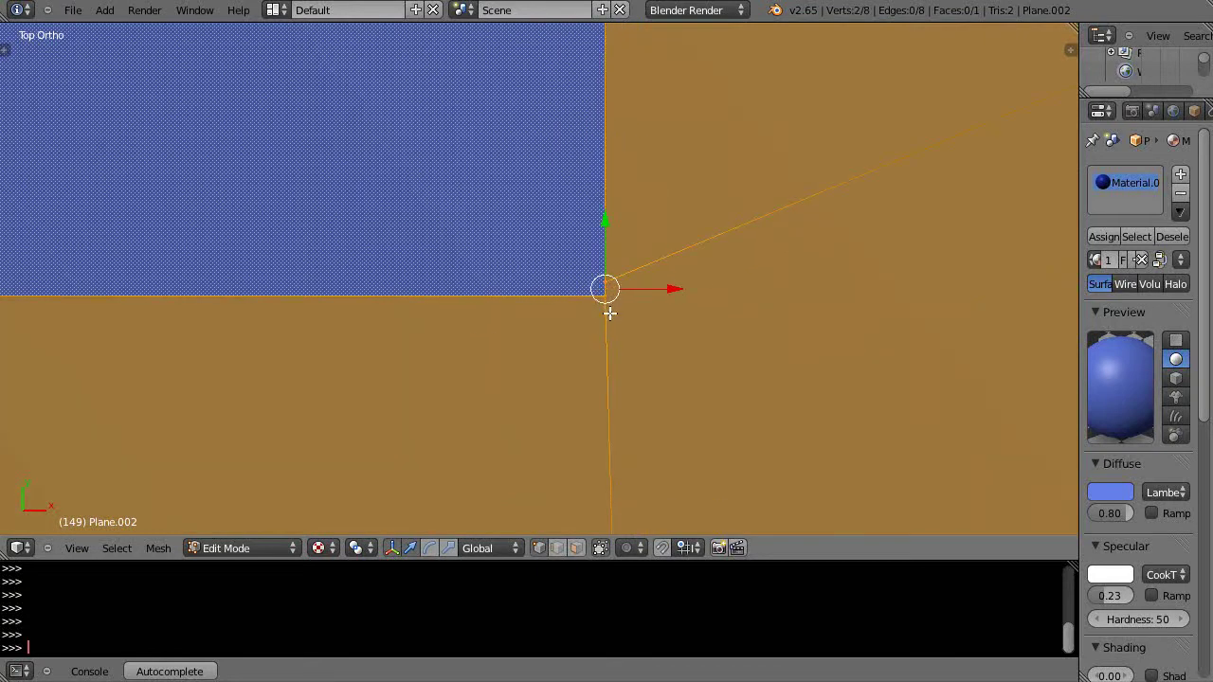
- Collapse the selected vertices with Alt+M, then move the vertex slightly upward
key(alt+m)
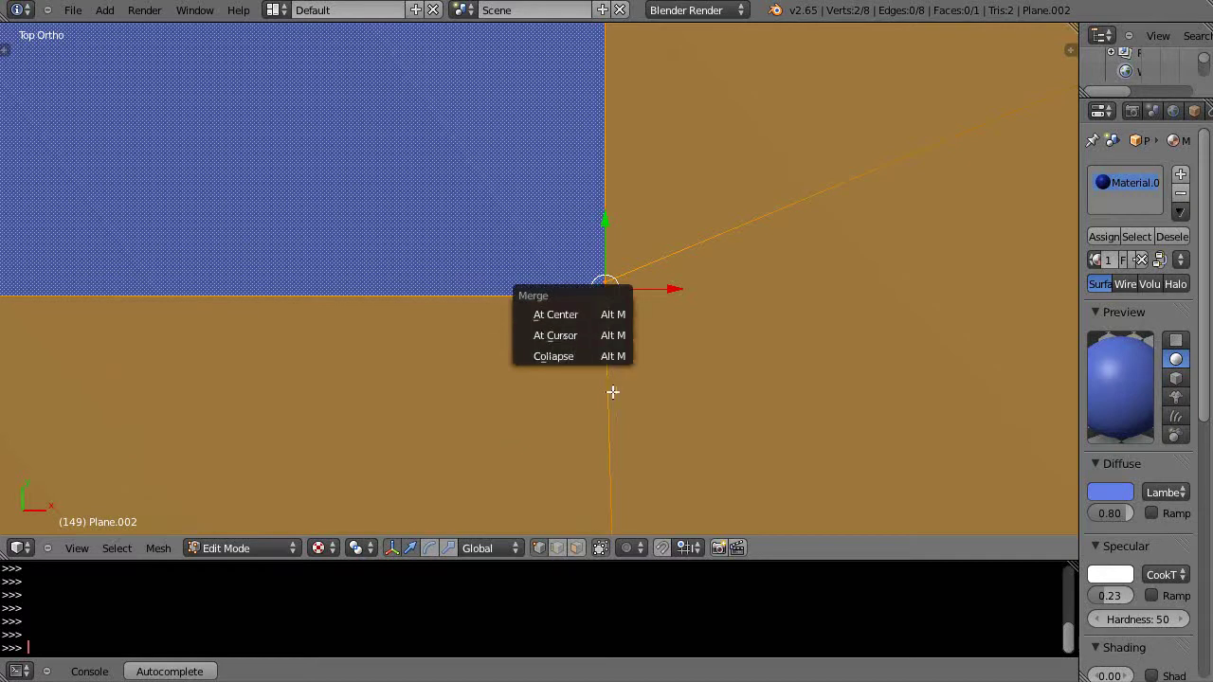
click(566, 357)
scroll(567, 359, up, 2)
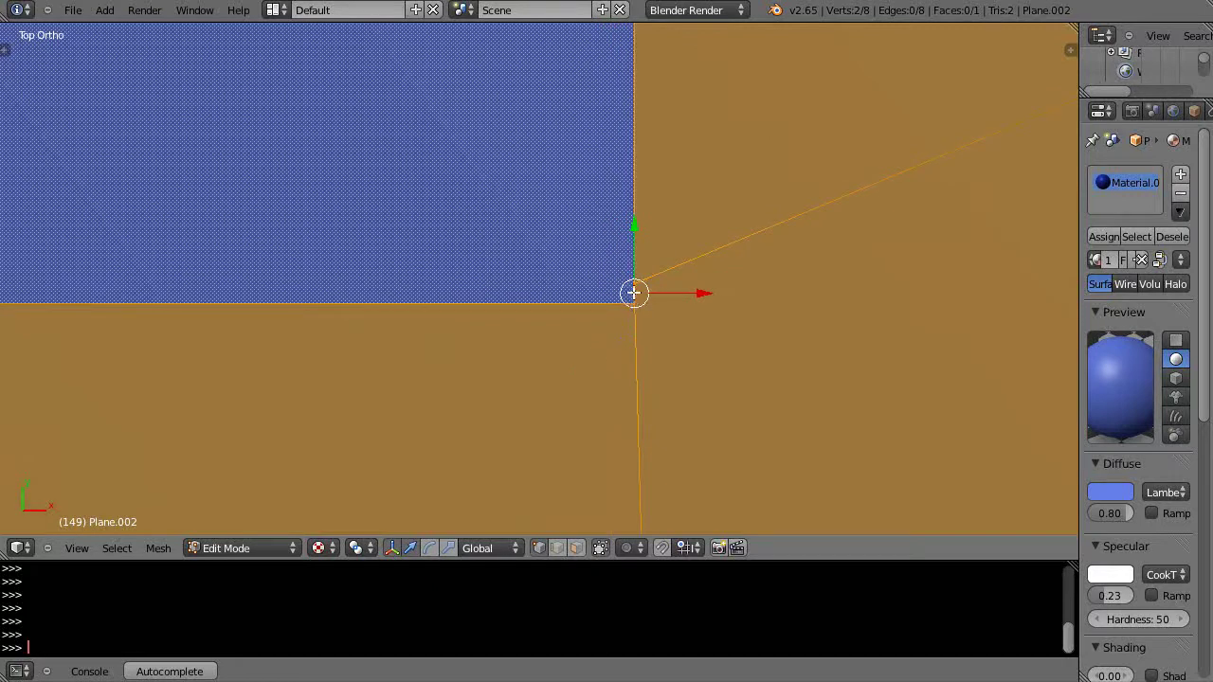
drag(633, 300, 634, 281)
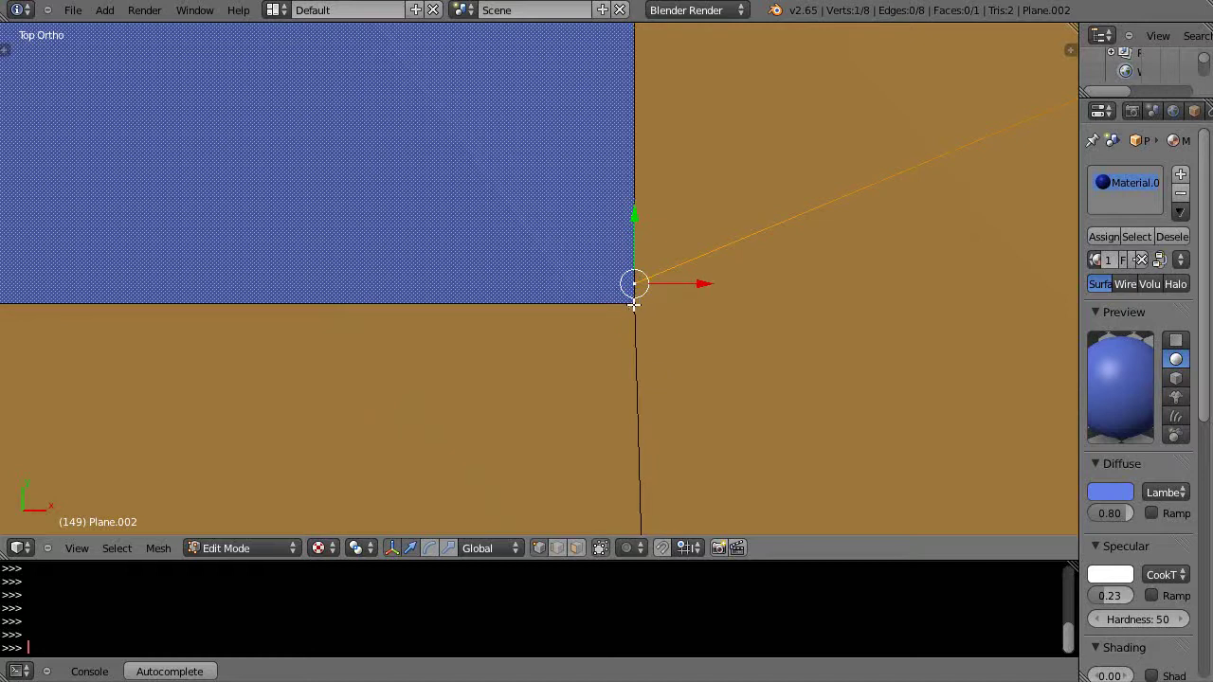
- Merge the two corner vertices at the last-selected one, then select only the plane's corner vertex
shift+right_click(634, 303)
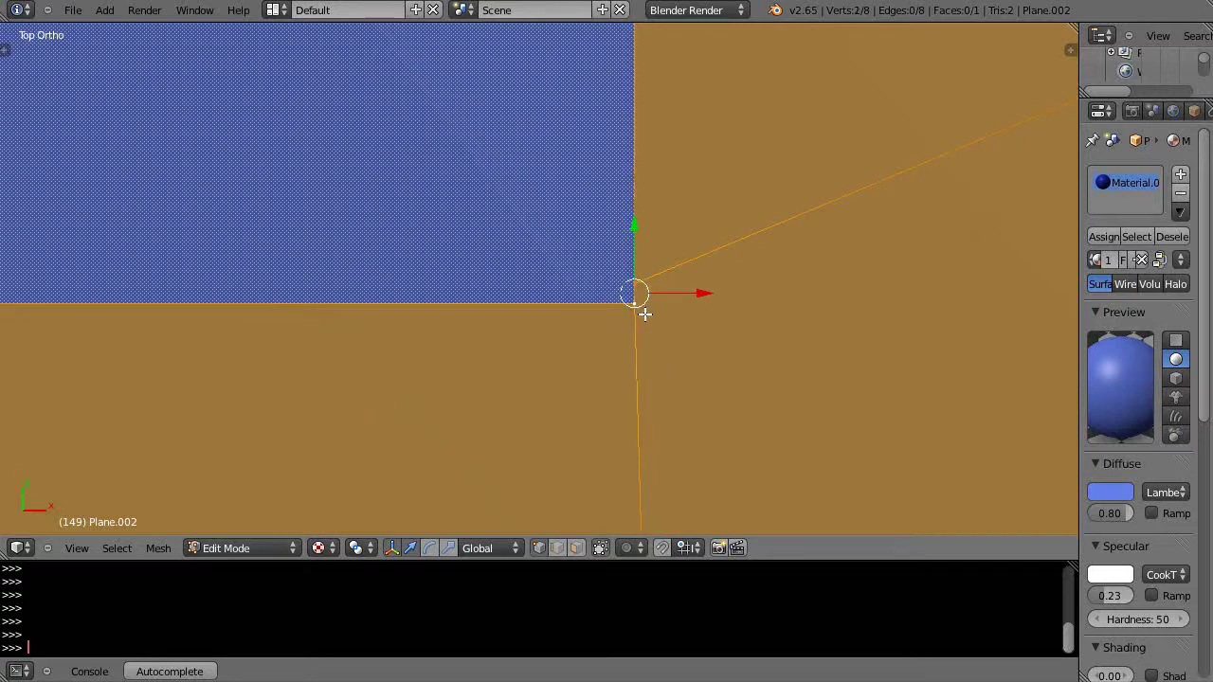
key(alt+m)
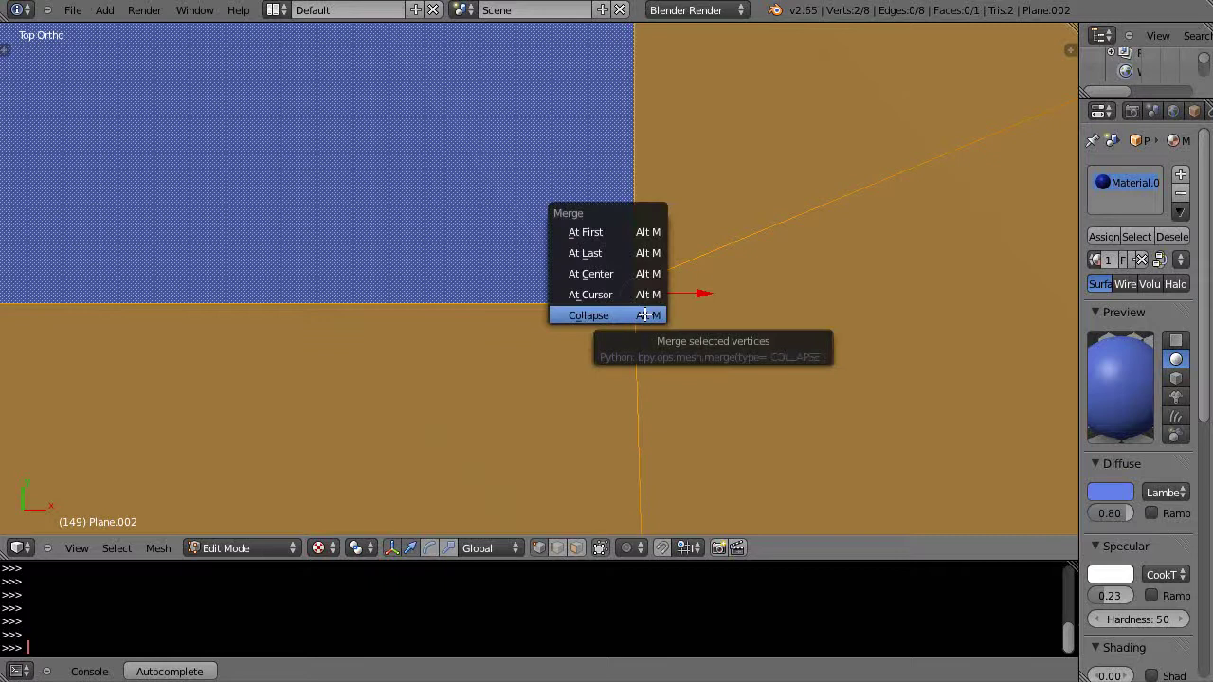
click(589, 254)
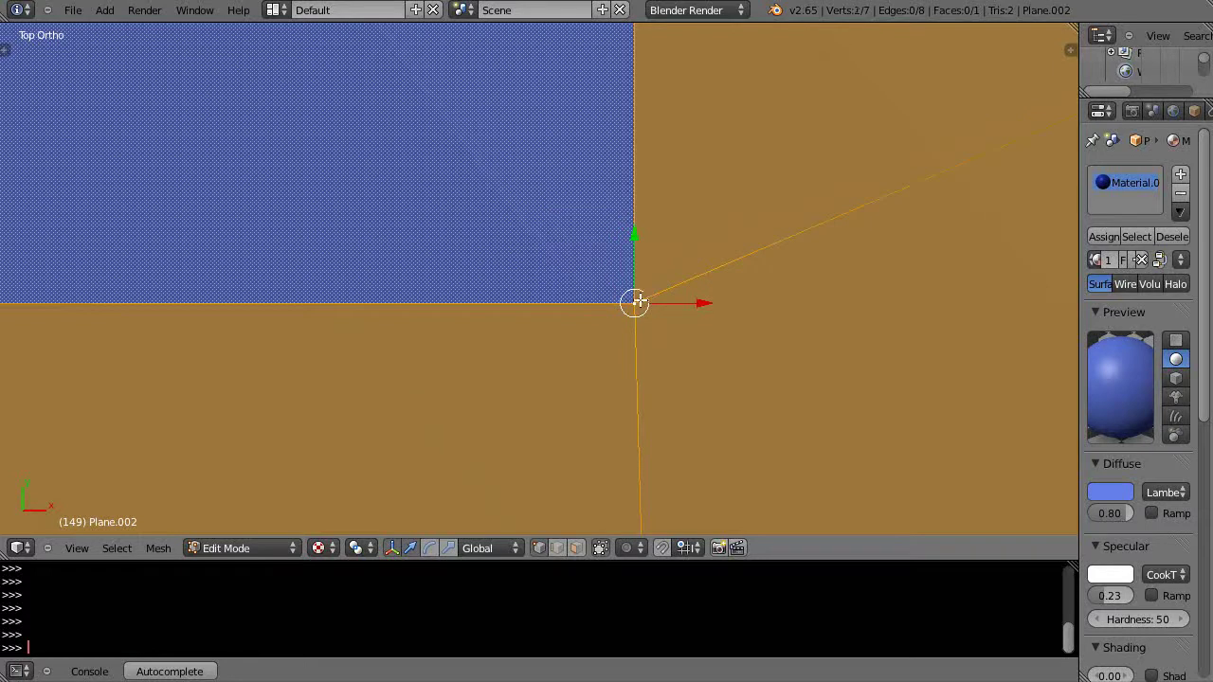
right_click(427, 328)
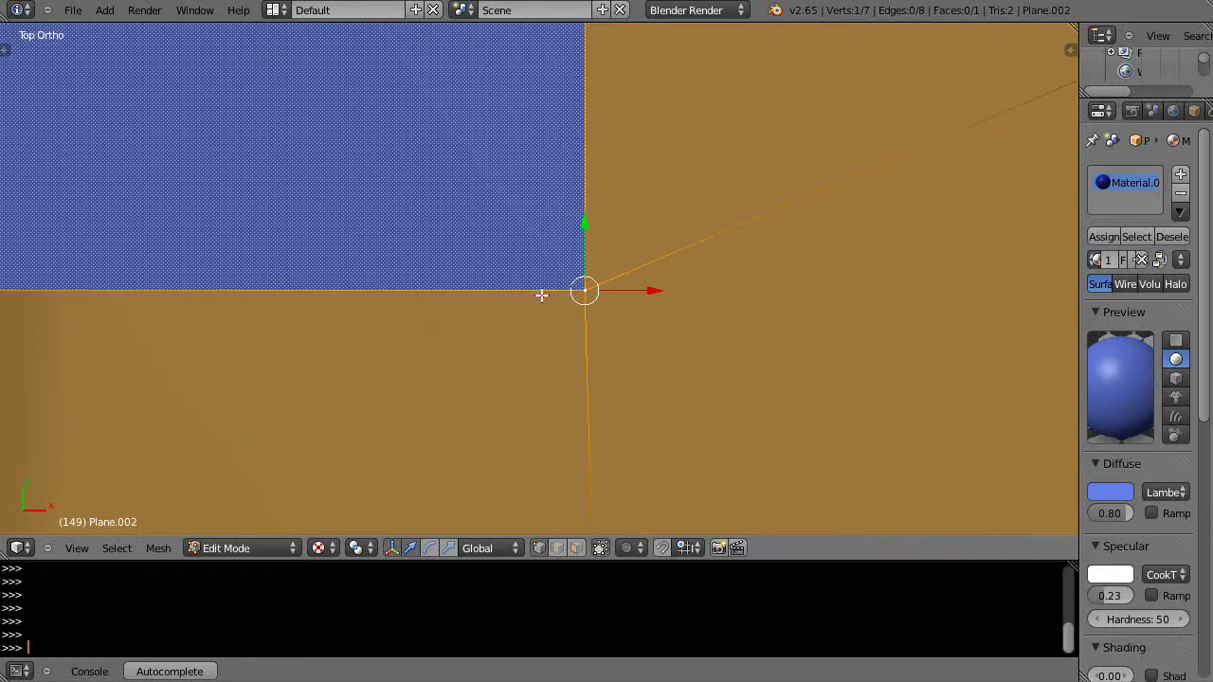
scroll(474, 306, down, 4)
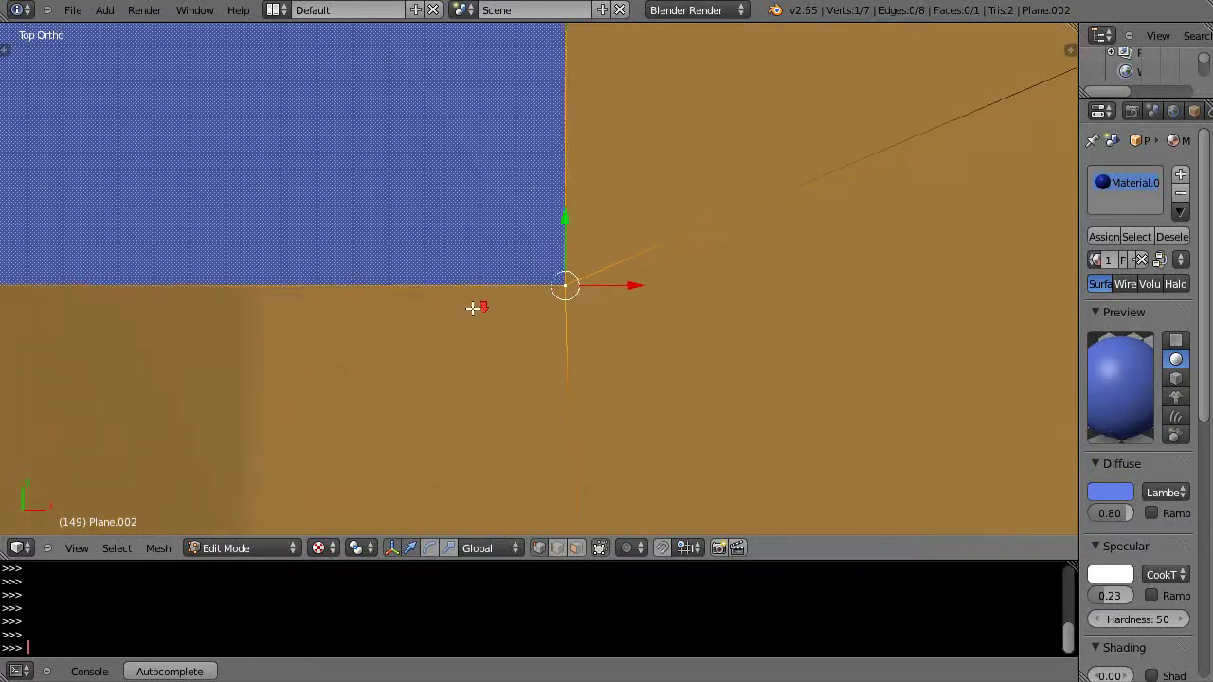
scroll(474, 306, up, 9)
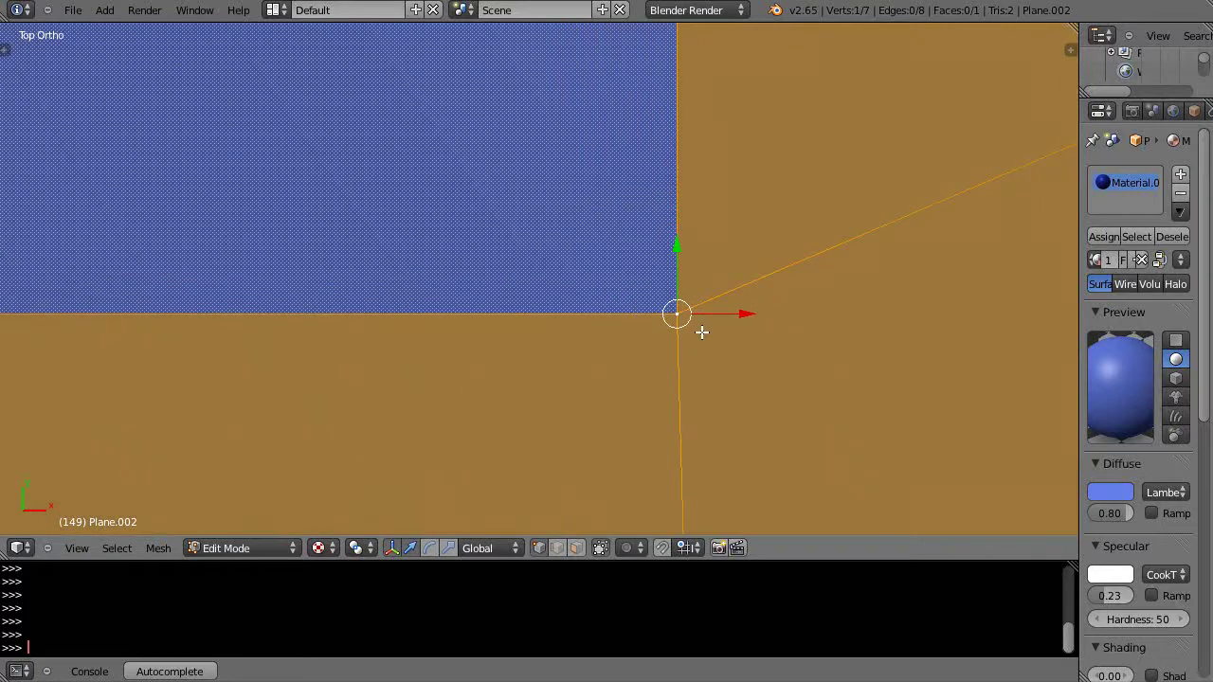
- Box-select the four vertices of the quad outline
scroll(718, 331, up, 2)
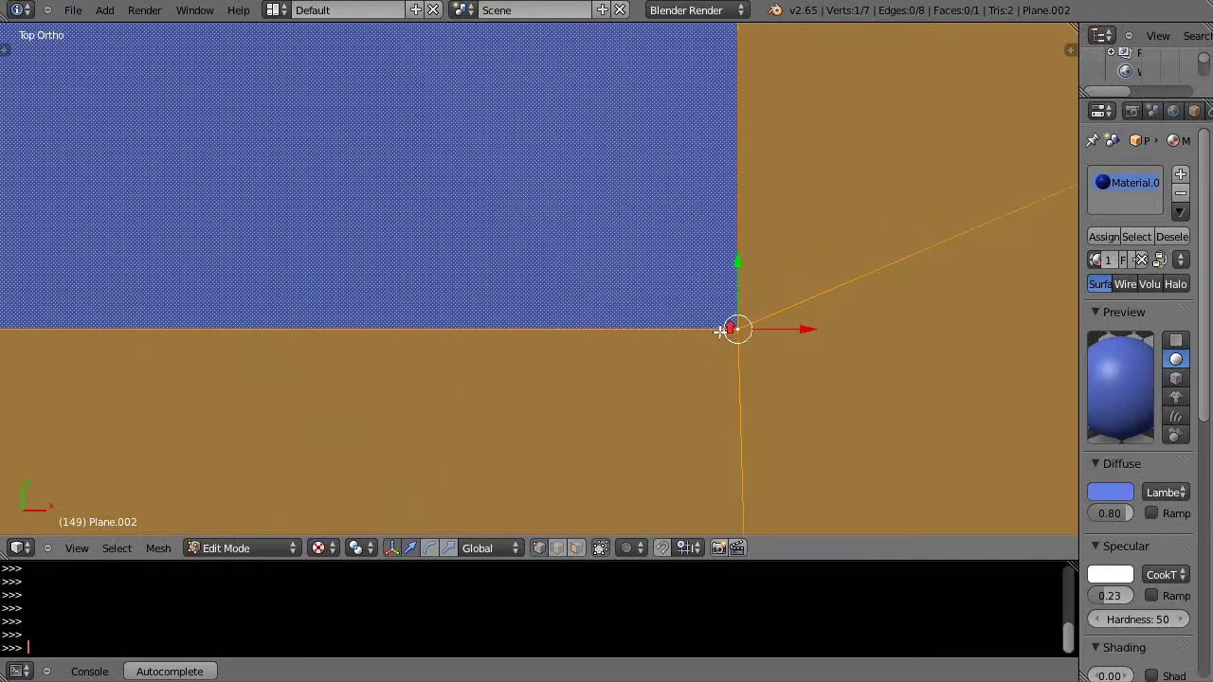
scroll(707, 313, down, 8)
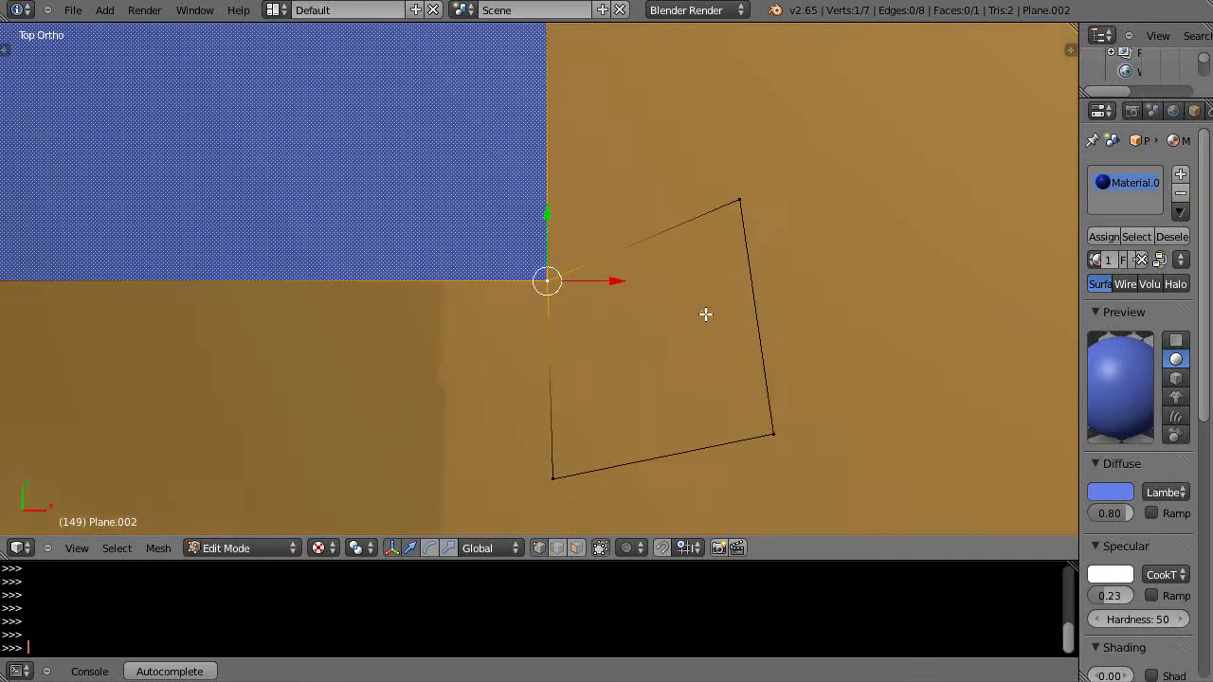
shift+middle_drag(711, 322, 622, 262)
scroll(645, 290, up, 3)
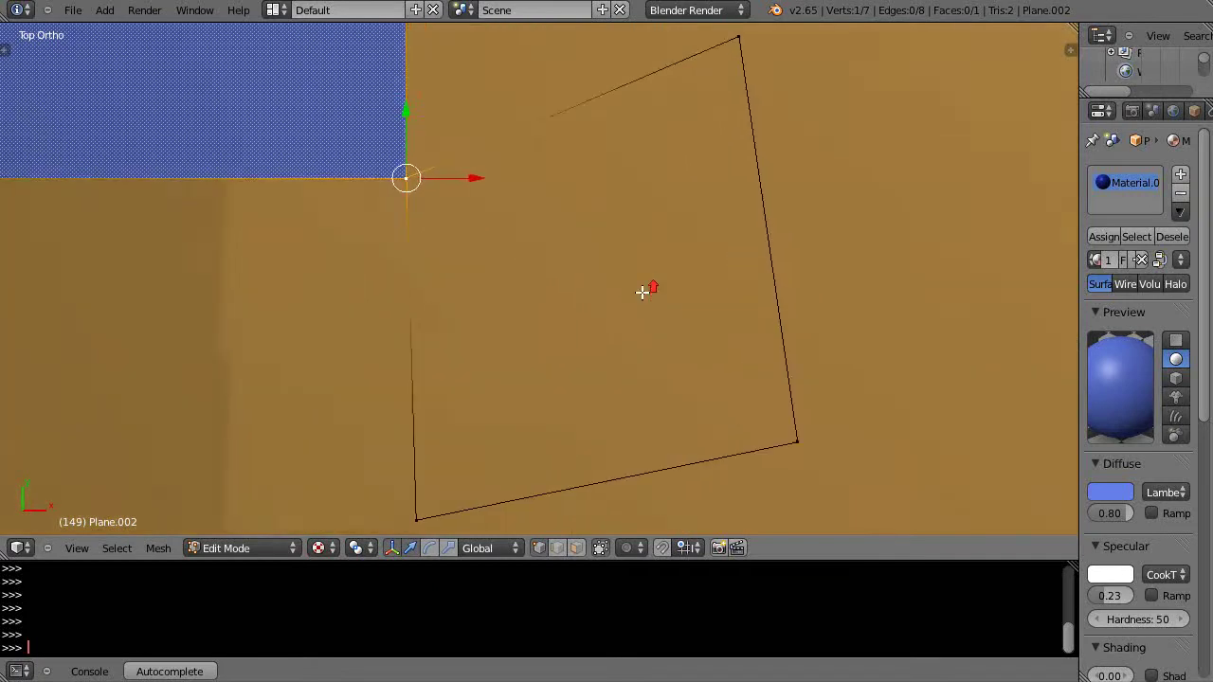
scroll(662, 294, down, 2)
scroll(664, 293, up, 1)
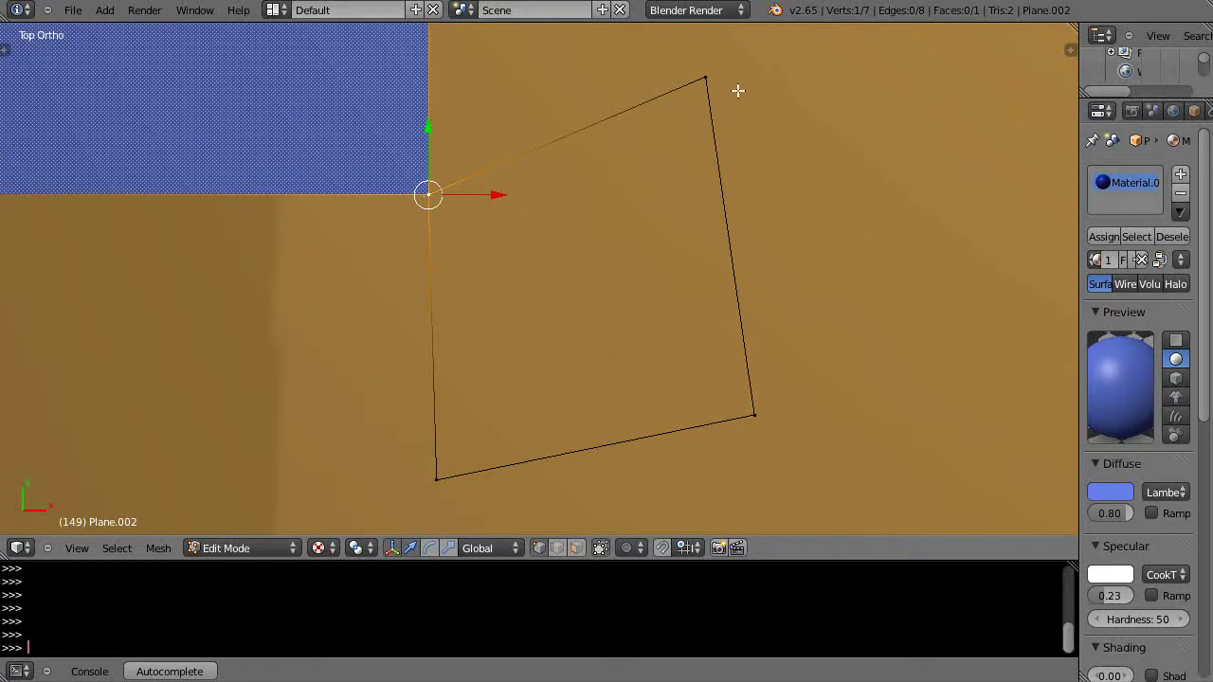
scroll(398, 402, down, 1)
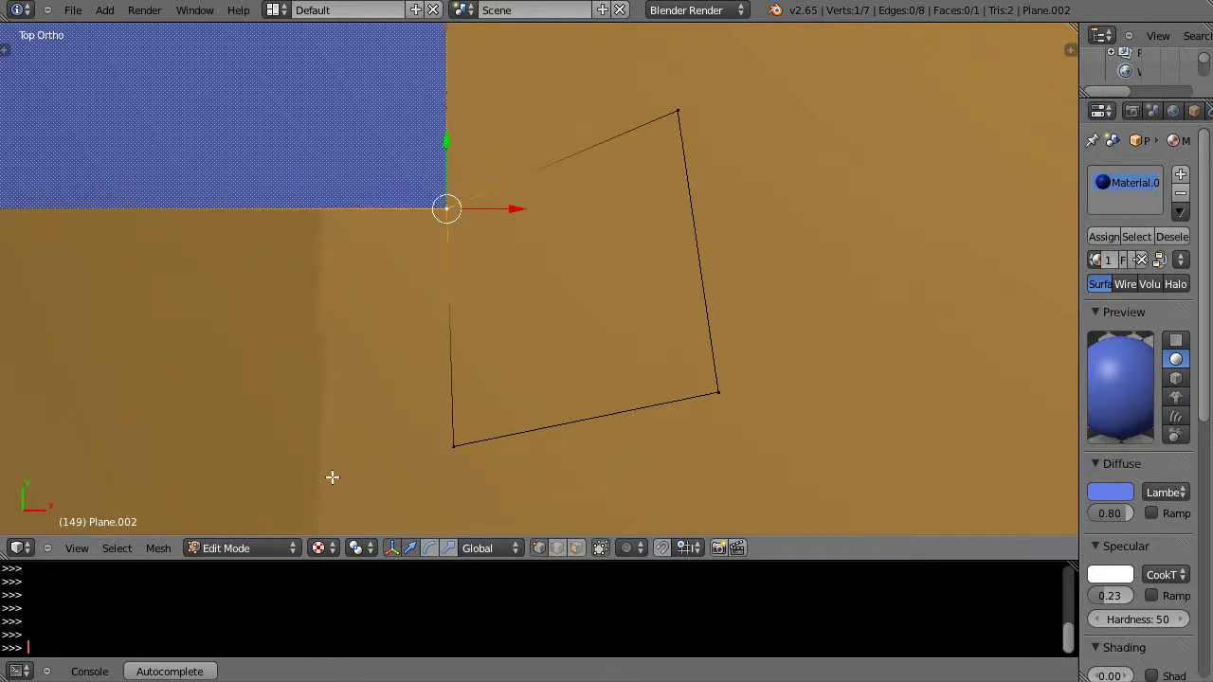
key(b)
drag(332, 497, 788, 104)
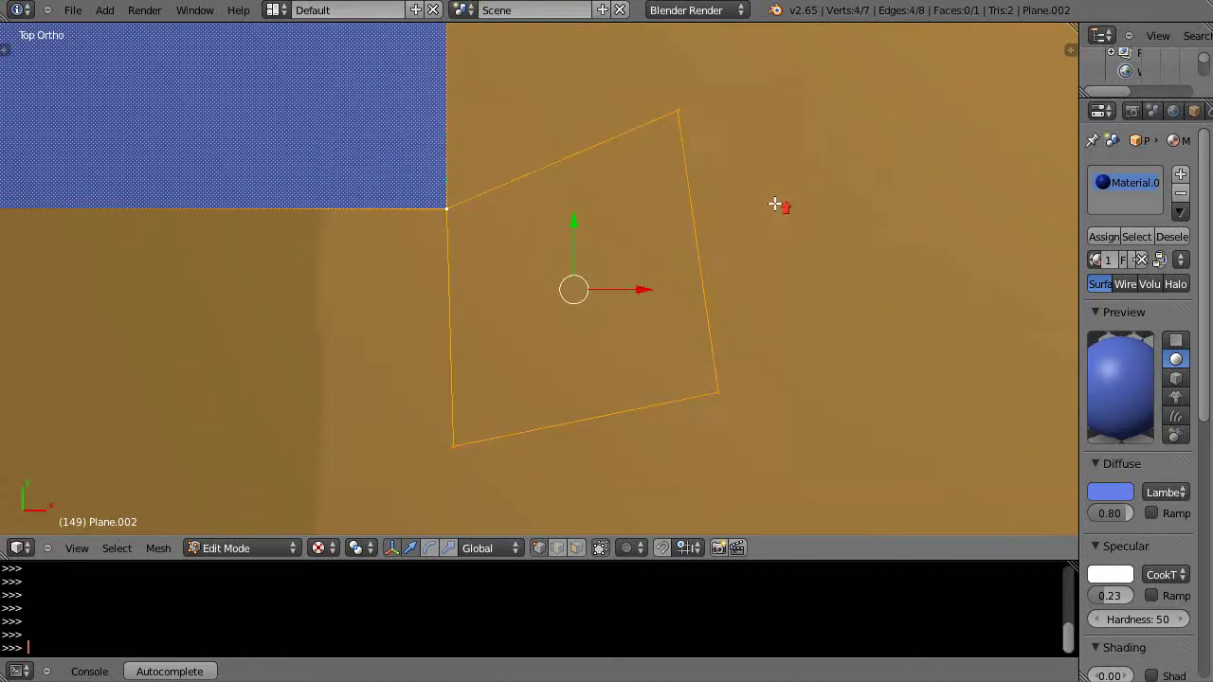
- Fill a face between the four selected vertices
scroll(776, 204, up, 1)
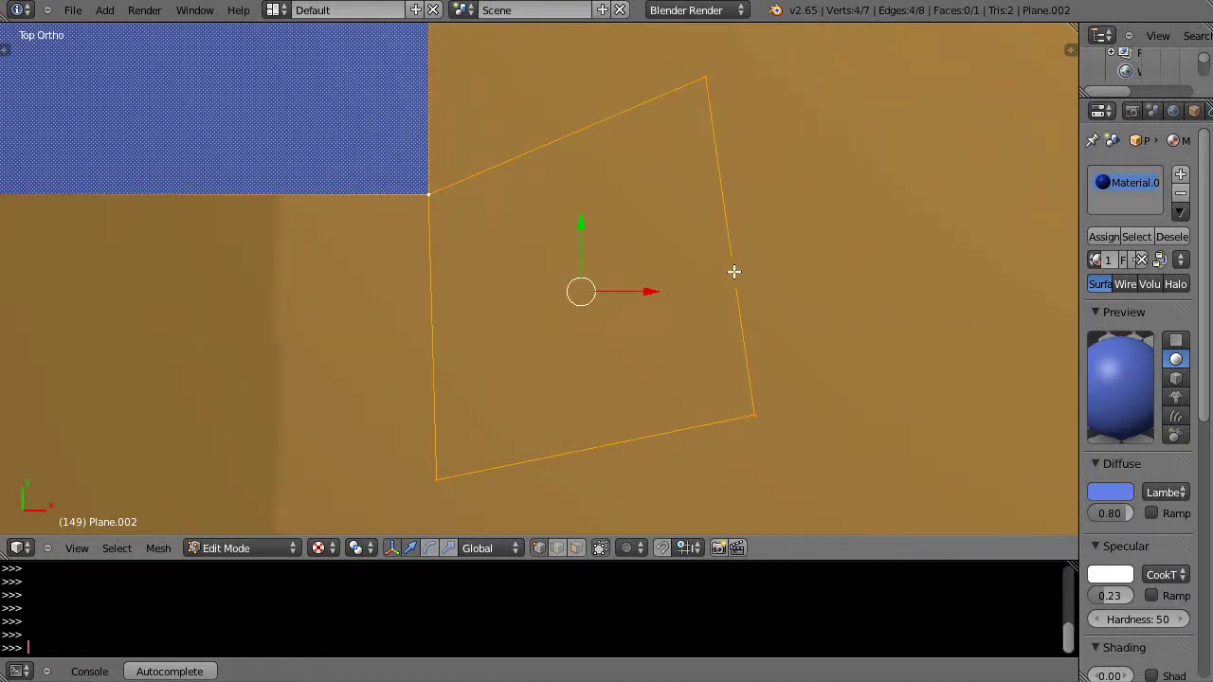
key(f)
scroll(691, 312, down, 3)
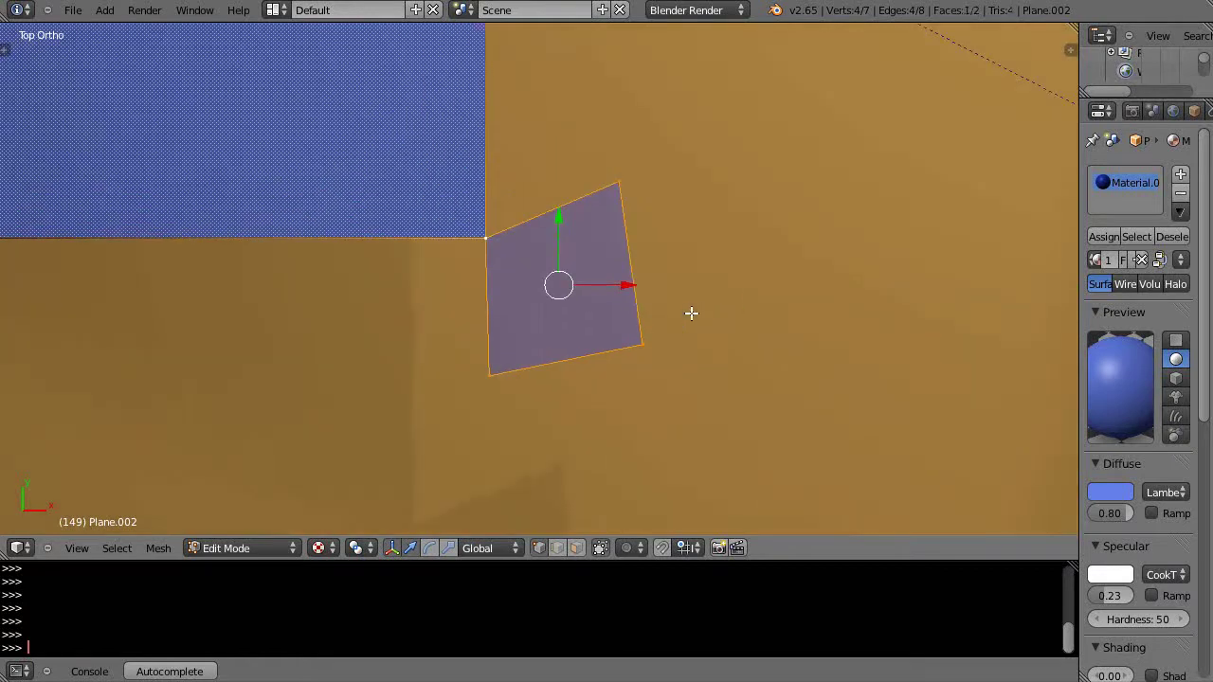
scroll(691, 313, up, 3)
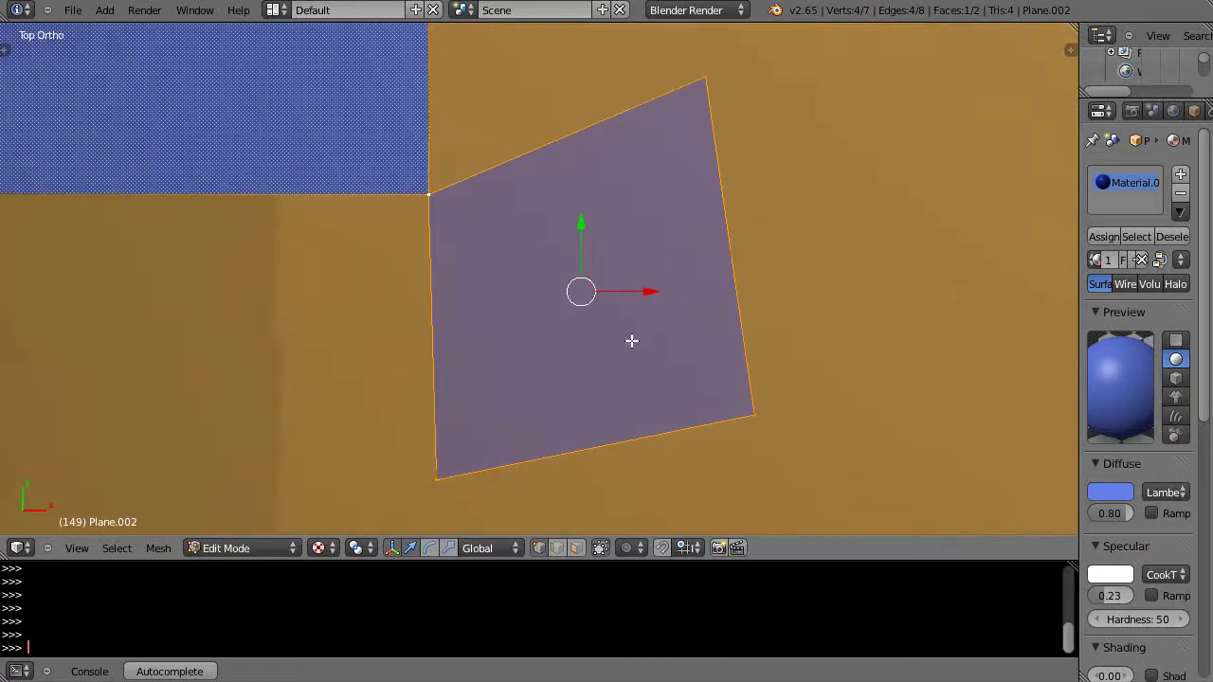
- In face select mode, subdivide the new quad into a 2×2 grid of four faces
click(577, 548)
key(w)
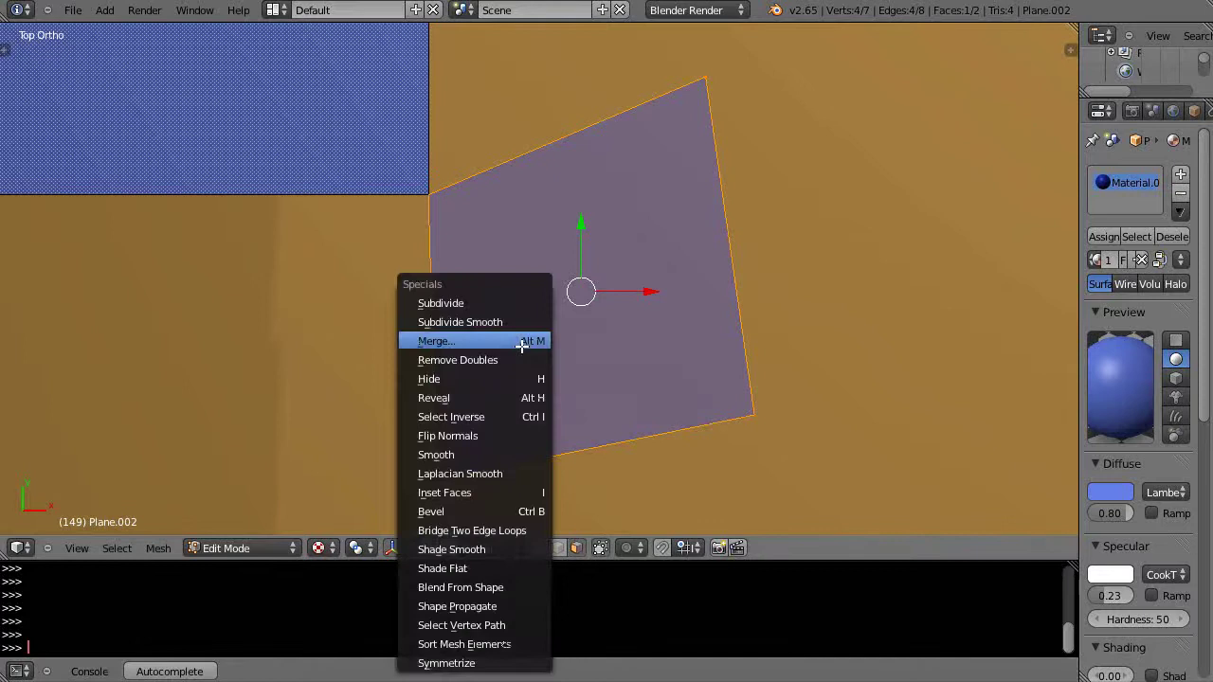
click(460, 304)
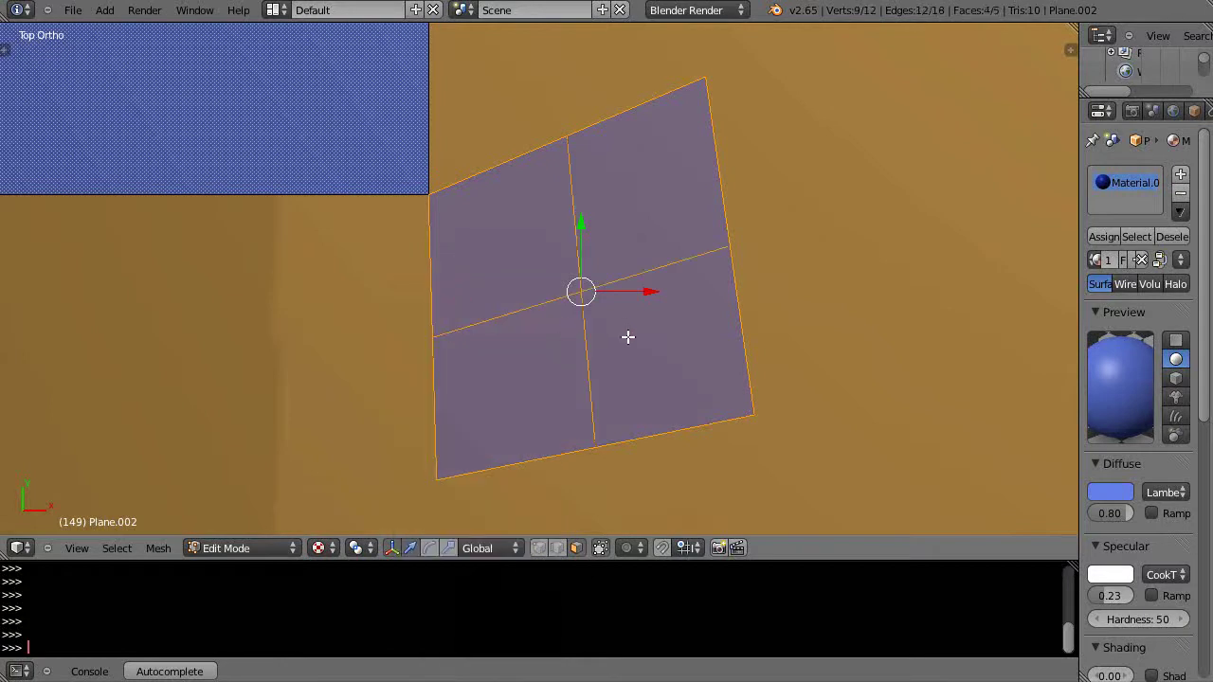
scroll(629, 333, up, 3)
scroll(693, 336, down, 1)
scroll(693, 335, down, 3)
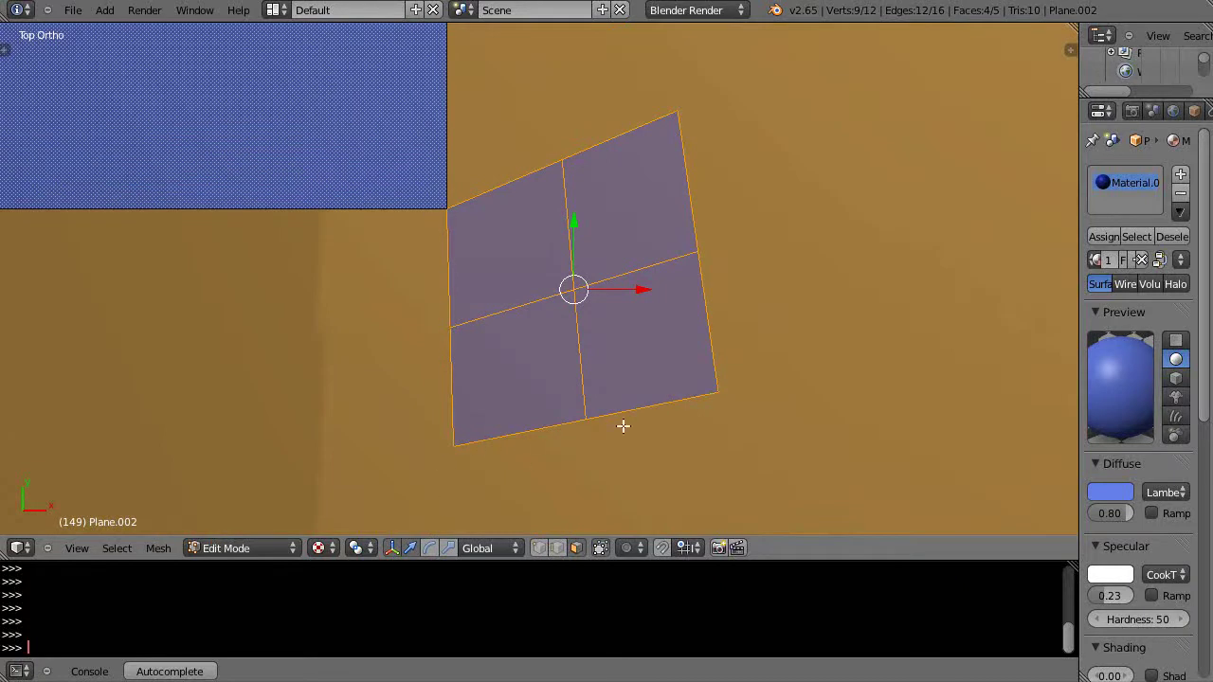
scroll(724, 376, up, 4)
scroll(726, 344, down, 2)
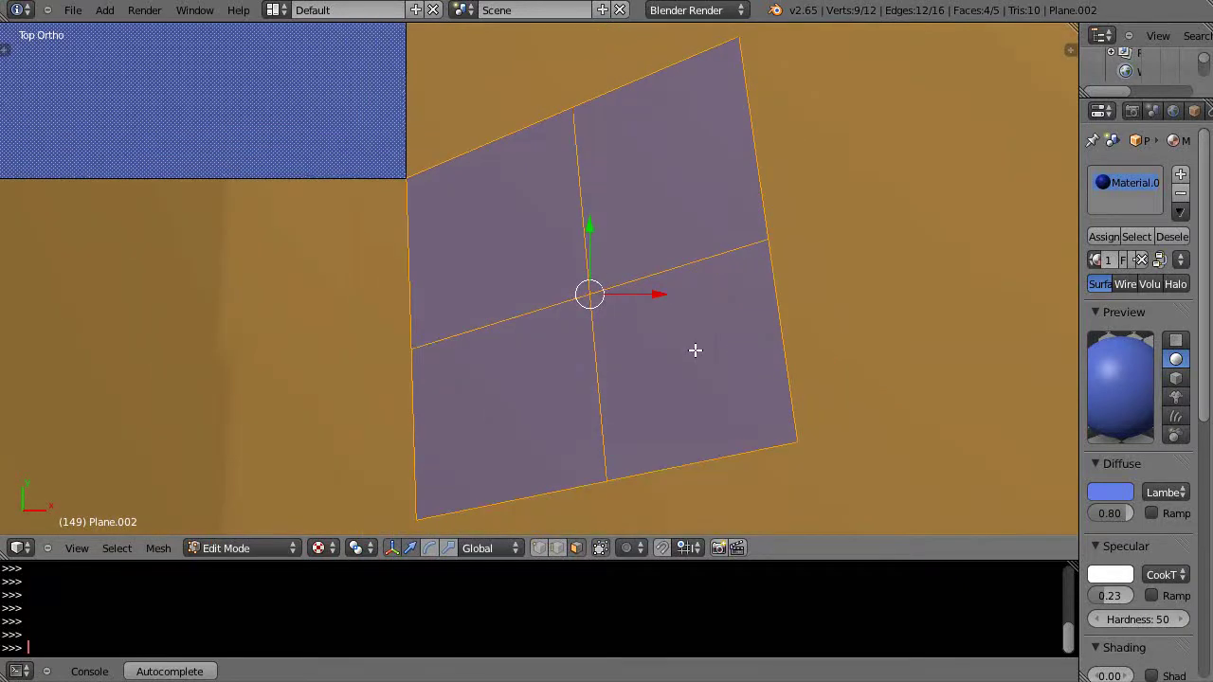
scroll(693, 352, down, 3)
shift+middle_drag(409, 328, 922, 352)
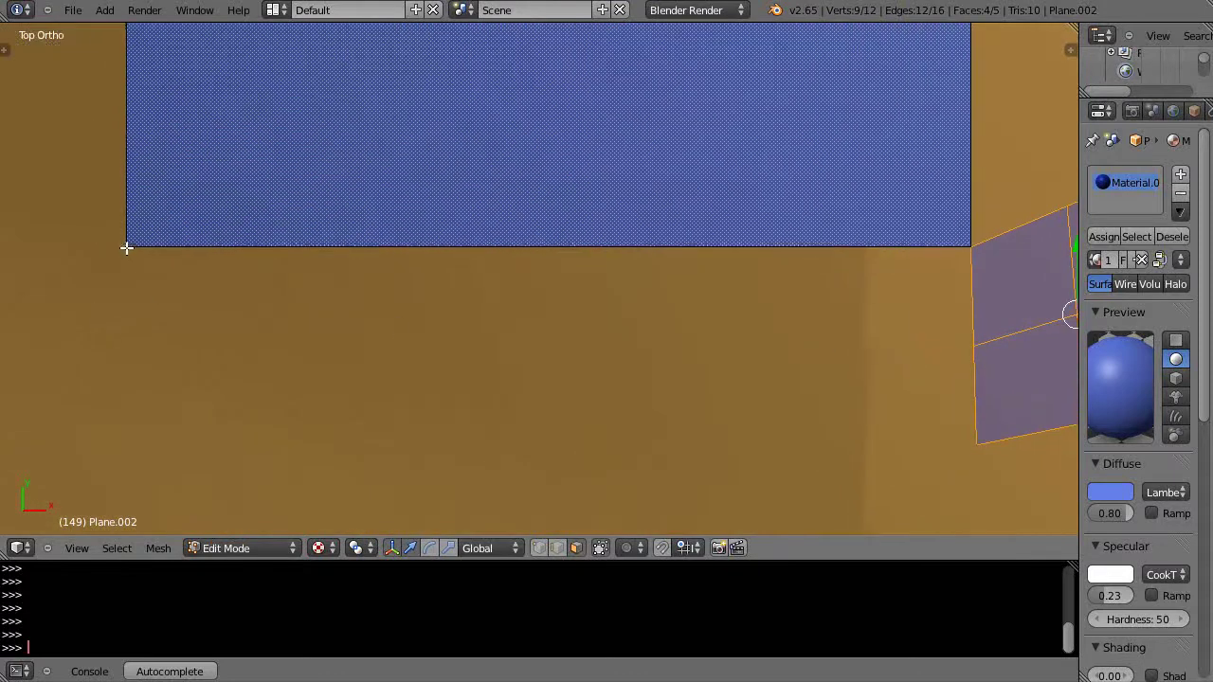
- Draw a pentagon edge outline from the plane's lower-left corner, ending with a vertex on that corner
click(537, 553)
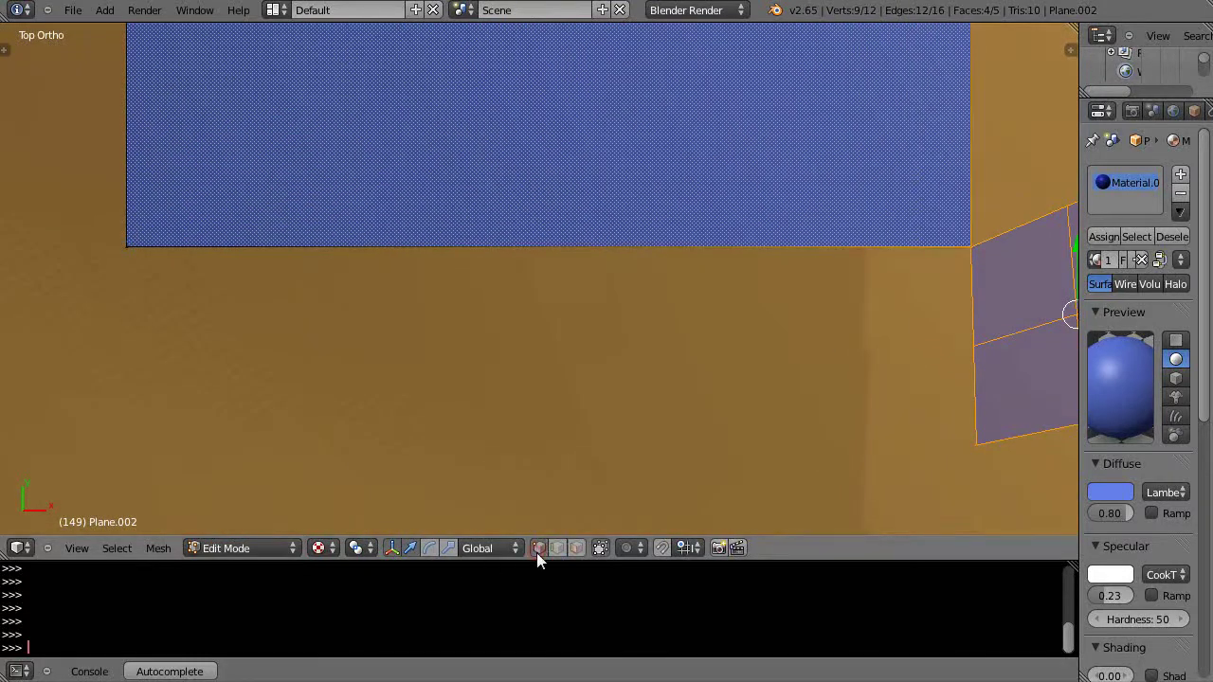
right_click(123, 247)
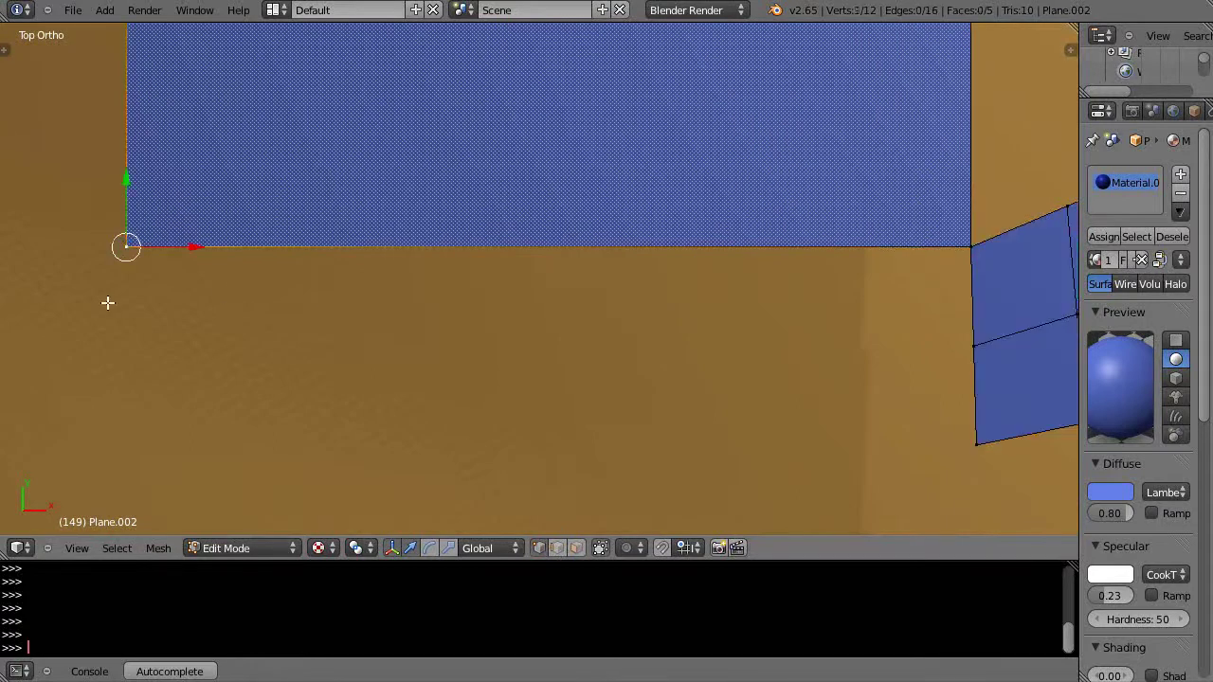
ctrl+click(49, 327)
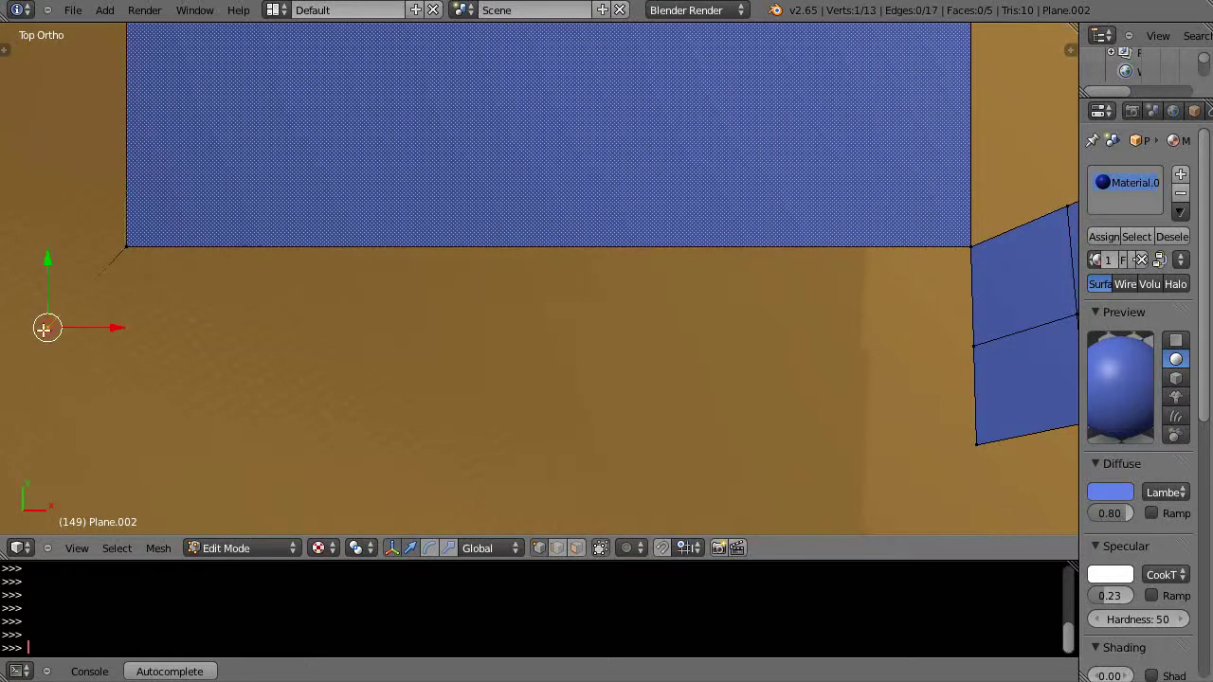
ctrl+click(76, 405)
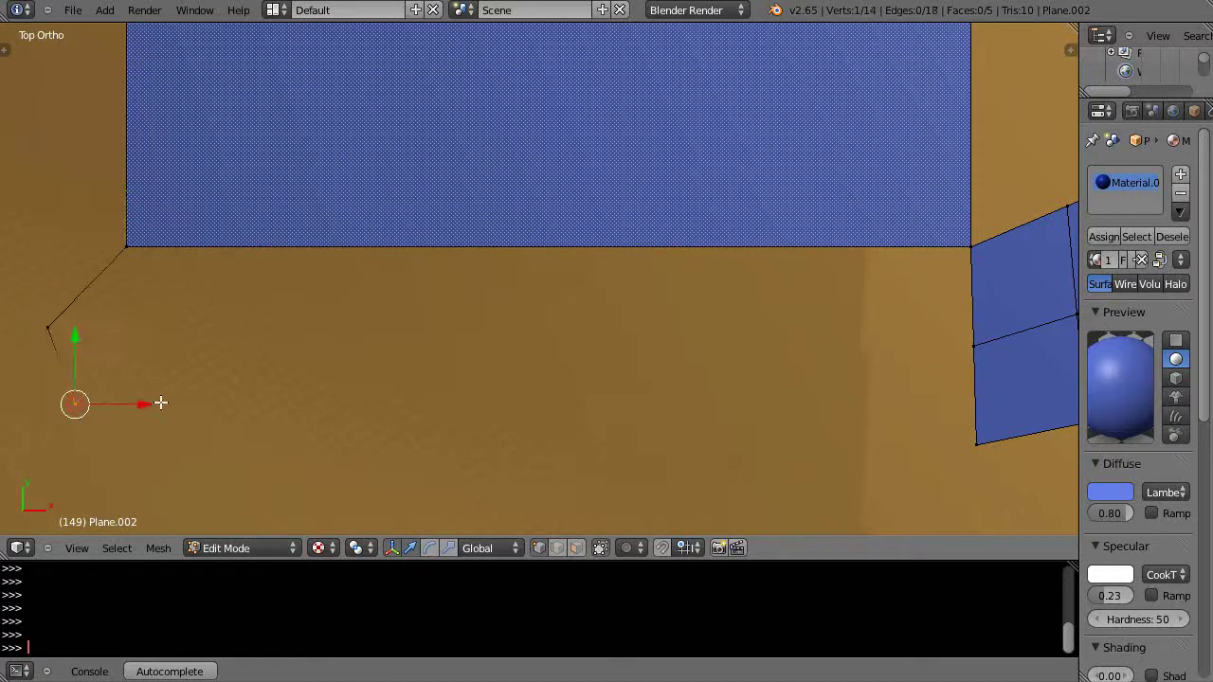
ctrl+click(167, 399)
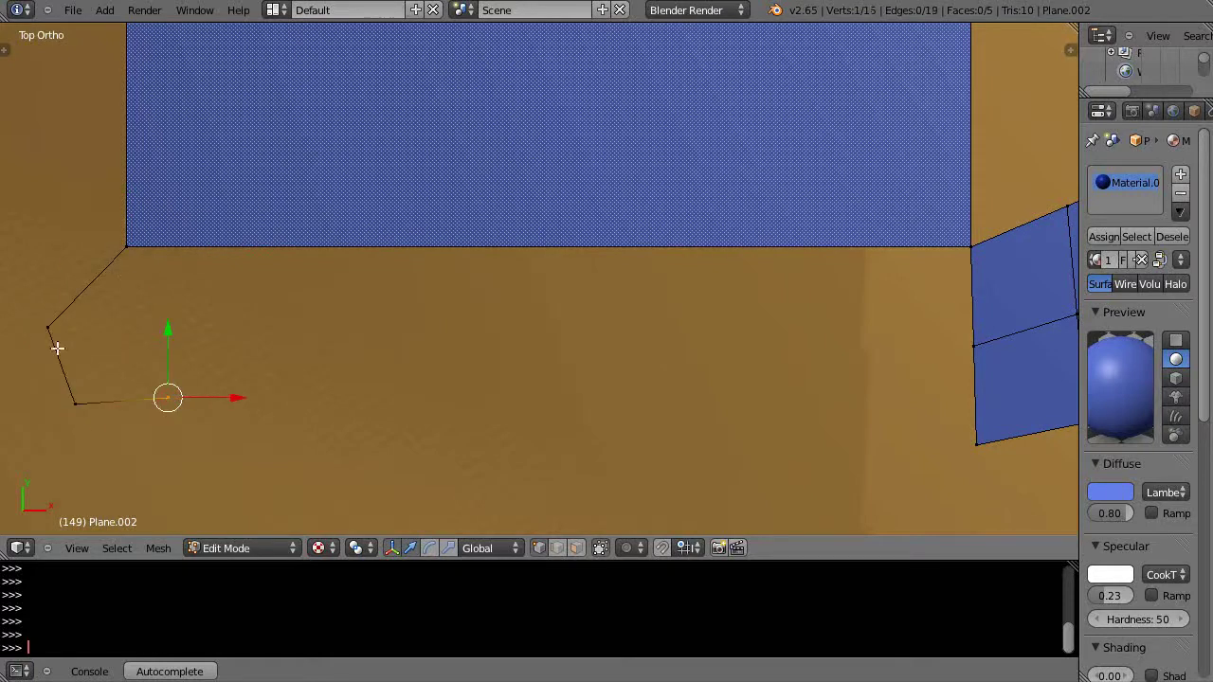
ctrl+click(128, 247)
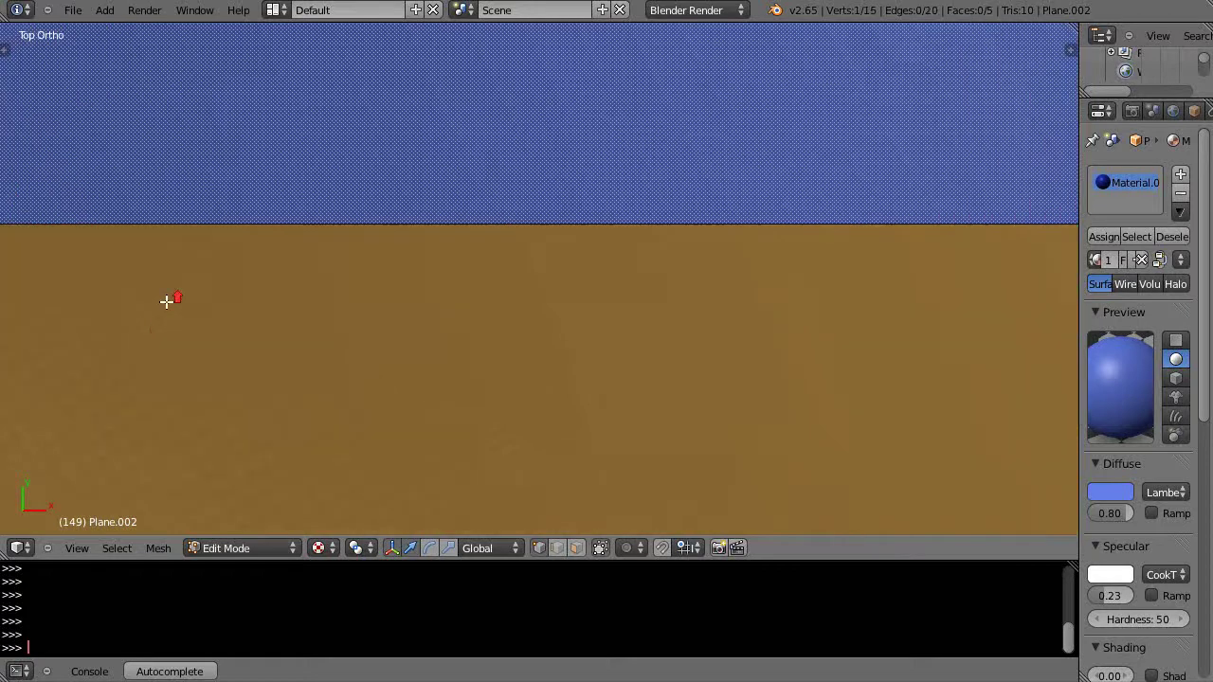
ctrl+click(167, 305)
shift+middle_drag(225, 325, 482, 349)
scroll(482, 350, up, 3)
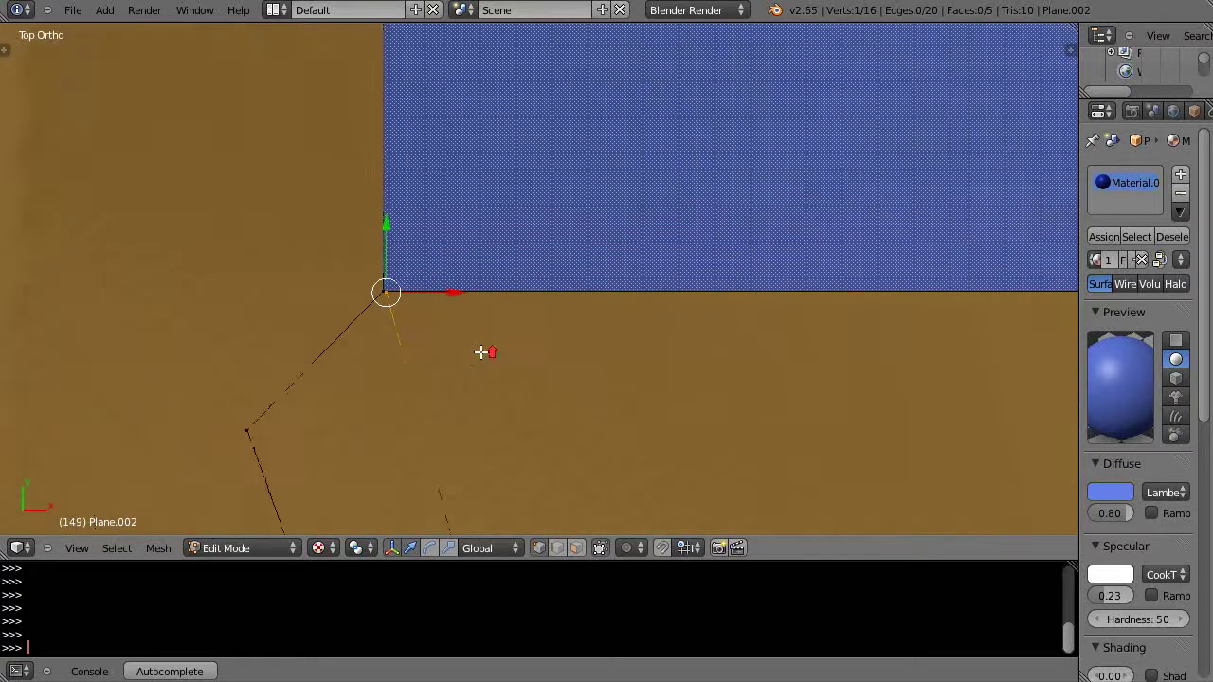
scroll(417, 346, down, 2)
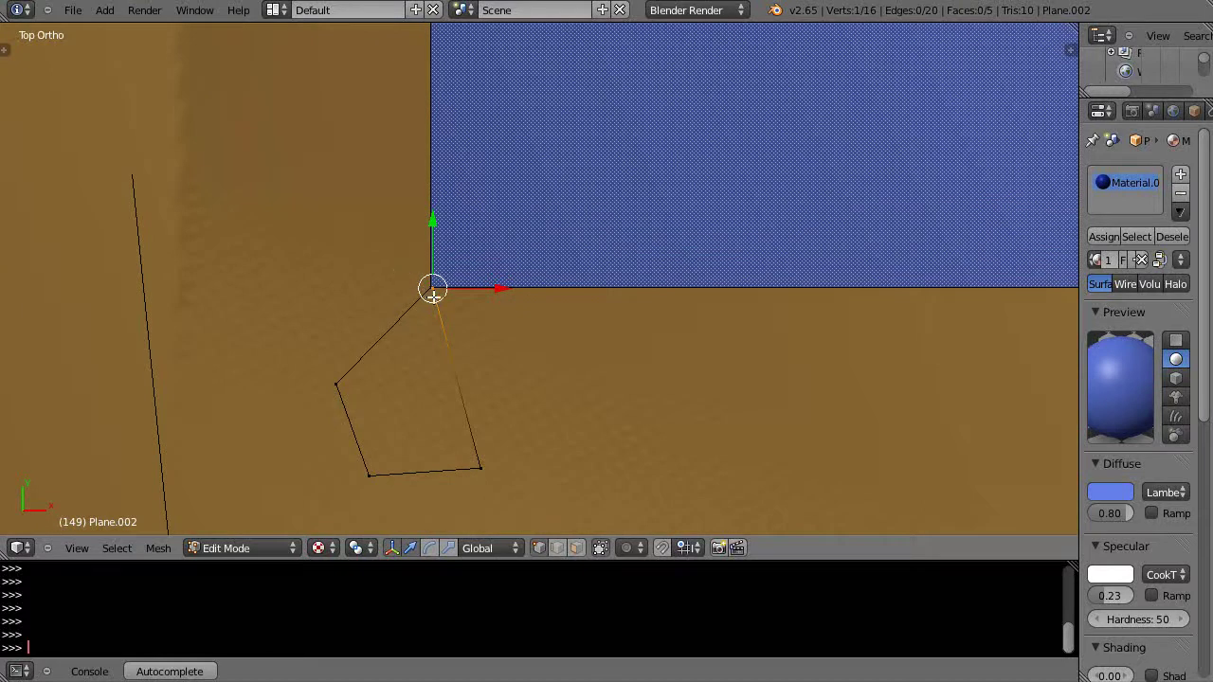
scroll(439, 295, up, 4)
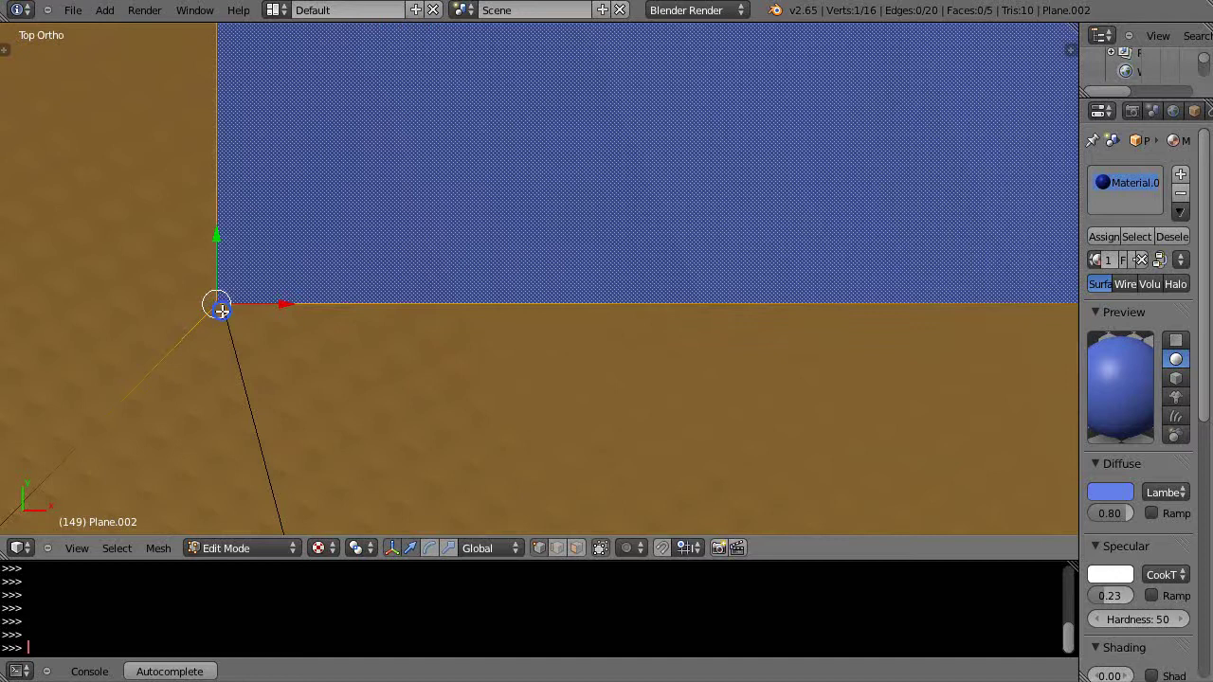
- Merge the overlapping end vertex into the corner vertex with Merge At Last
right_click(221, 311)
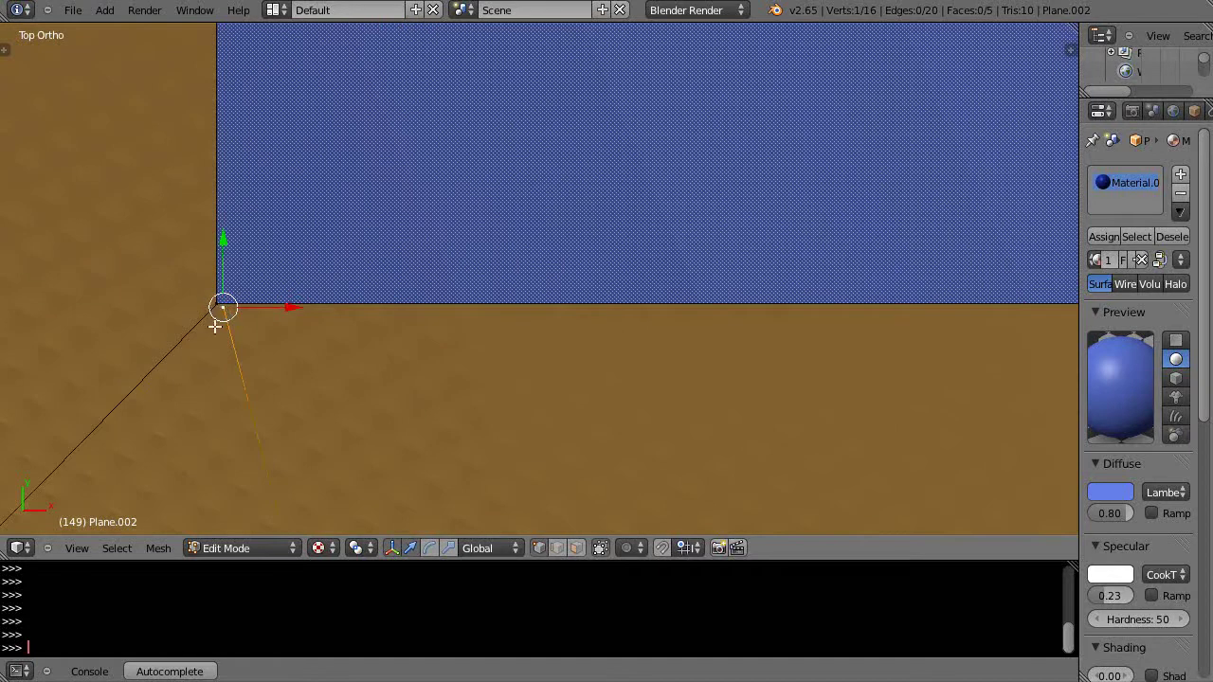
right_click(219, 305)
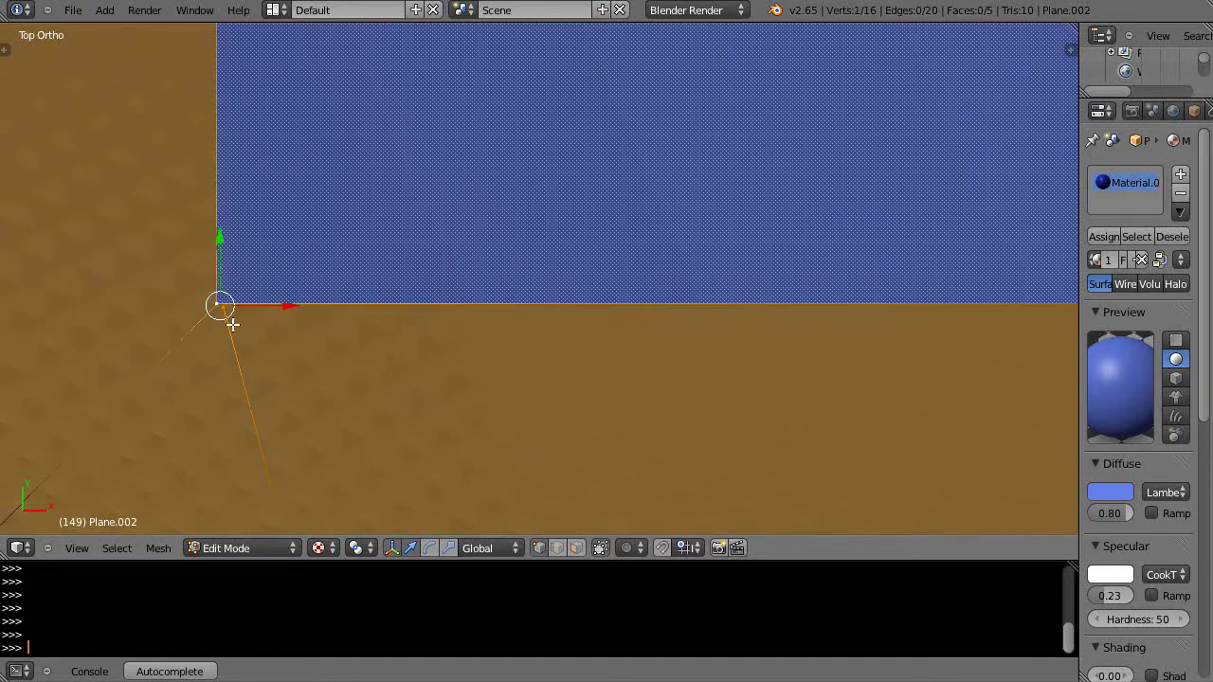
key(alt+m)
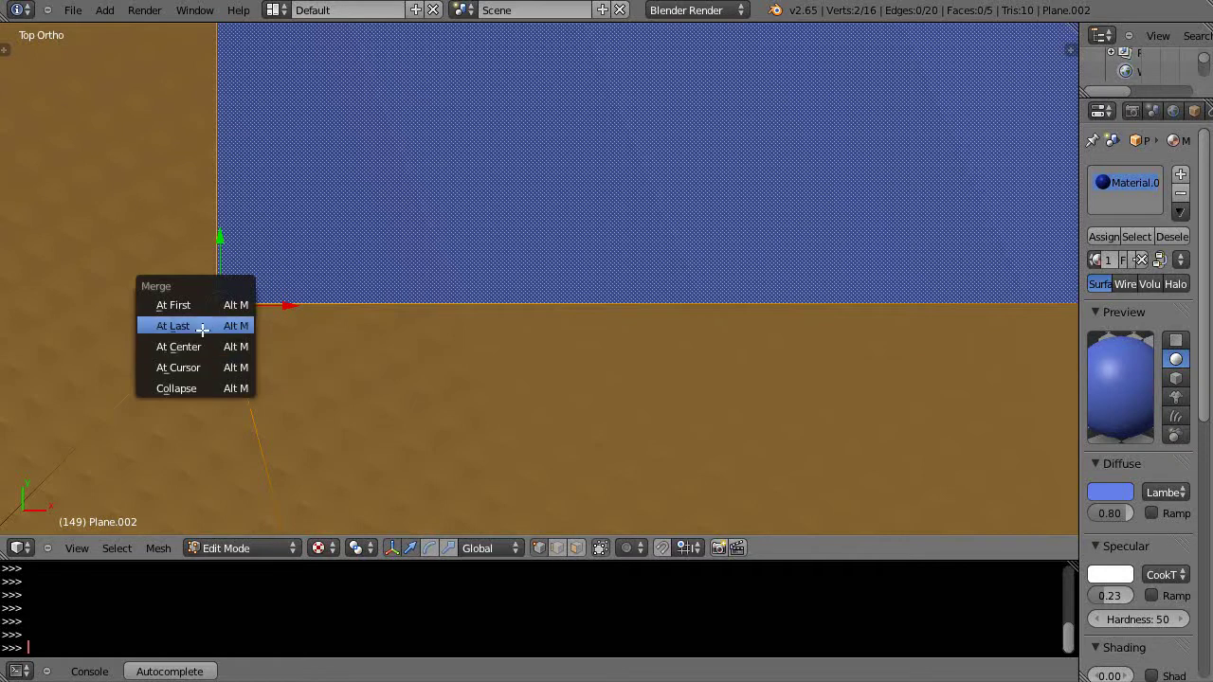
click(202, 329)
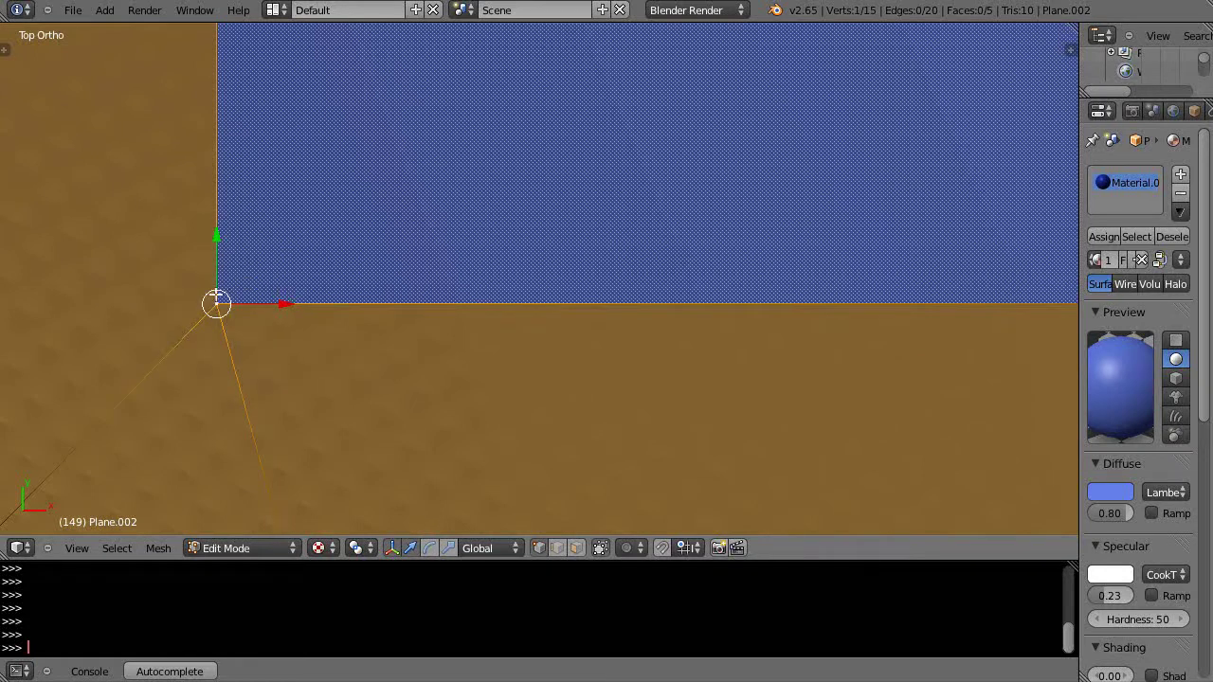
scroll(281, 380, down, 5)
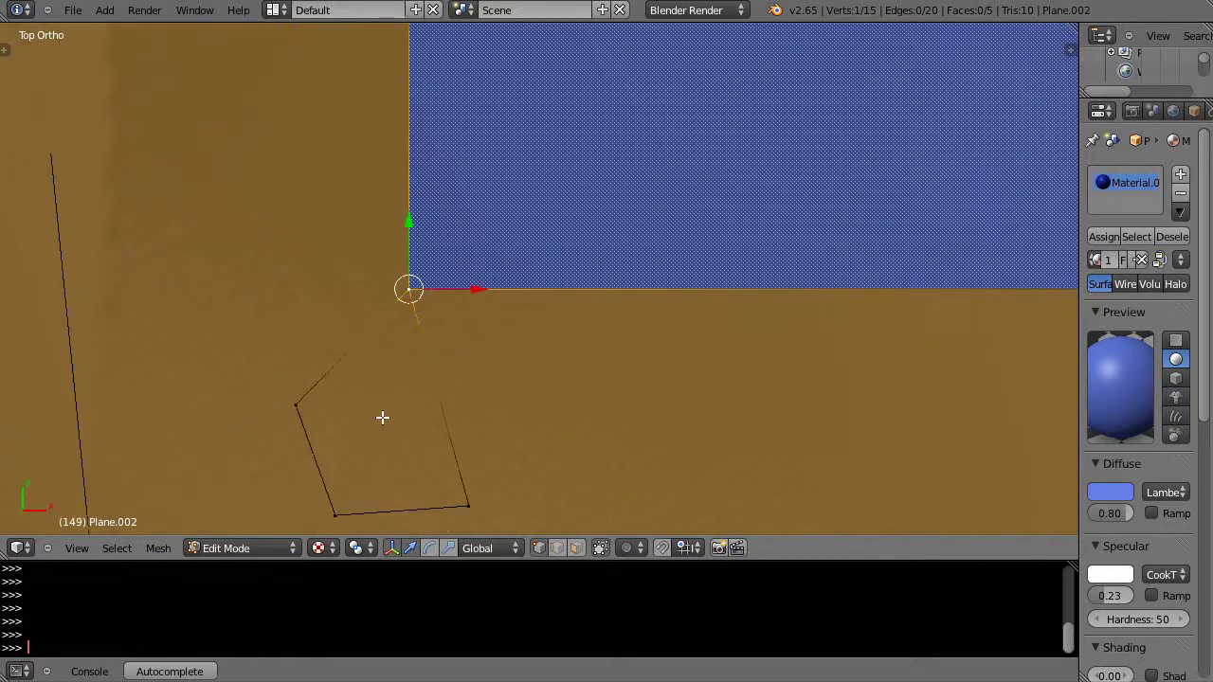
scroll(382, 417, down, 1)
- Box-select the closed outline's vertices, then deselect everything
key(b)
drag(280, 264, 522, 509)
click(577, 548)
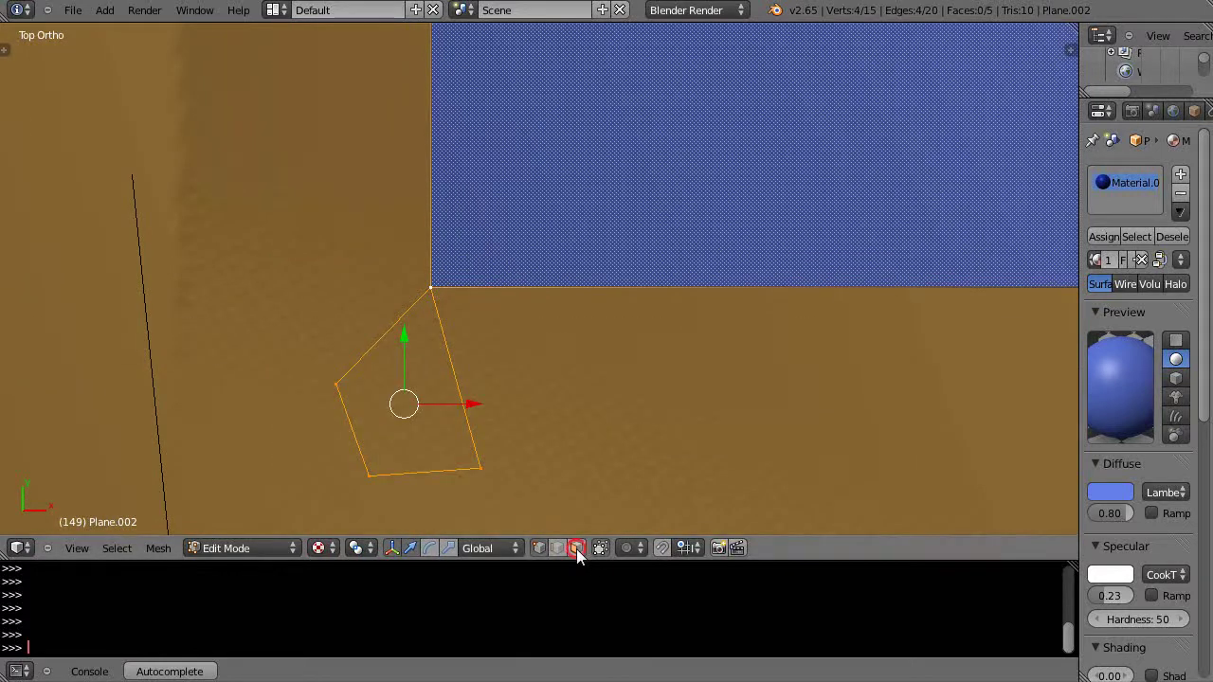
key(a)
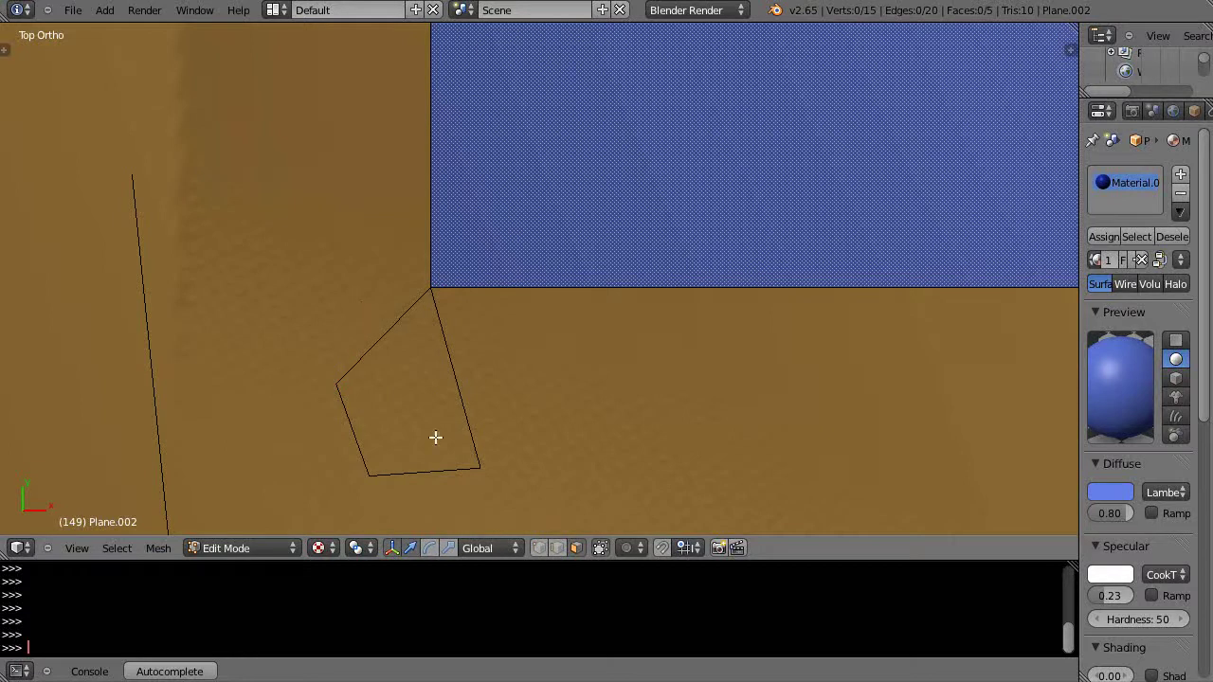
- Box-select the drawn outline together with the adjoining plane's vertices
click(559, 550)
key(b)
drag(309, 259, 537, 542)
click(541, 549)
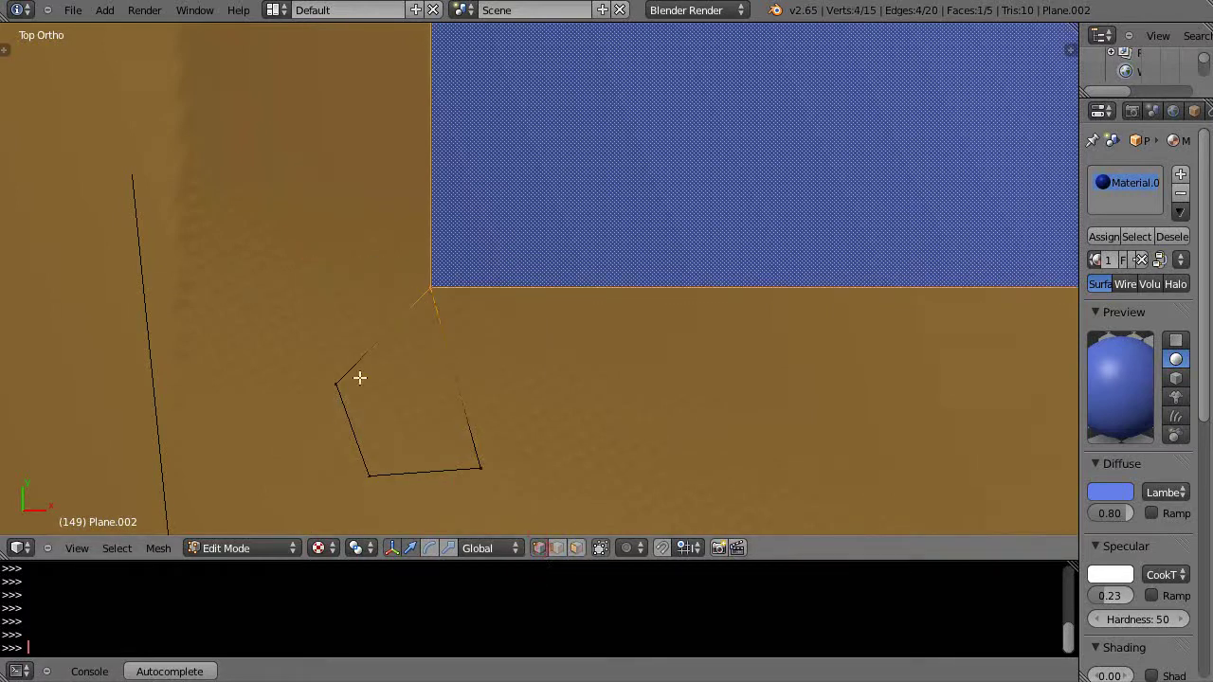
key(b)
drag(259, 268, 534, 490)
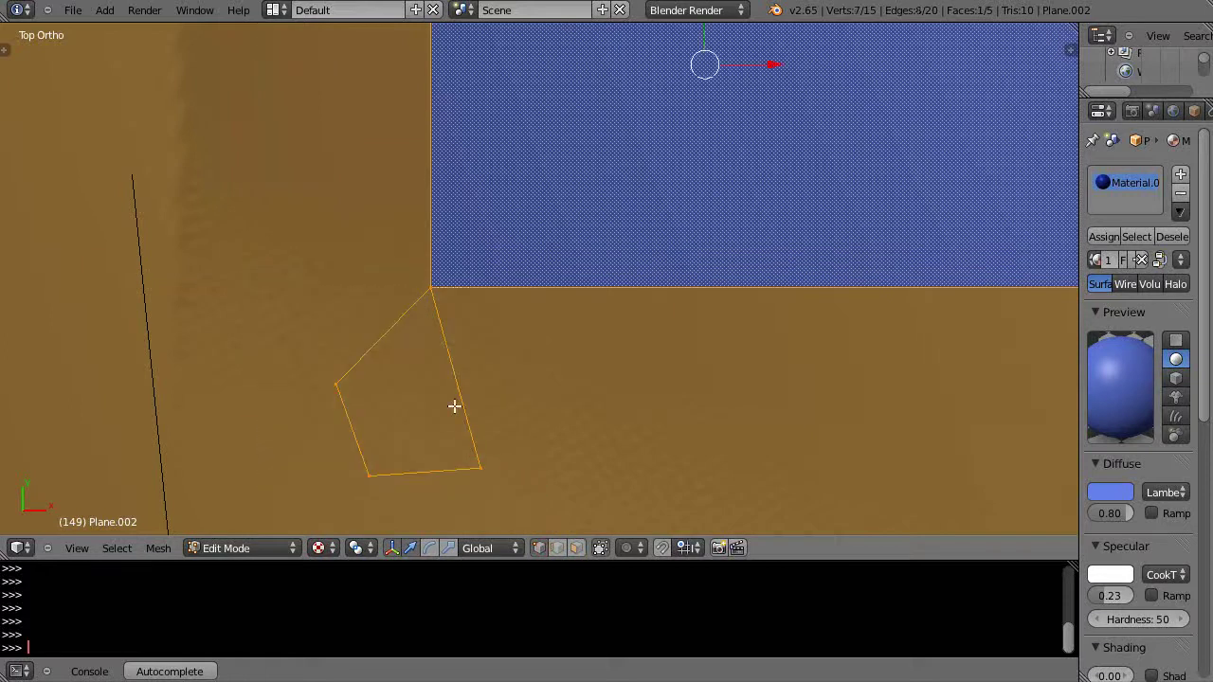
scroll(458, 428, up, 1)
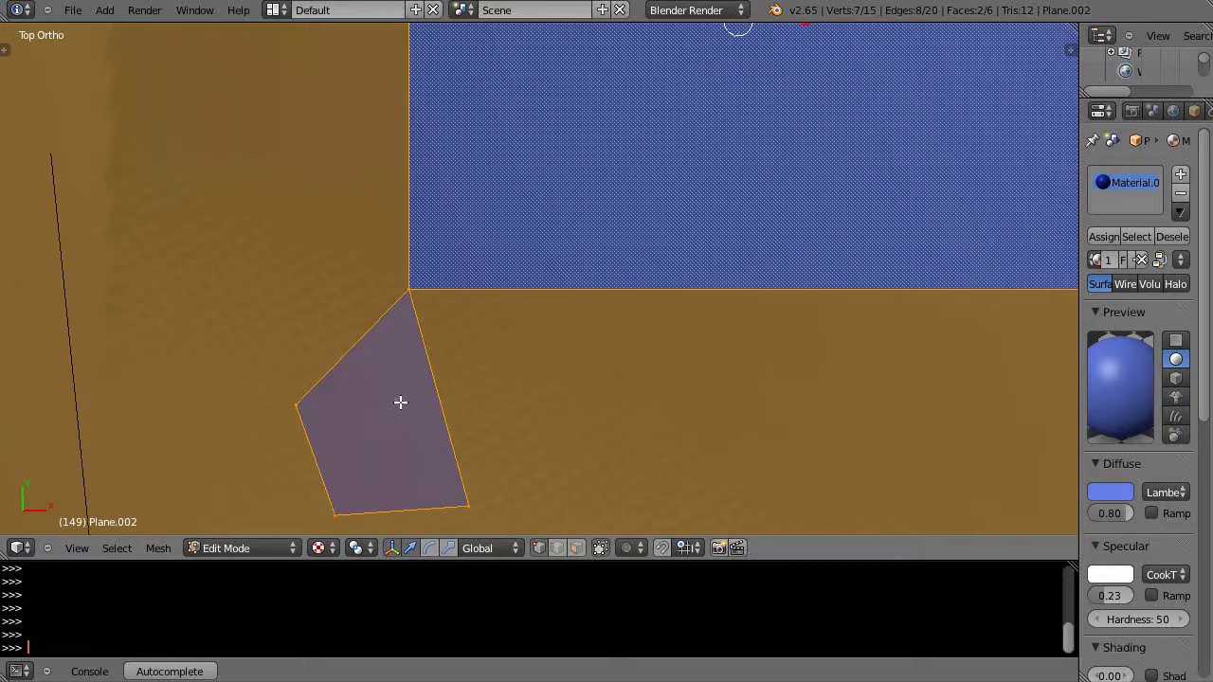
scroll(404, 406, down, 2)
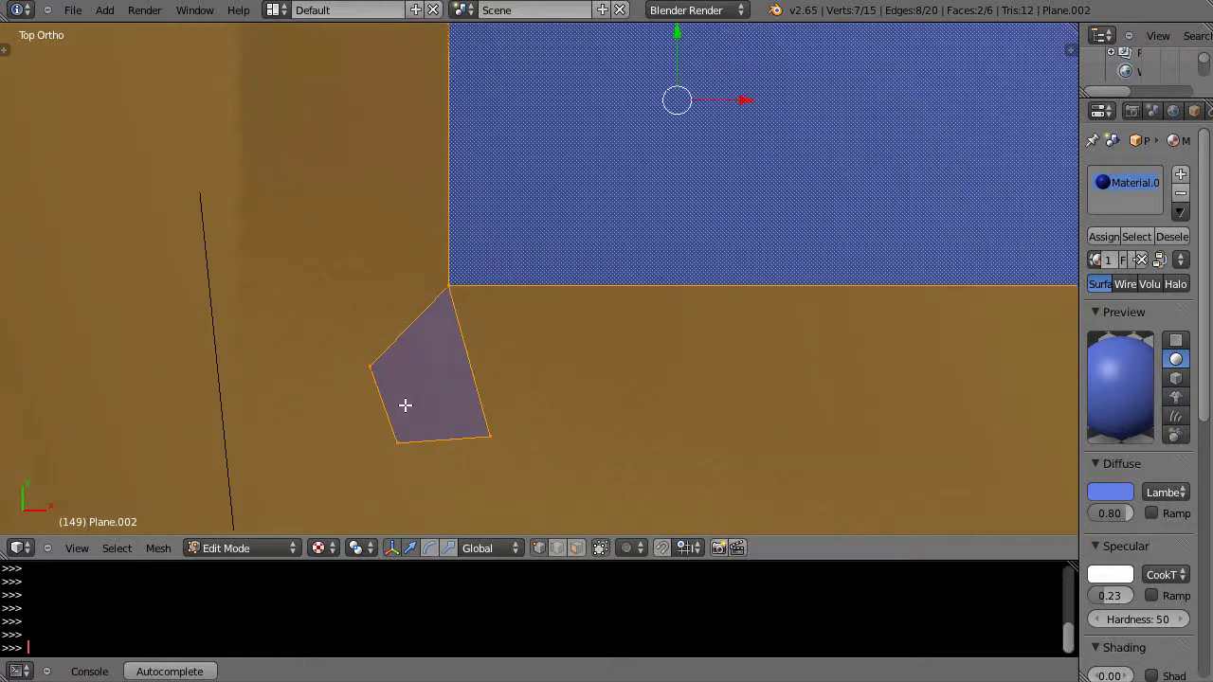
- Subdivide the selected faces into a 2×2 grid of smaller quads
key(w)
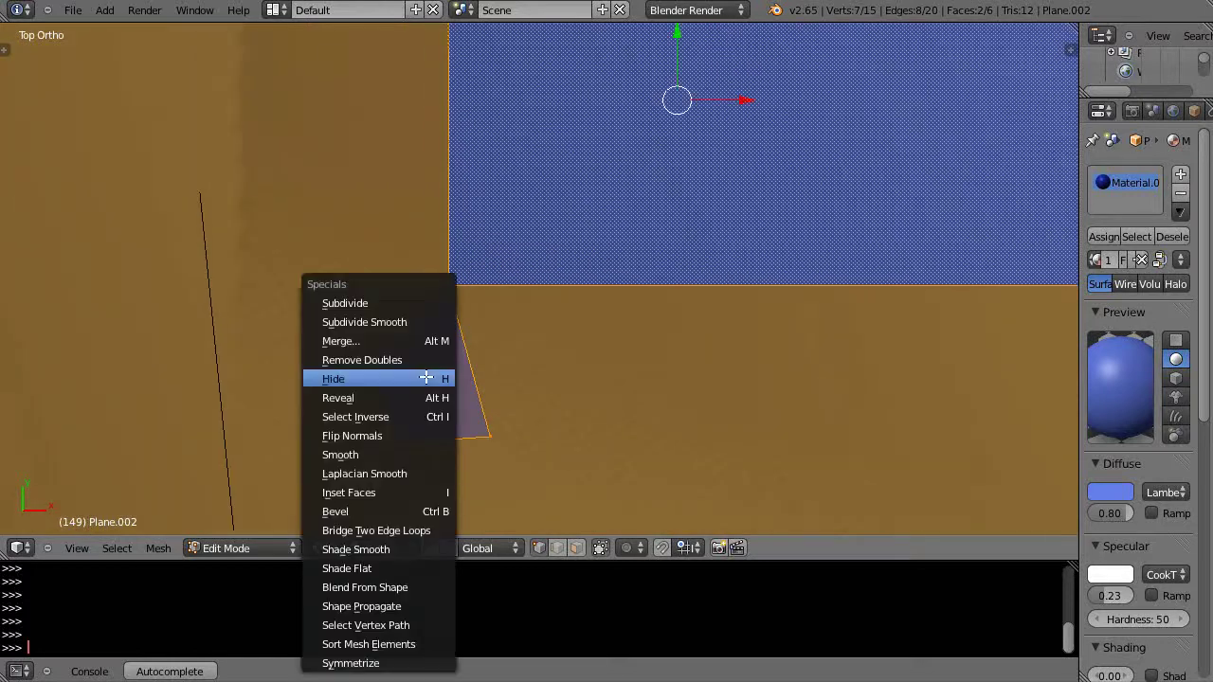
click(366, 304)
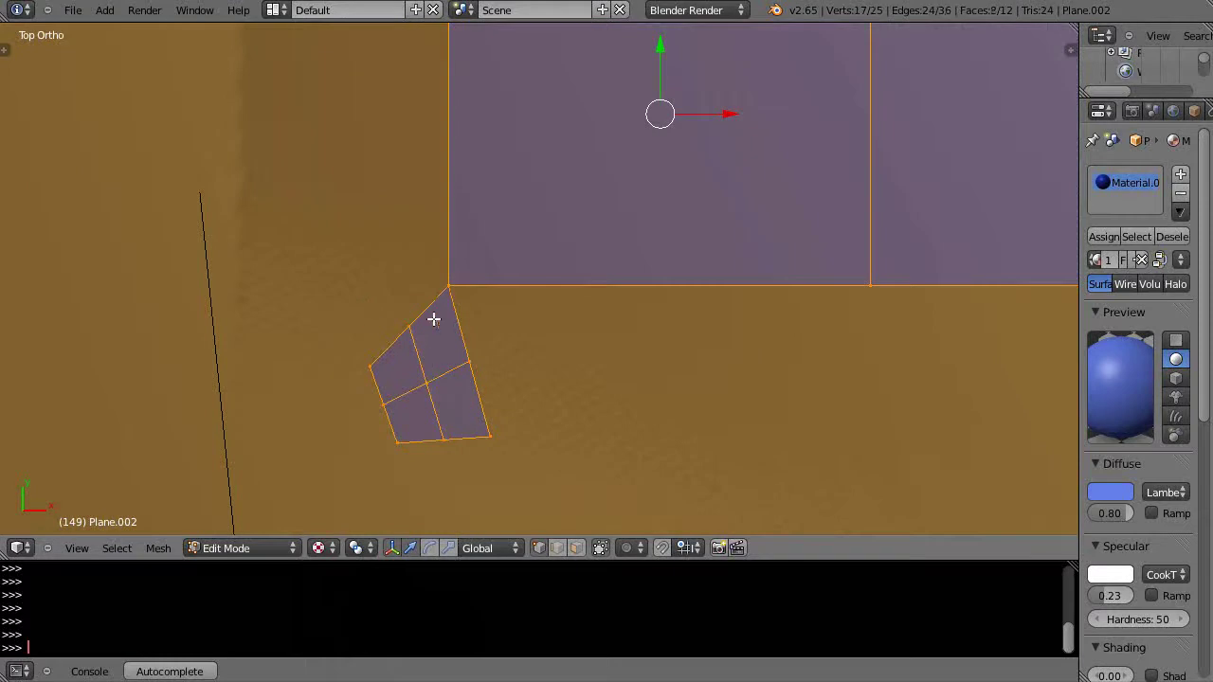
scroll(530, 449, up, 2)
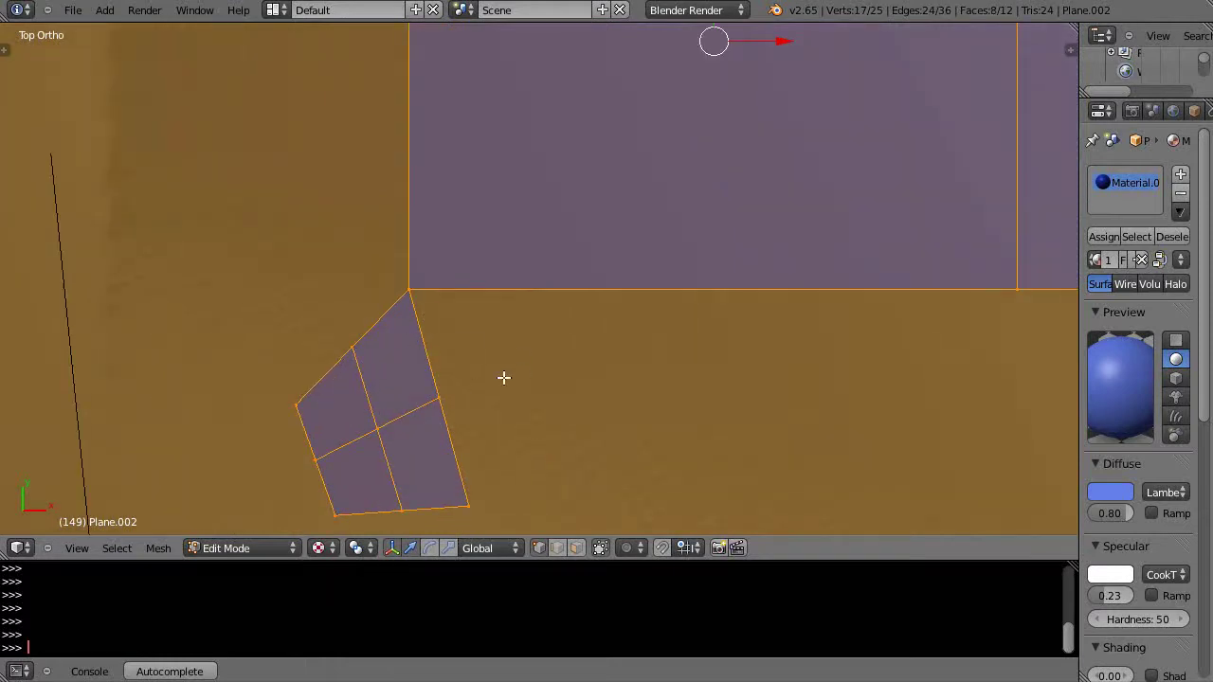
scroll(531, 384, down, 3)
- Draw a five-sided outline from the plane's bottom-centre vertex, ending back on that vertex
shift+middle_drag(748, 374, 439, 366)
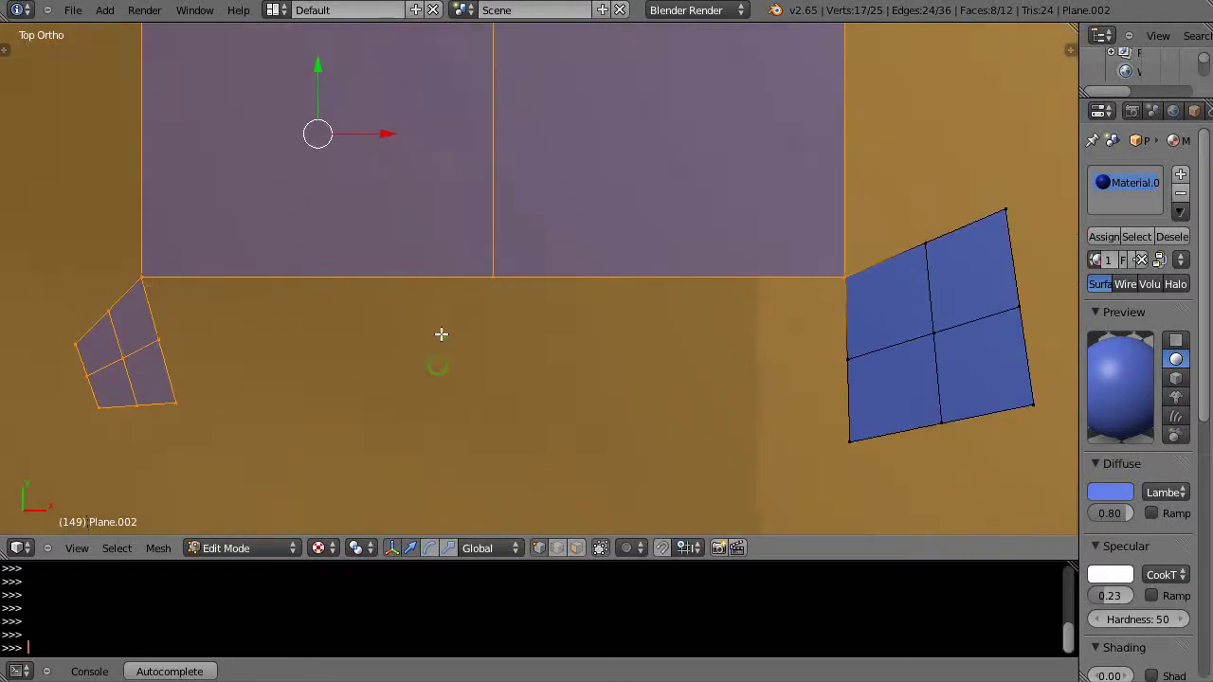
right_click(494, 278)
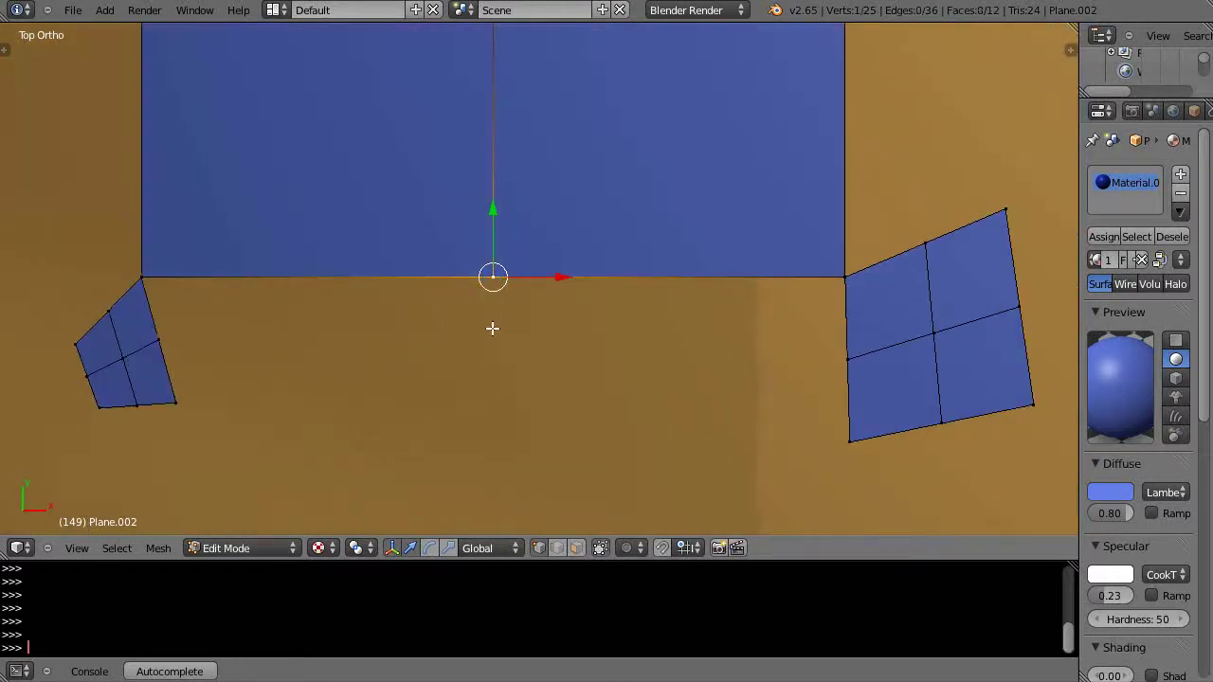
ctrl+click(422, 346)
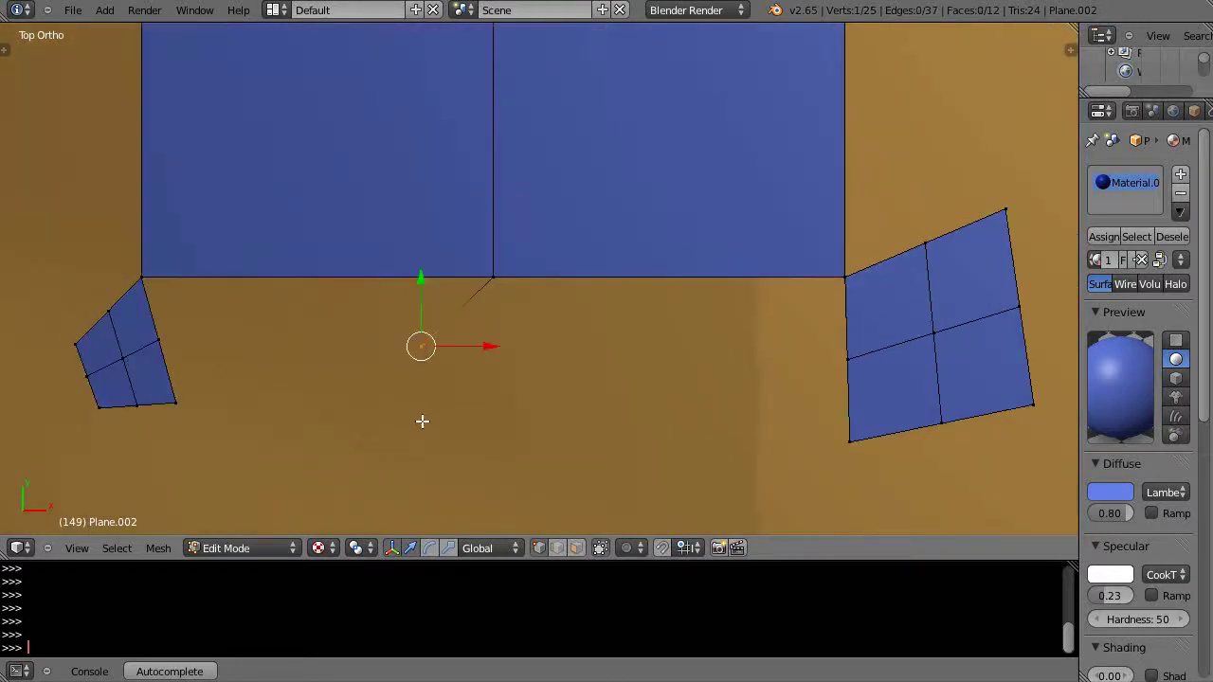
ctrl+click(453, 425)
ctrl+click(545, 399)
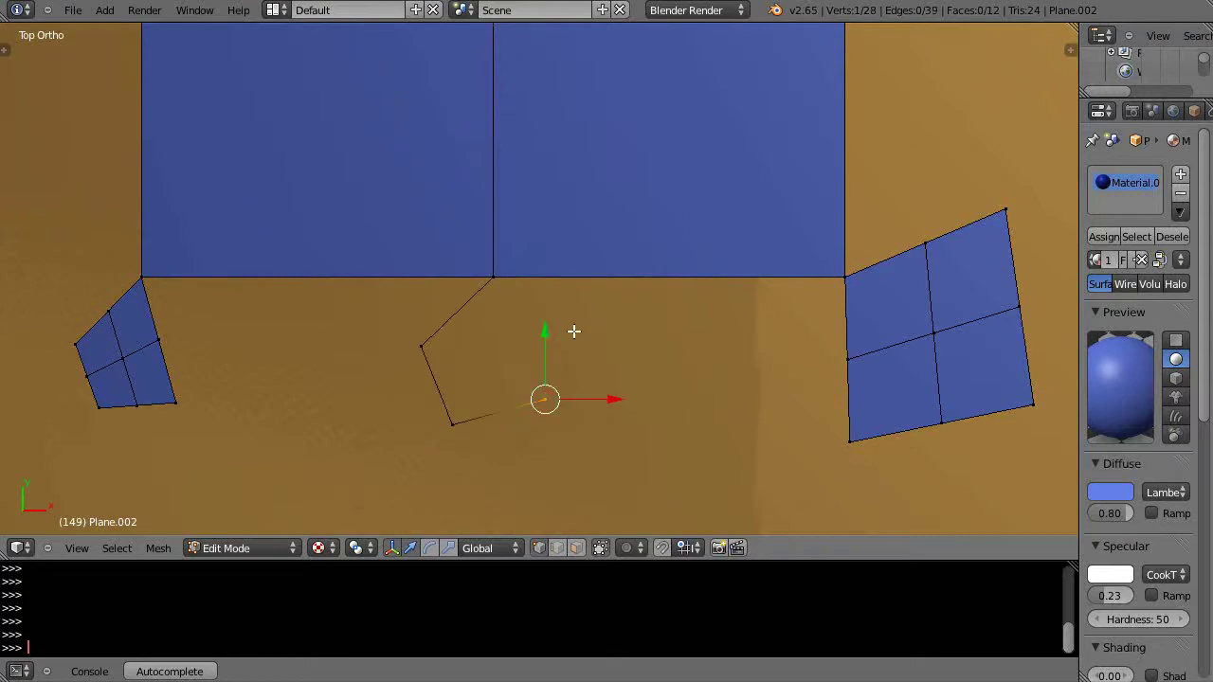
ctrl+click(565, 326)
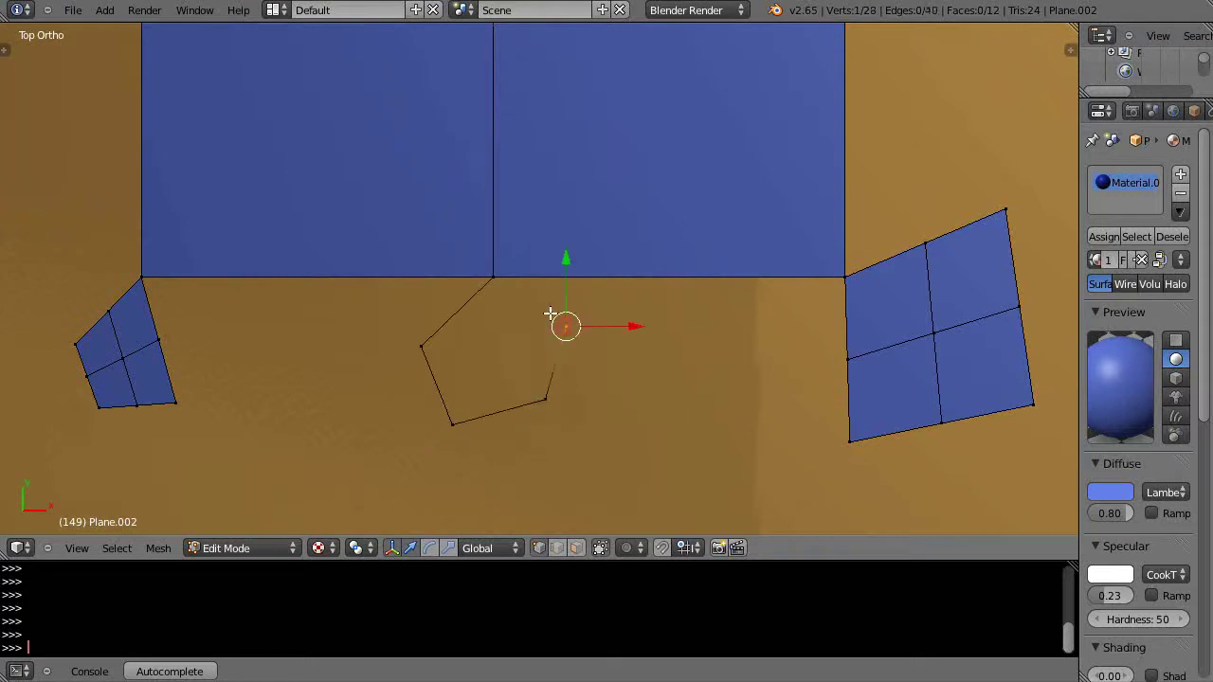
ctrl+click(495, 276)
scroll(525, 328, up, 10)
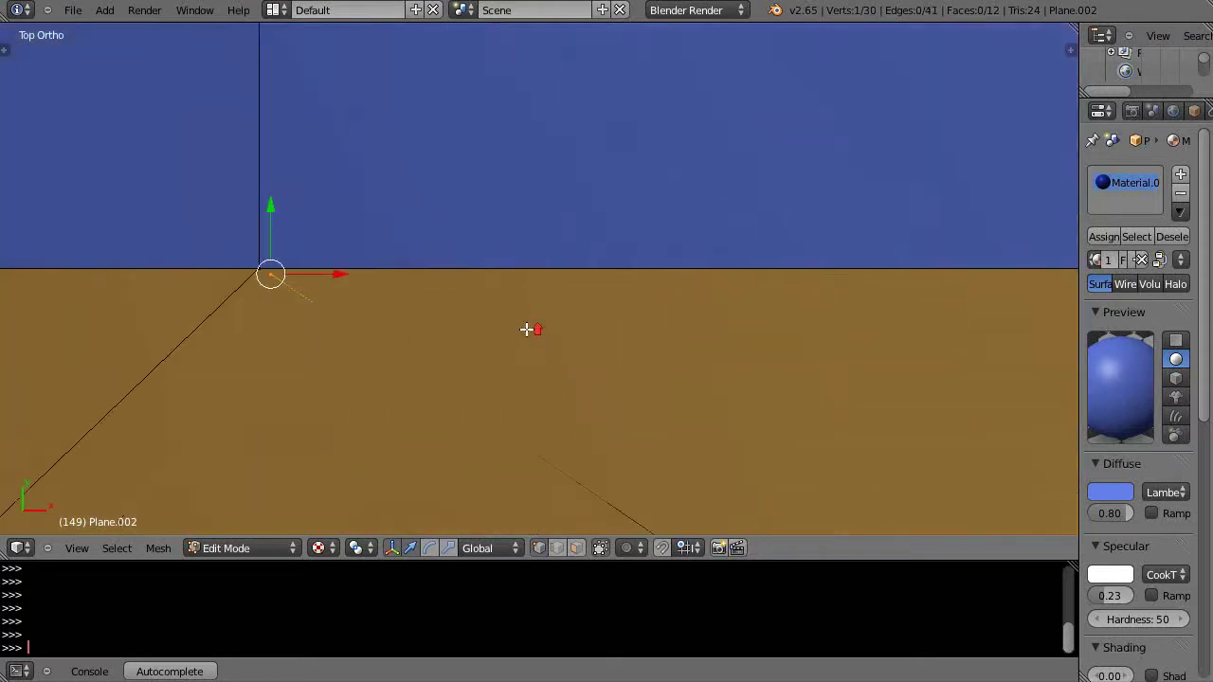
- Merge the closing vertex onto the starting vertex with Merge At Last
shift+right_click(259, 269)
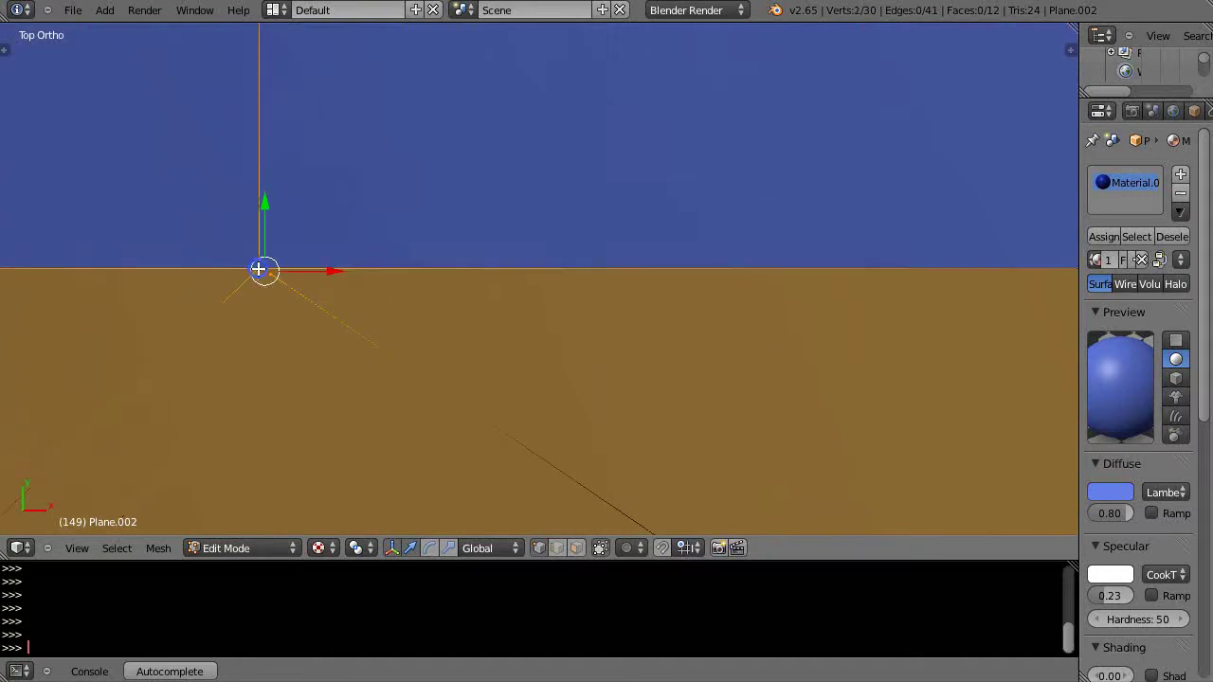
key(alt+m)
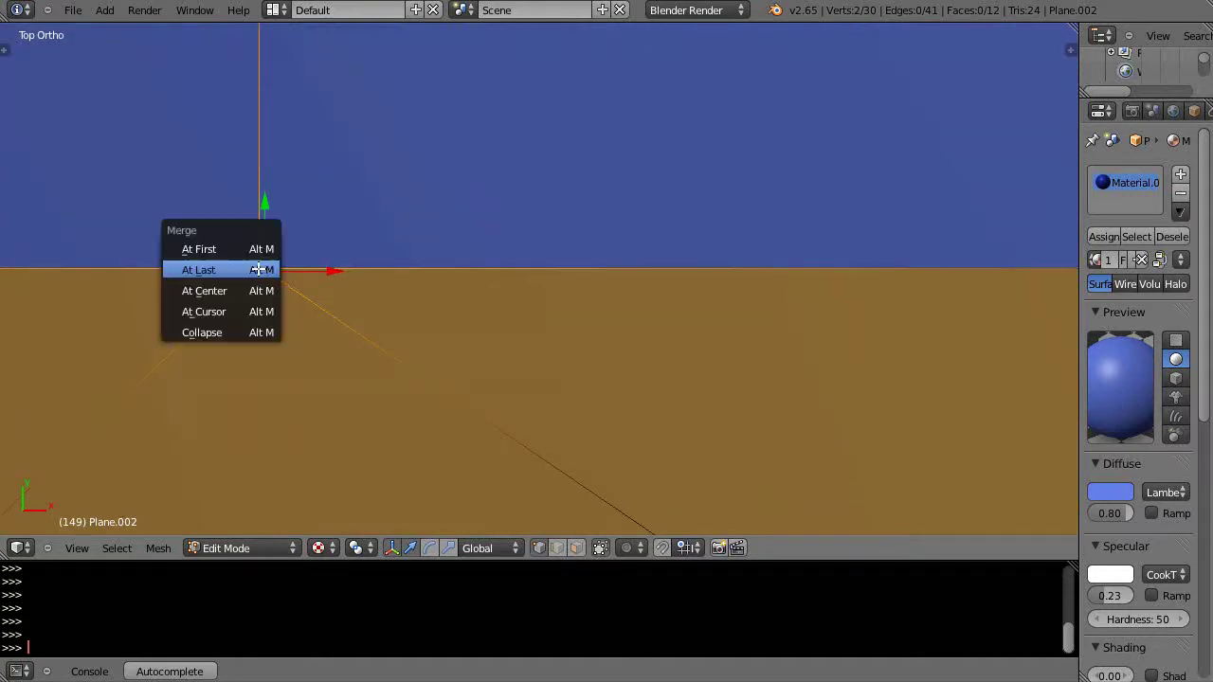
click(259, 269)
scroll(431, 341, down, 5)
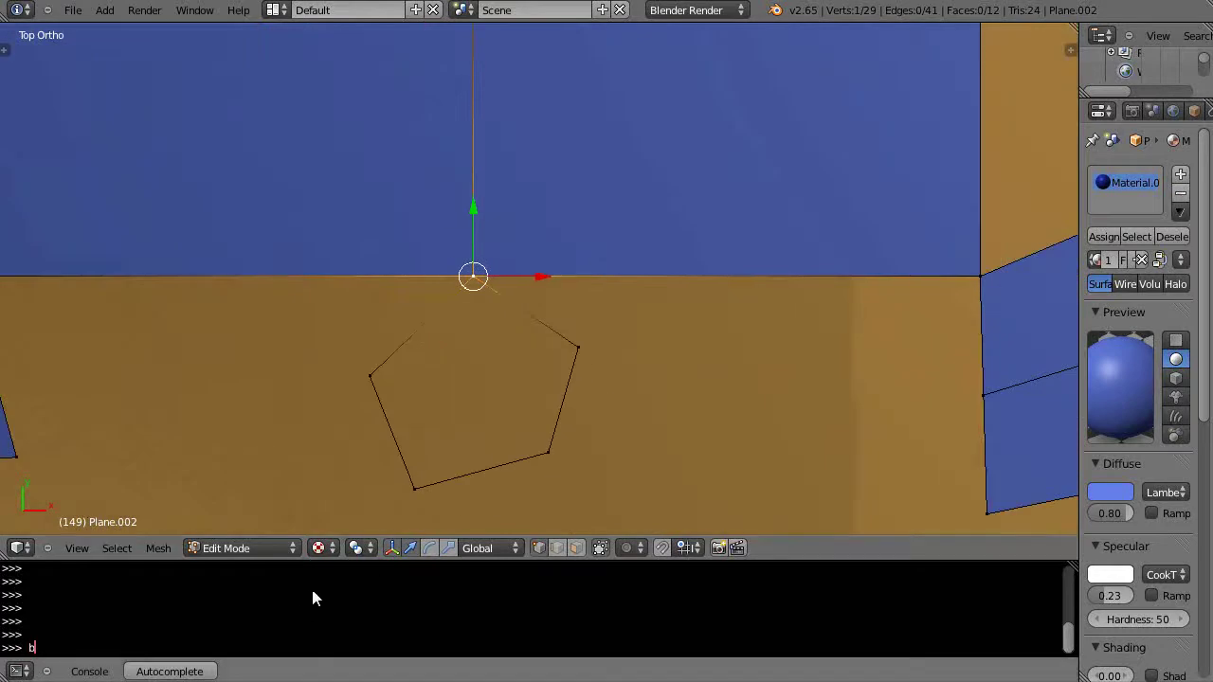
- Fill the pentagon outline's five vertices with a single face
key(b)
drag(328, 516, 691, 225)
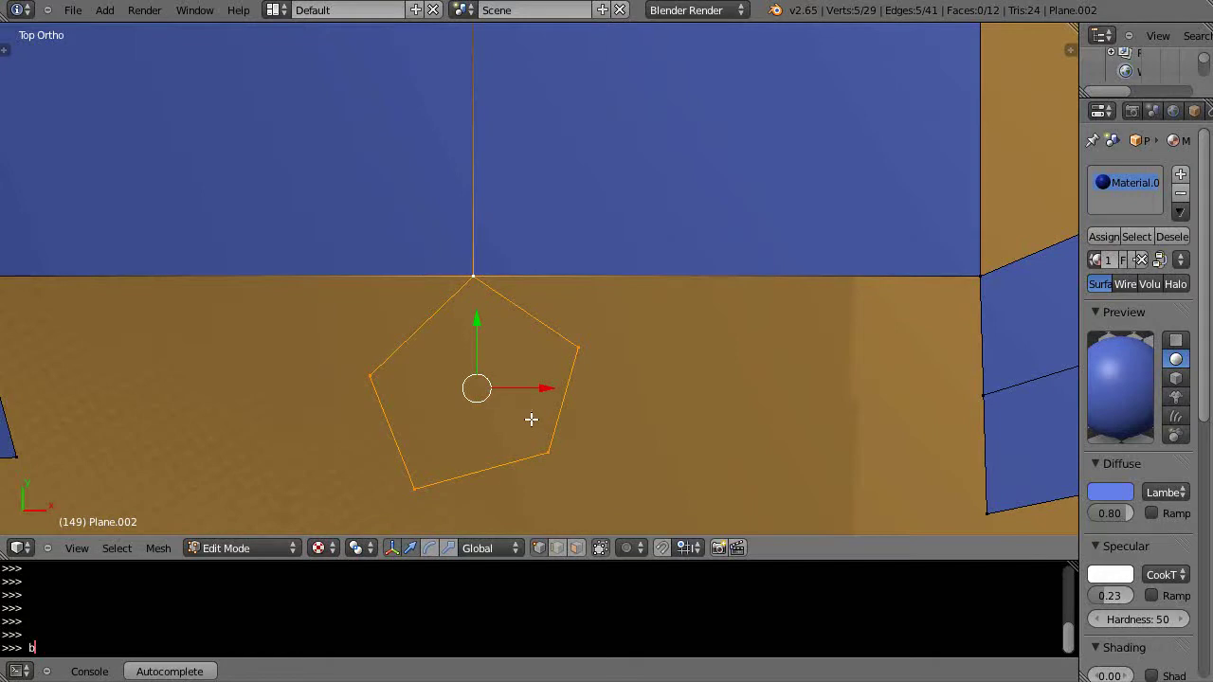
key(f)
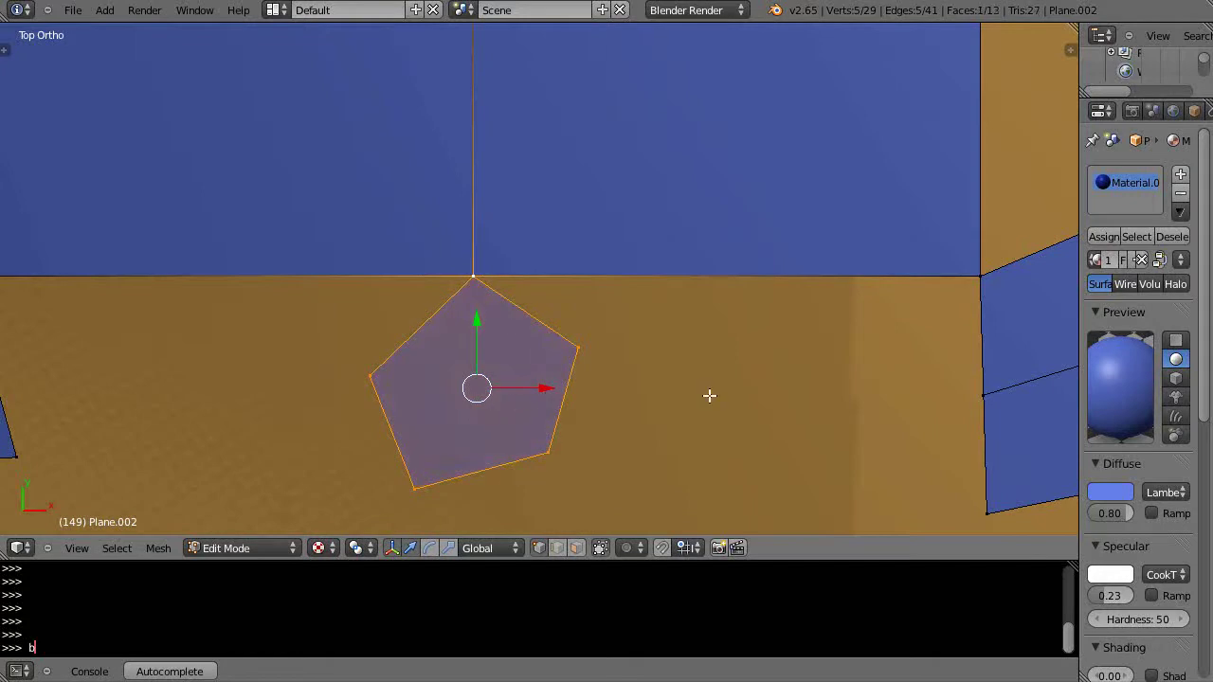
scroll(900, 385, down, 4)
scroll(610, 401, up, 4)
- Subdivide the pentagon face, leaving its vertices selected
key(w)
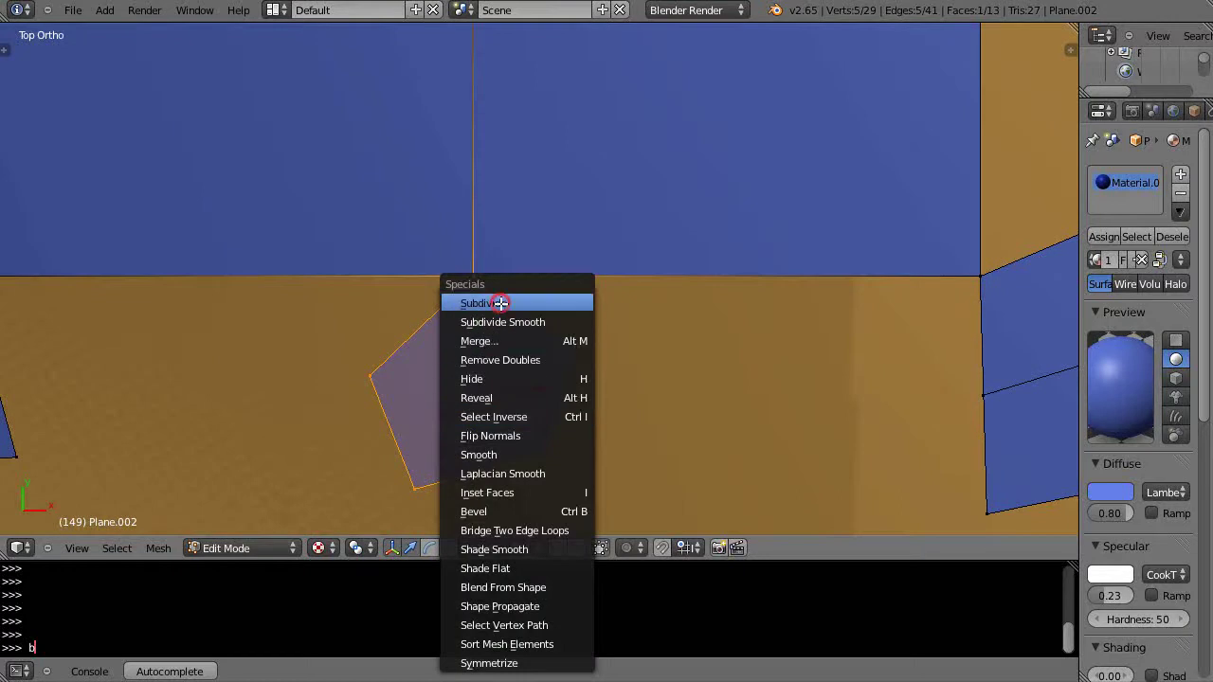
click(501, 303)
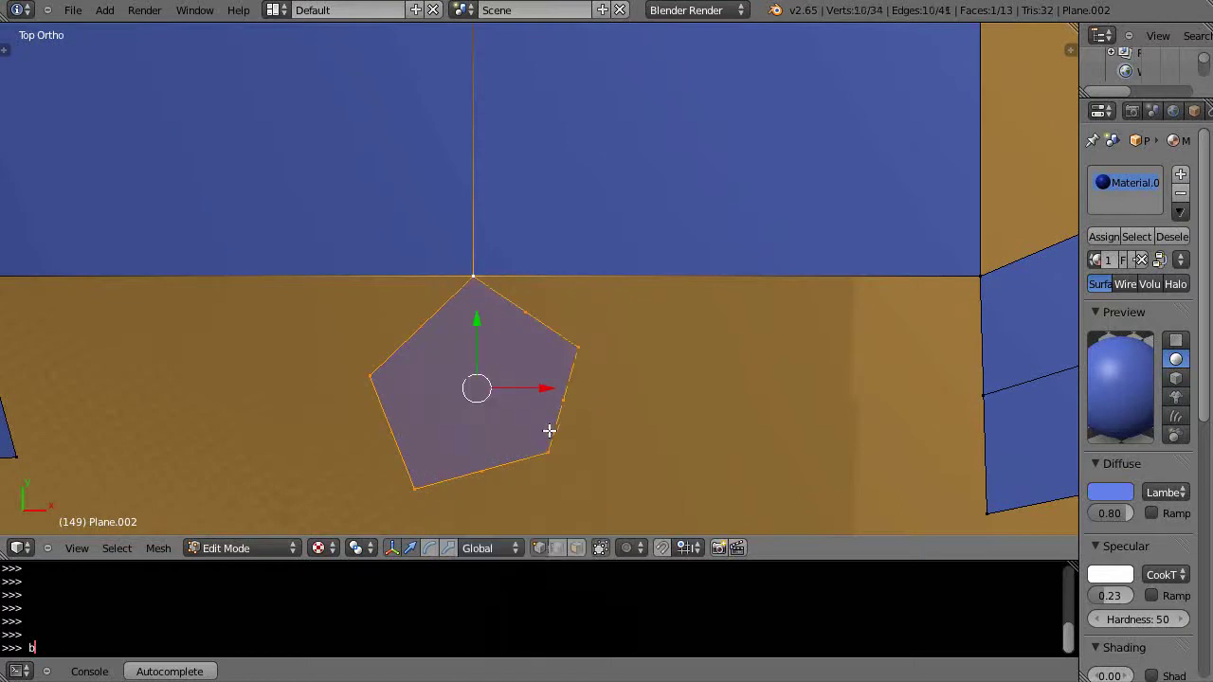
shift+scroll(571, 333, down, 3)
scroll(575, 338, up, 3)
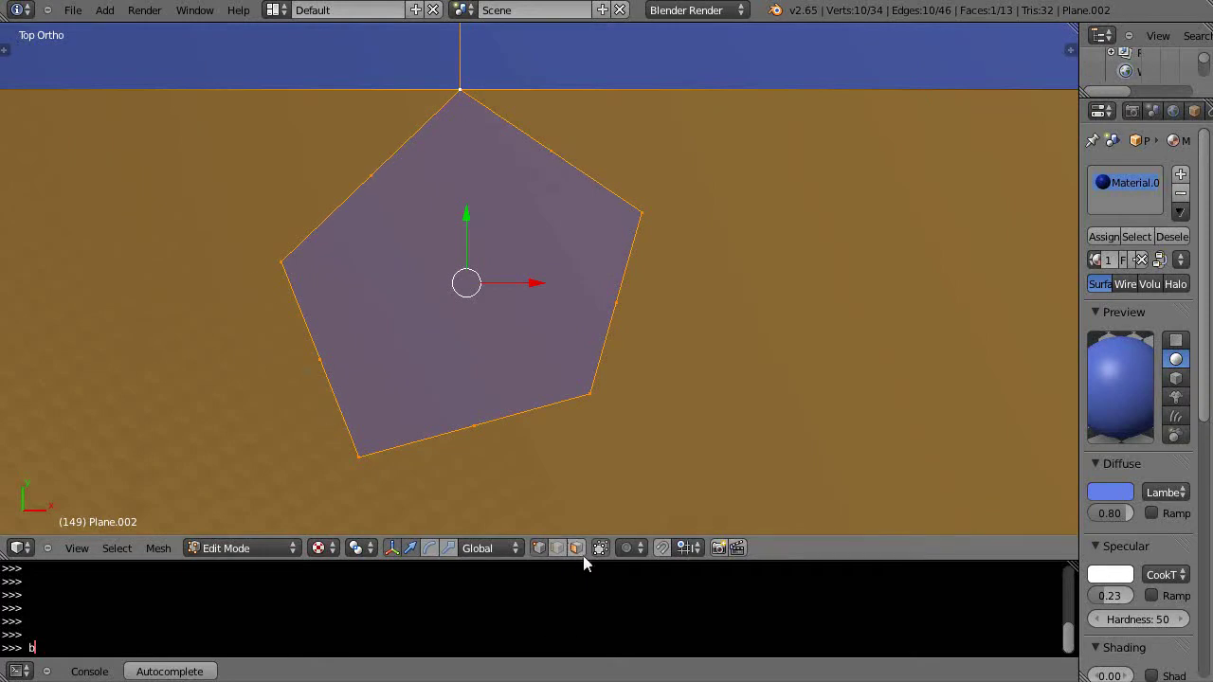
- Draw an edge from the pentagon's left corner to a new vertex at its upper-right corner
scroll(558, 398, down, 8)
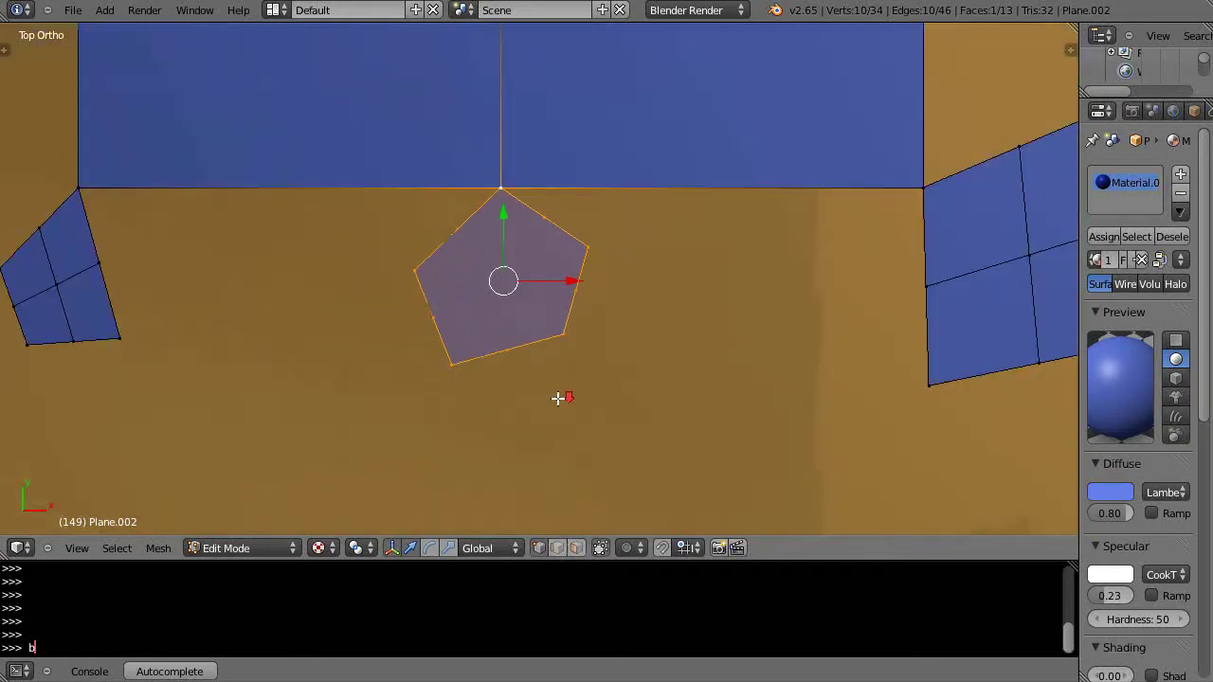
scroll(557, 398, up, 4)
scroll(490, 360, up, 4)
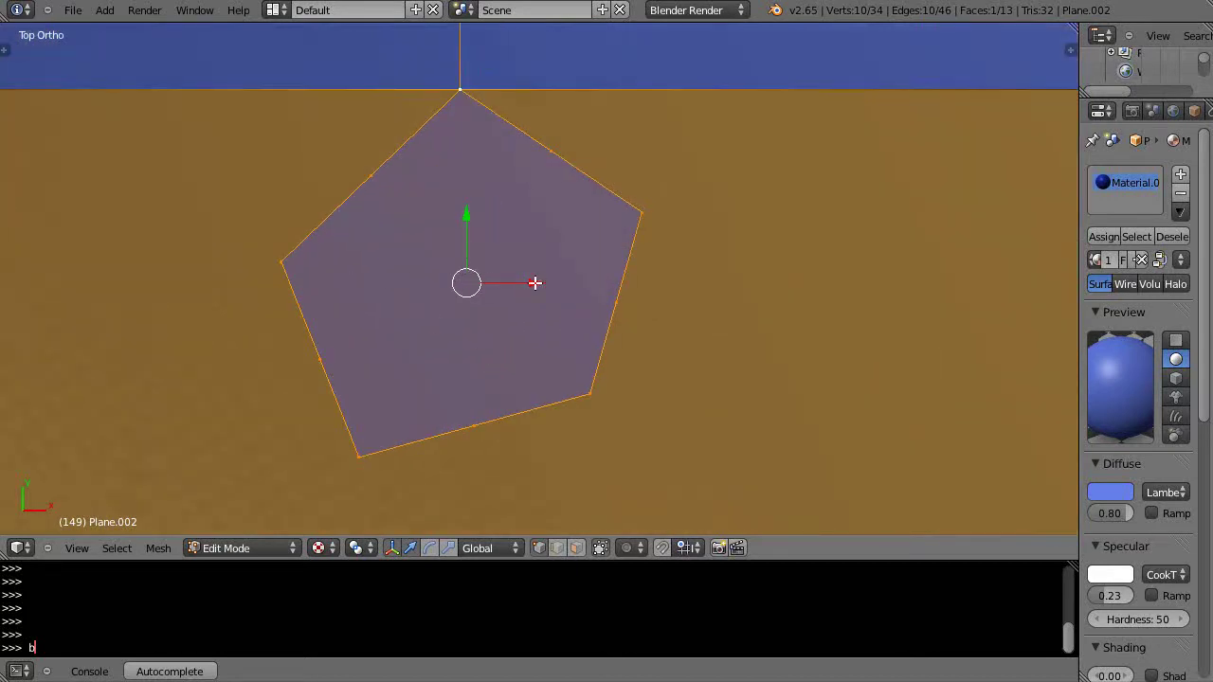
right_click(280, 261)
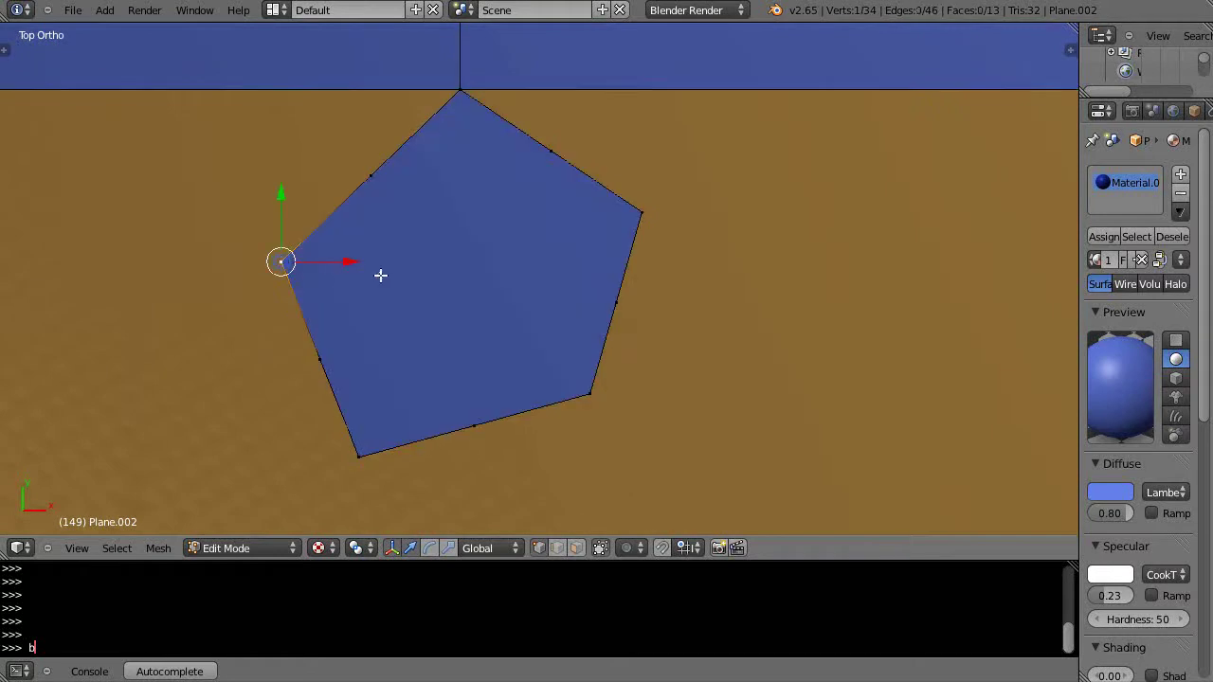
ctrl+right_click(641, 213)
scroll(676, 259, up, 3)
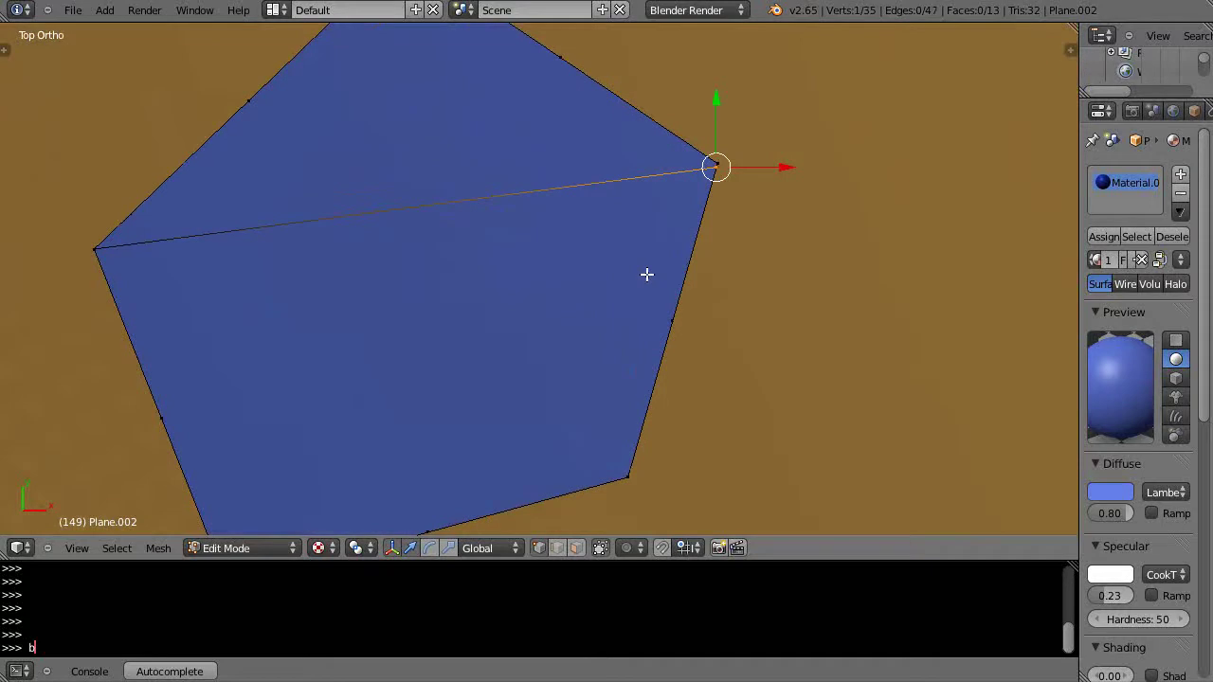
- Merge the new vertex into the upper-right corner vertex with Merge At Last
shift+right_click(717, 165)
key(alt+m)
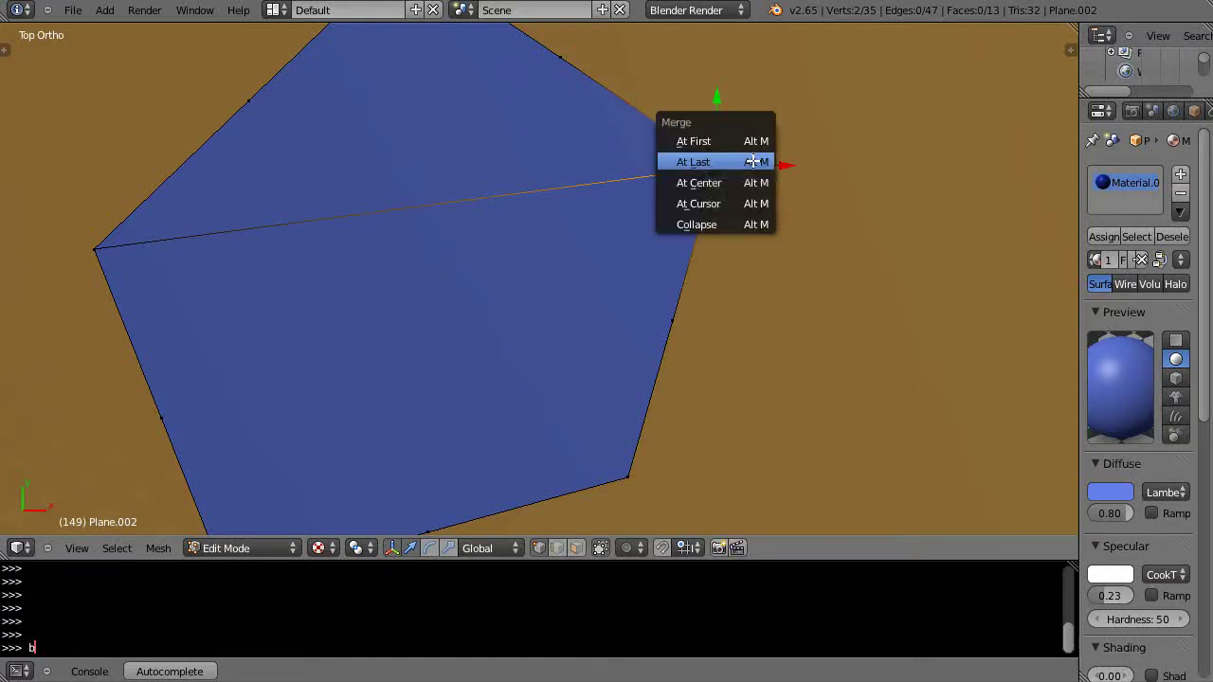
click(704, 161)
scroll(630, 242, down, 2)
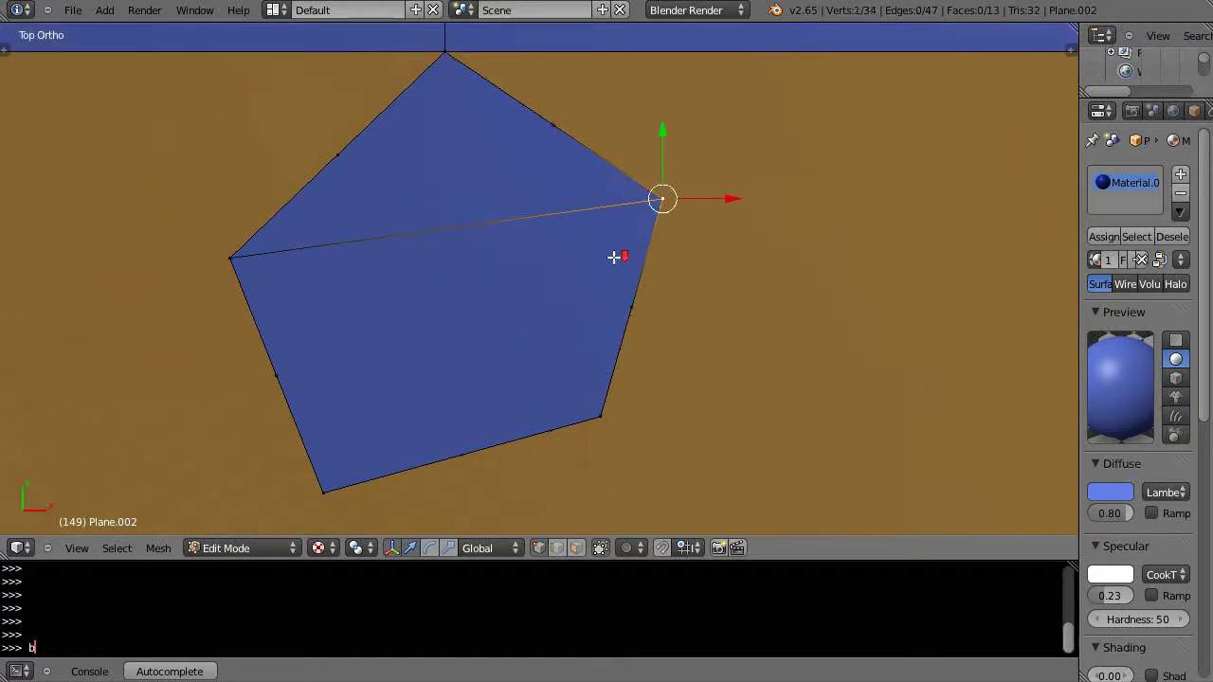
shift+middle_drag(677, 376, 631, 274)
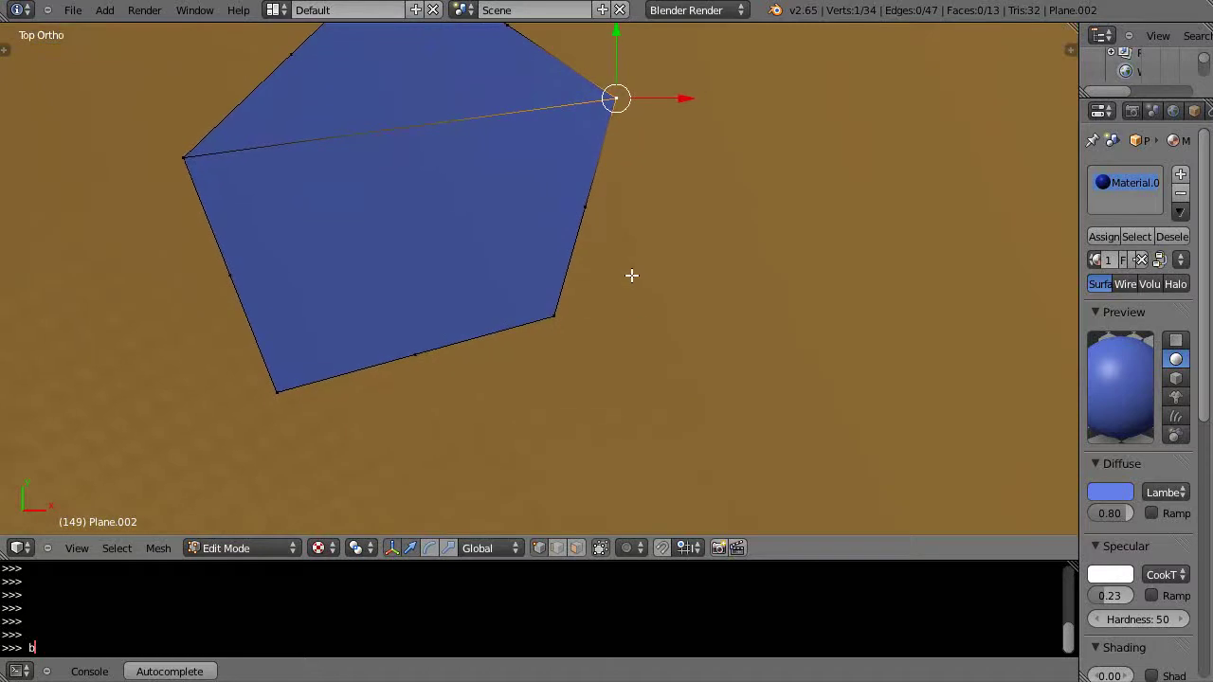
- Turn on AutoMerge Editing from the Mesh menu
click(168, 549)
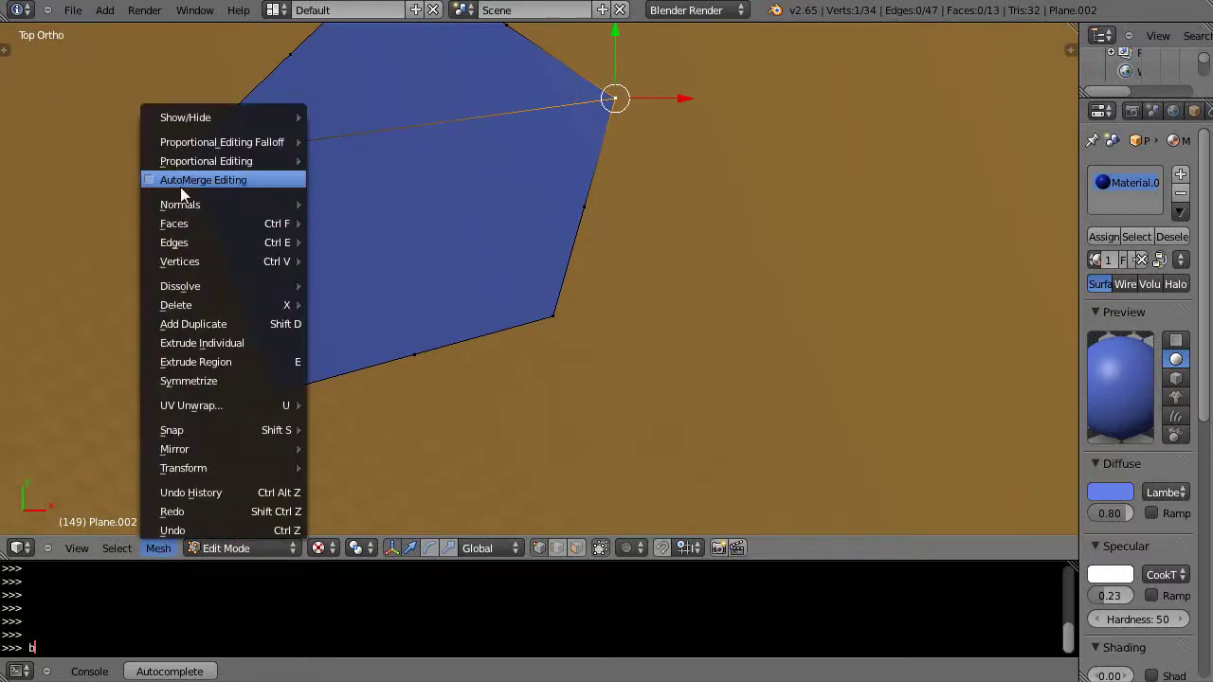
click(154, 181)
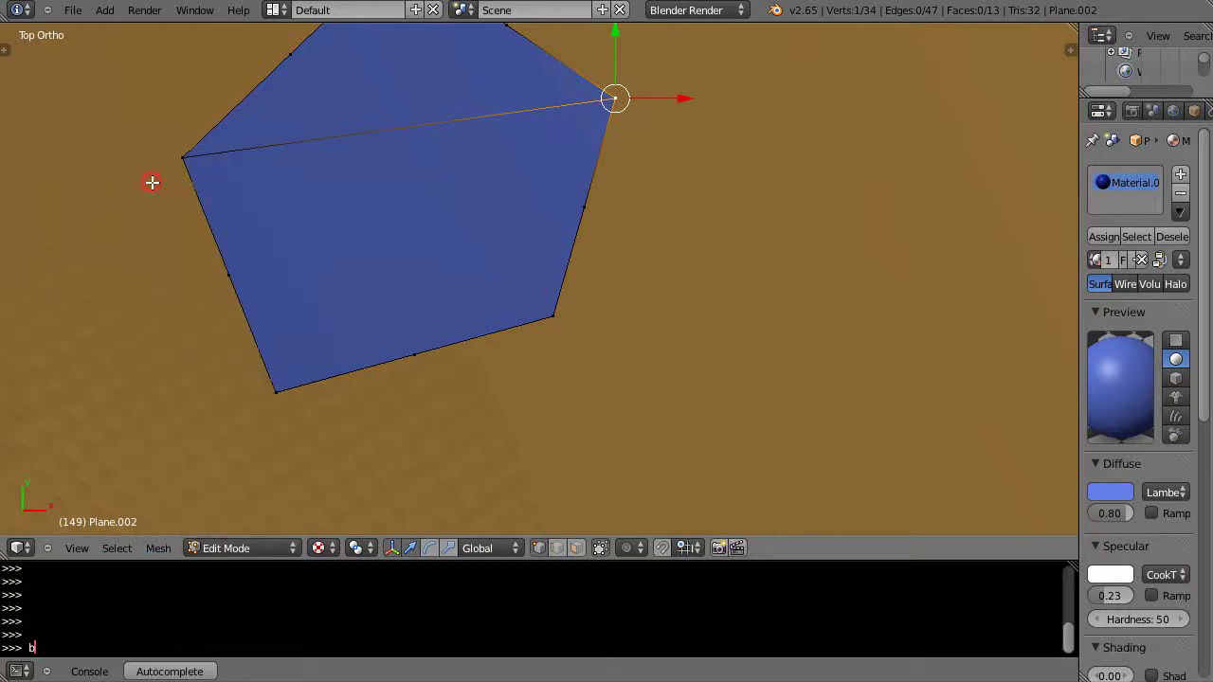
click(158, 548)
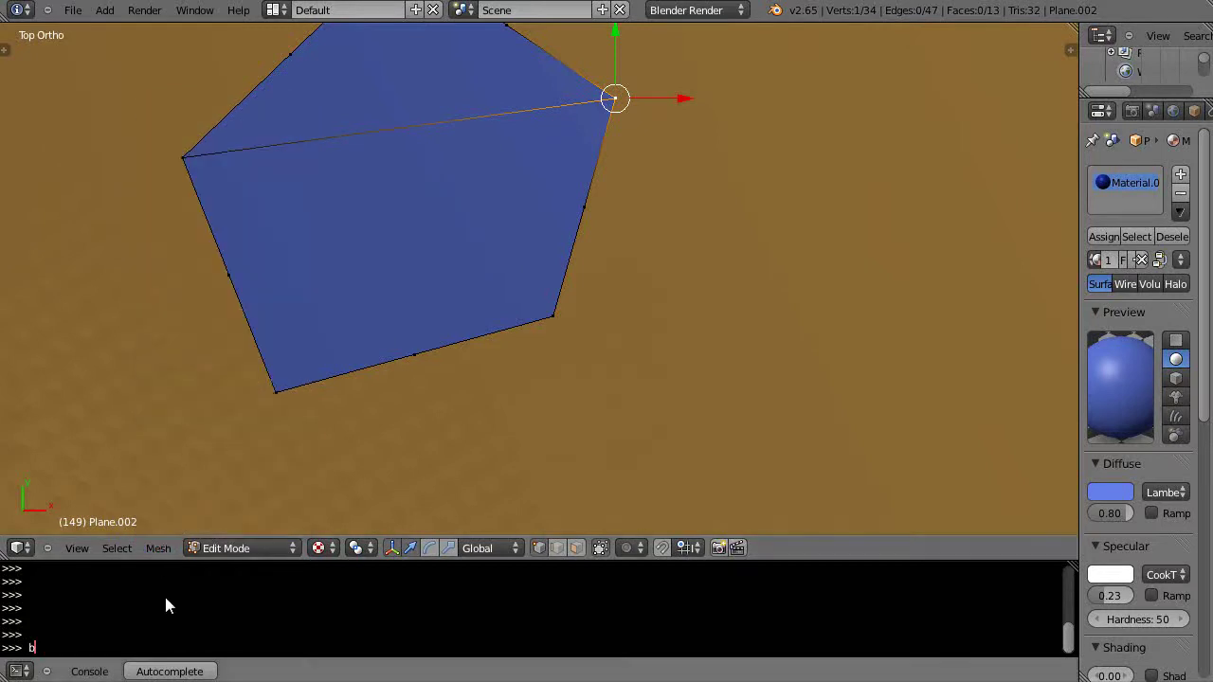
scroll(632, 369, up, 1)
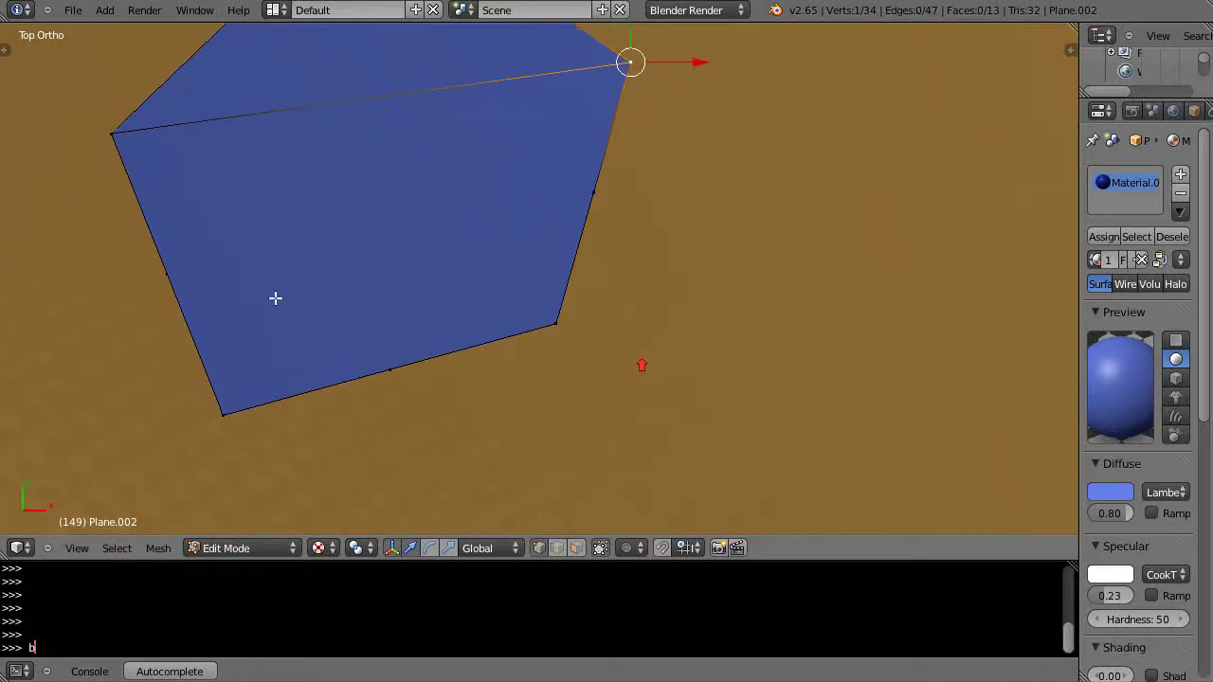
- Extrude an edge from the pentagon's left corner to a vertex just short of its lower-right corner
click(114, 135)
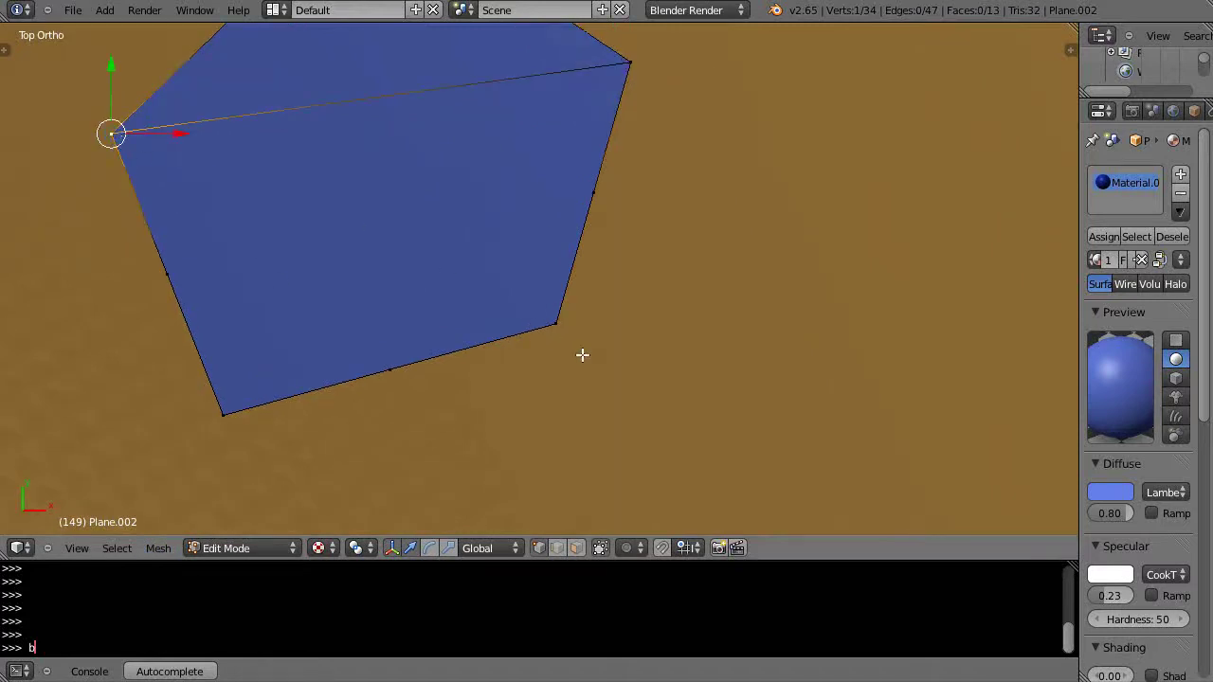
scroll(593, 369, up, 2)
shift+middle_drag(609, 396, 553, 347)
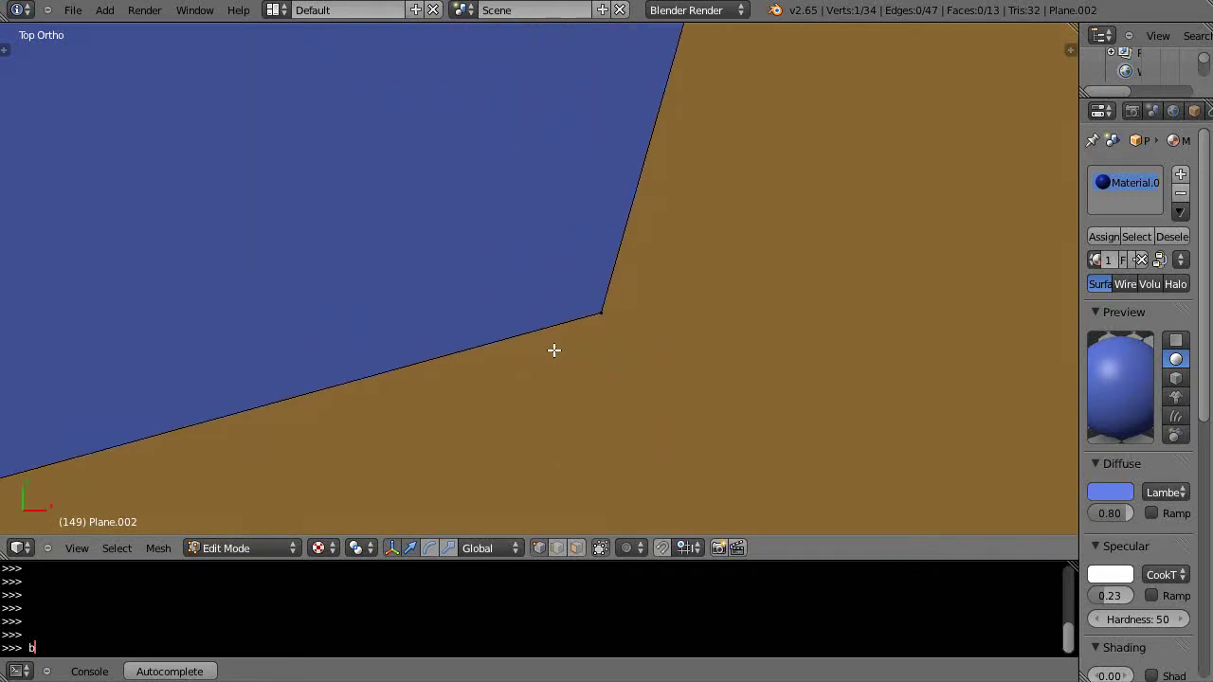
ctrl+click(573, 297)
- Move the loose vertex, locked to the horizontal plane, onto the lower-right corner so it auto-merges
key(g)
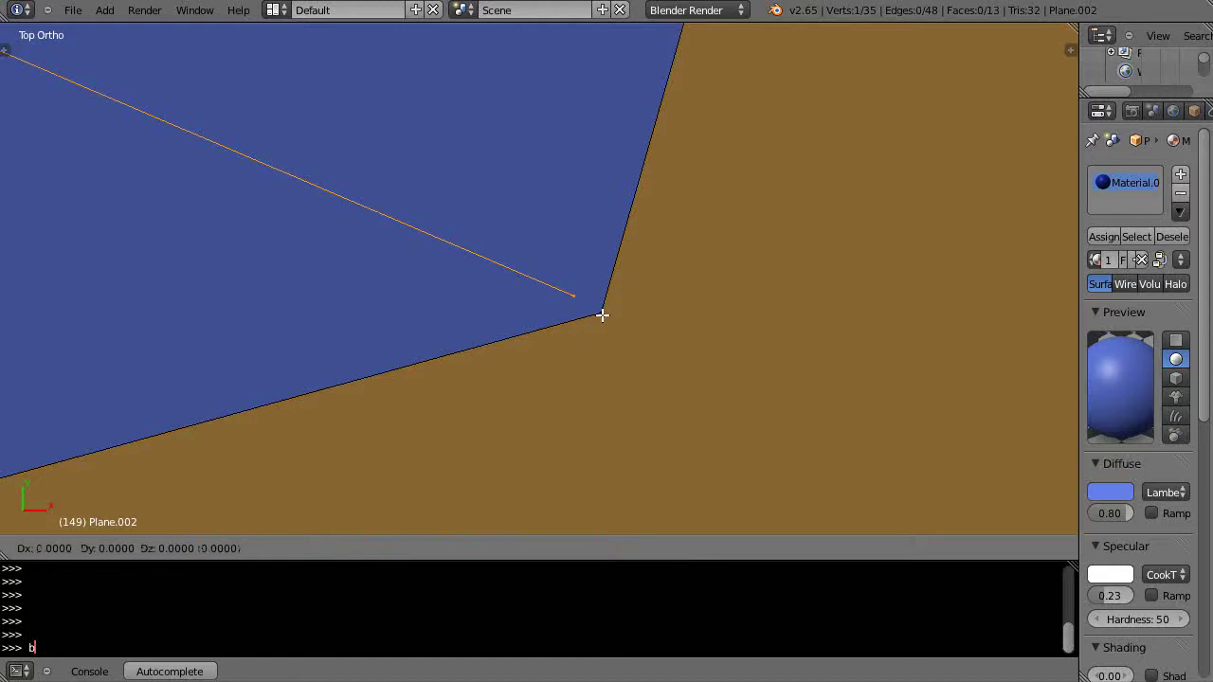
key(shift+z)
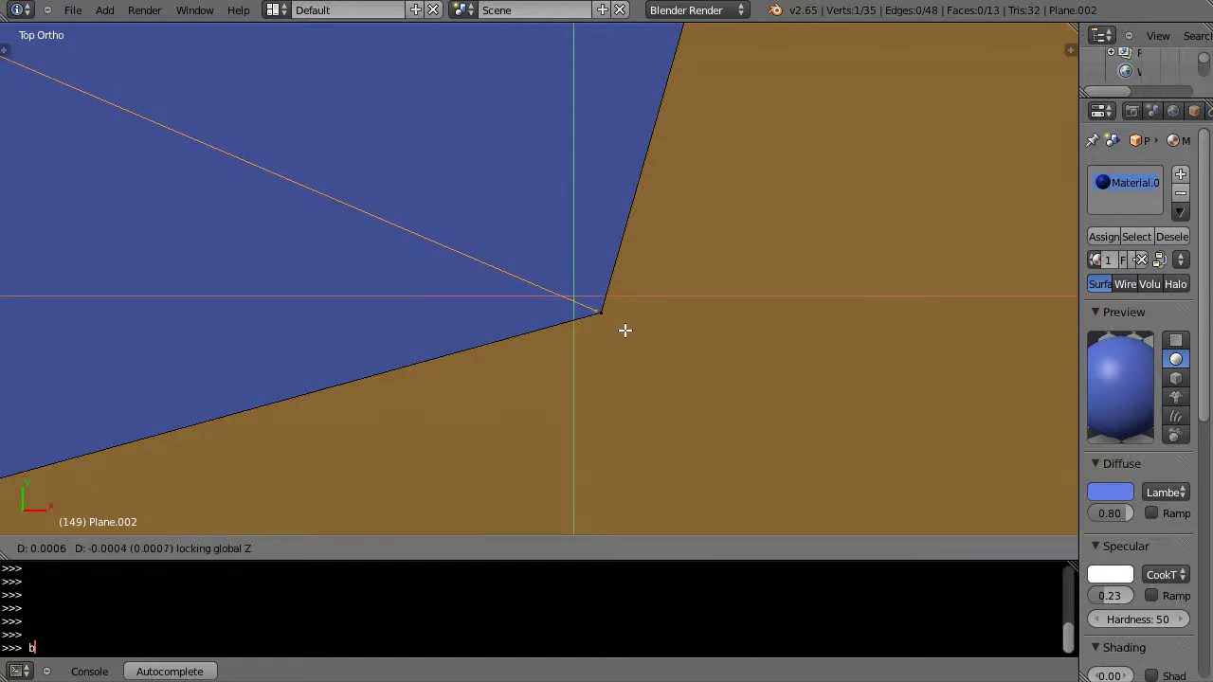
click(625, 330)
scroll(650, 345, up, 4)
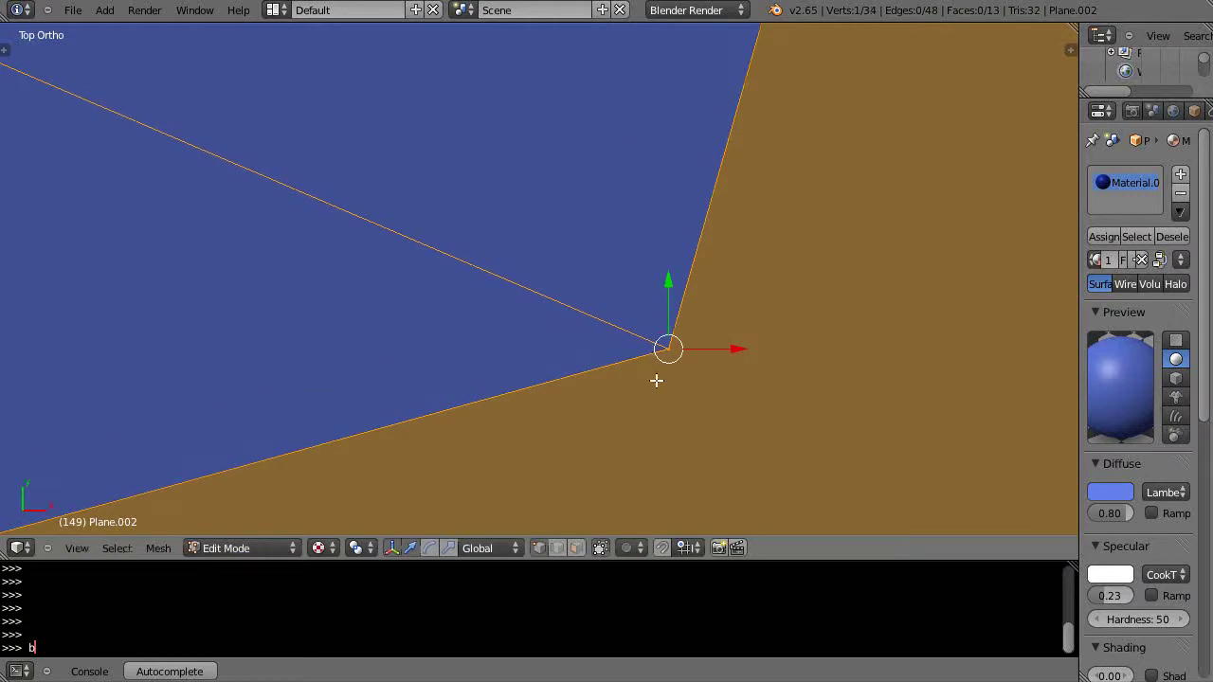
key(KP_Decimal)
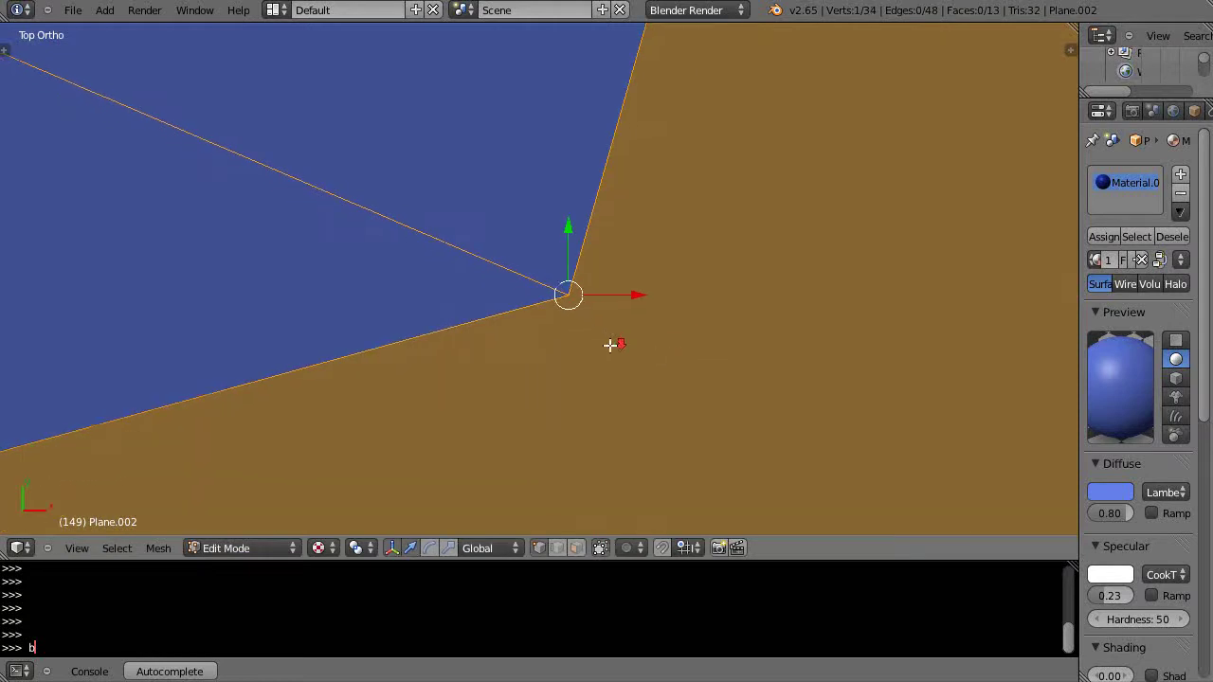
- Pan and orbit the view to inspect the merged corner and neighbouring faces
scroll(599, 370, down, 6)
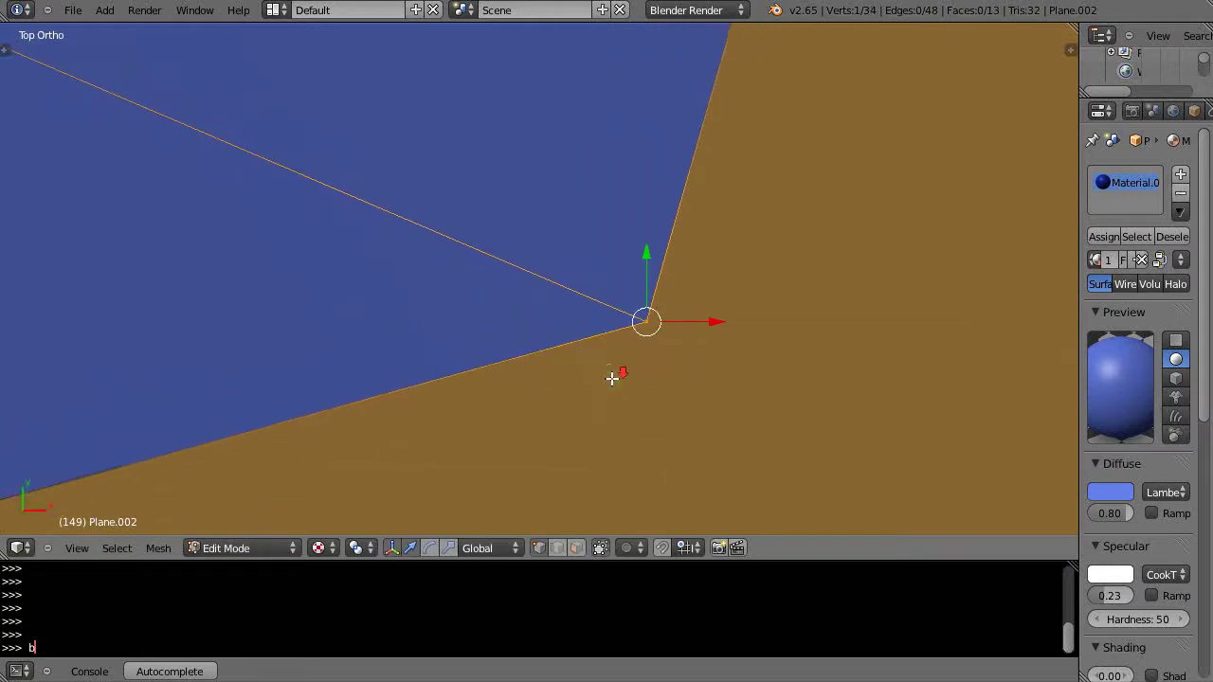
shift+middle_drag(432, 317, 496, 412)
scroll(487, 392, down, 5)
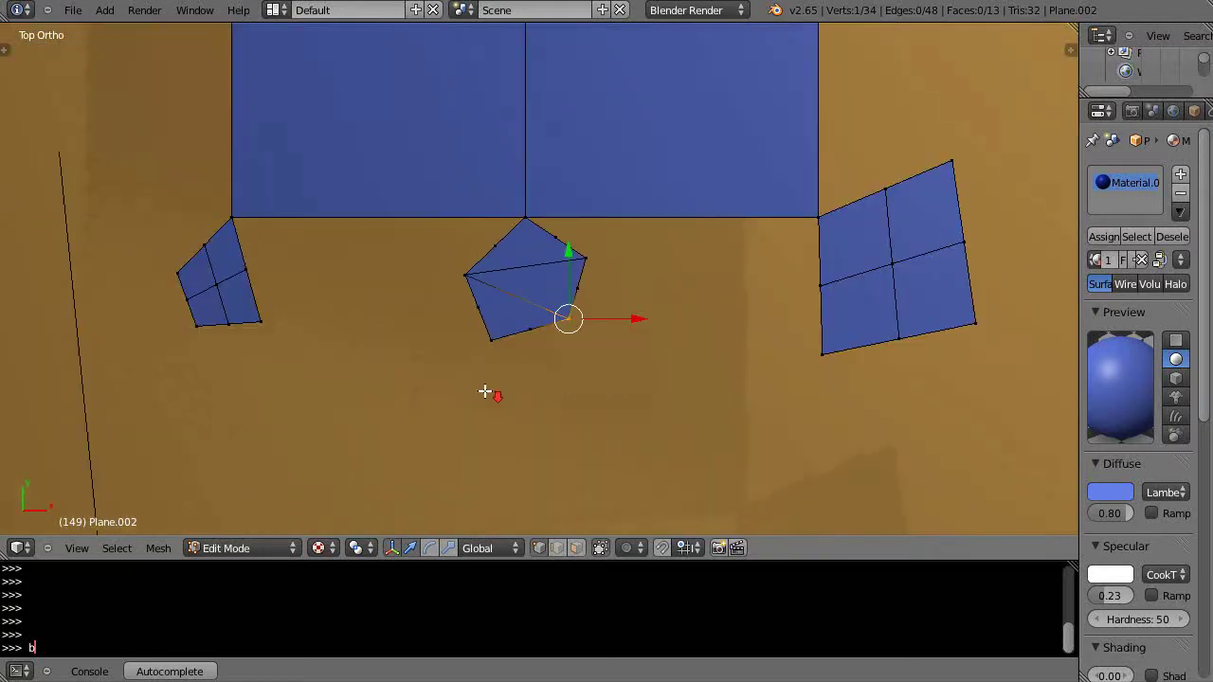
scroll(480, 389, up, 2)
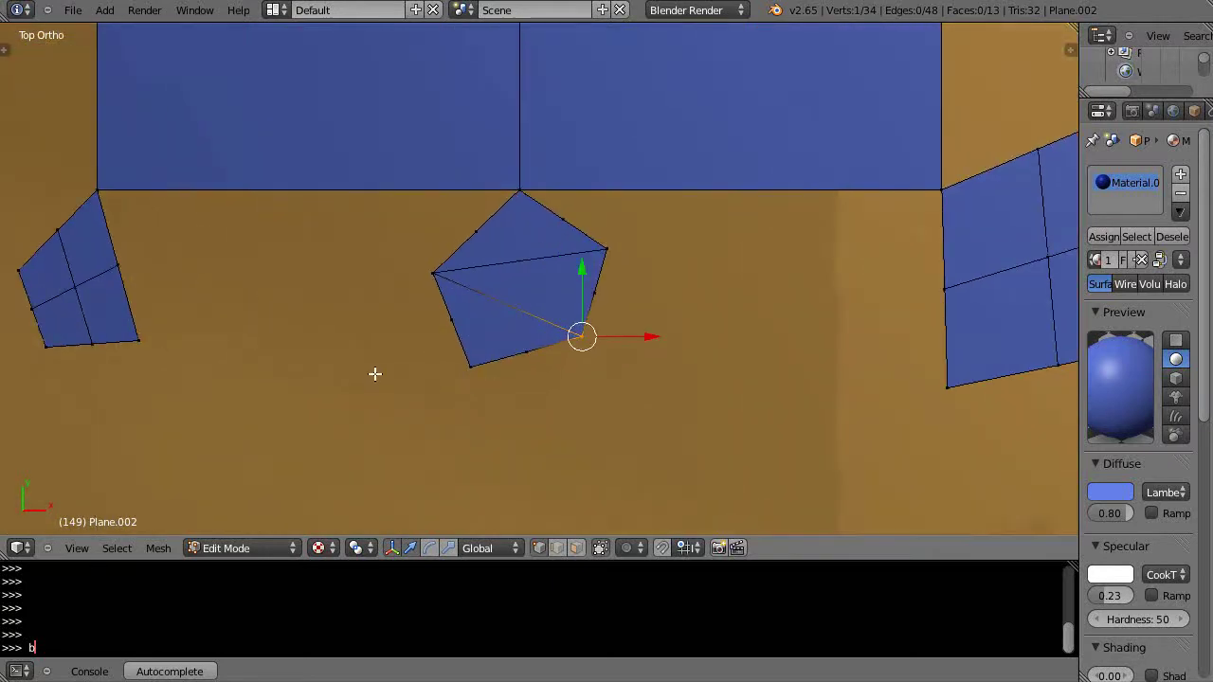
scroll(376, 371, down, 4)
middle_drag(380, 370, 410, 349)
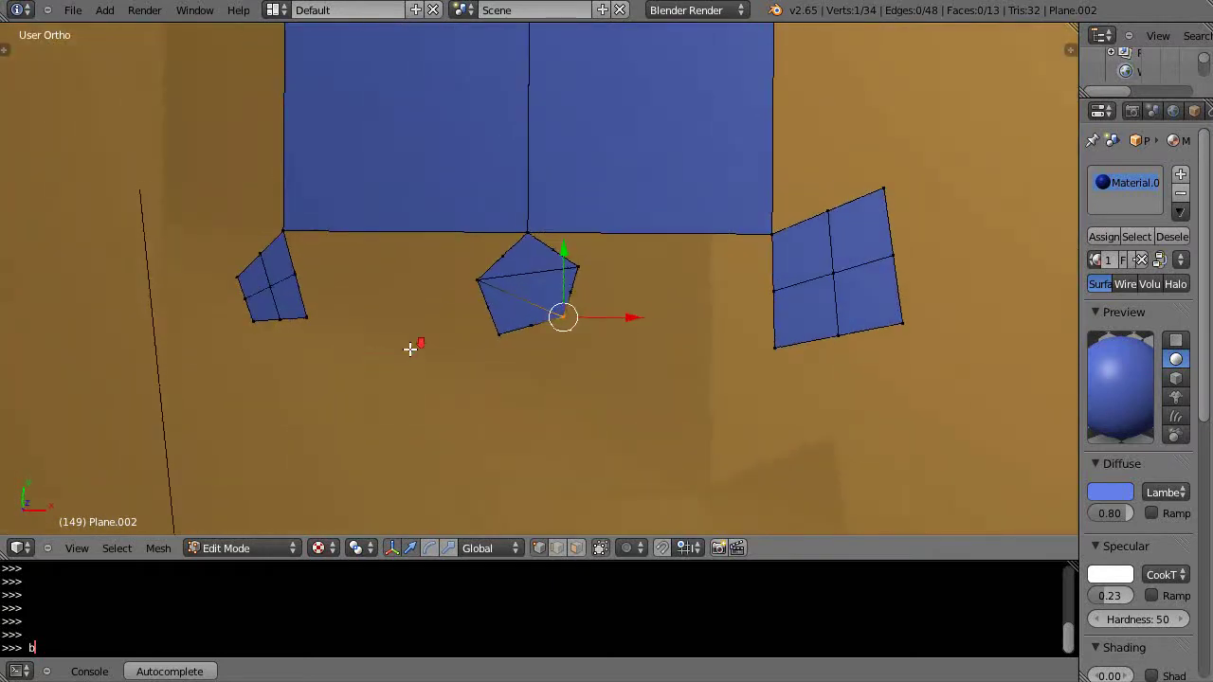
scroll(409, 349, down, 3)
scroll(423, 352, up, 6)
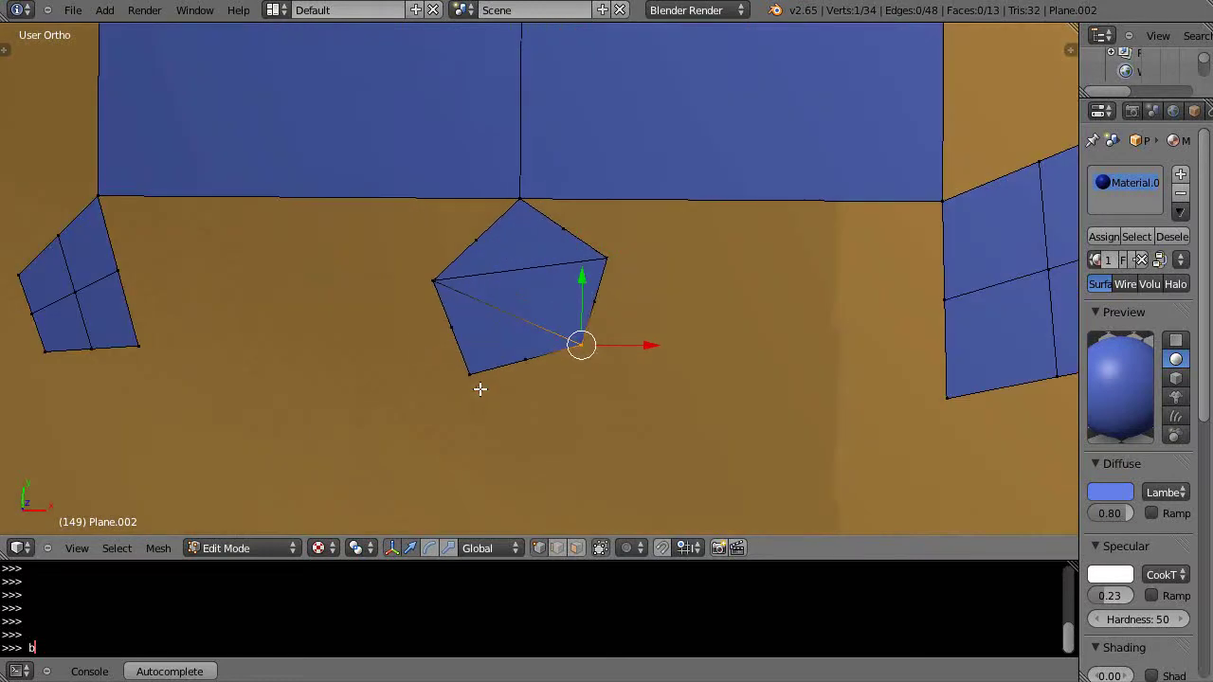